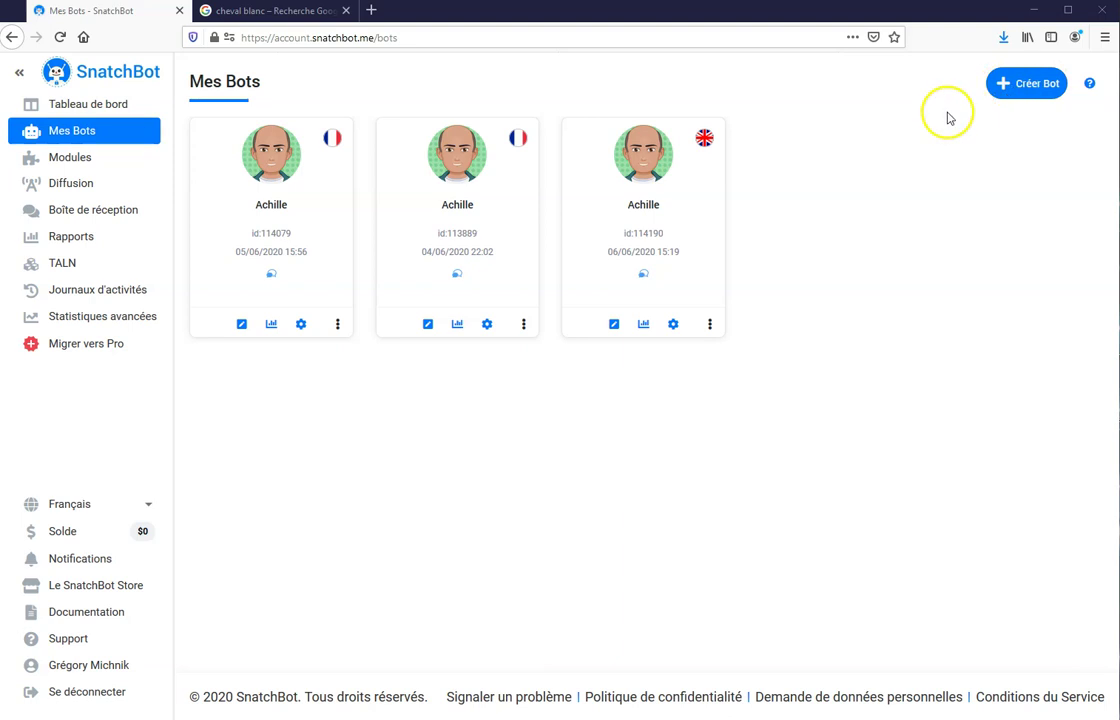
Start an empty bot with the name "Achille" and the description "Test tuto"
click(1038, 84)
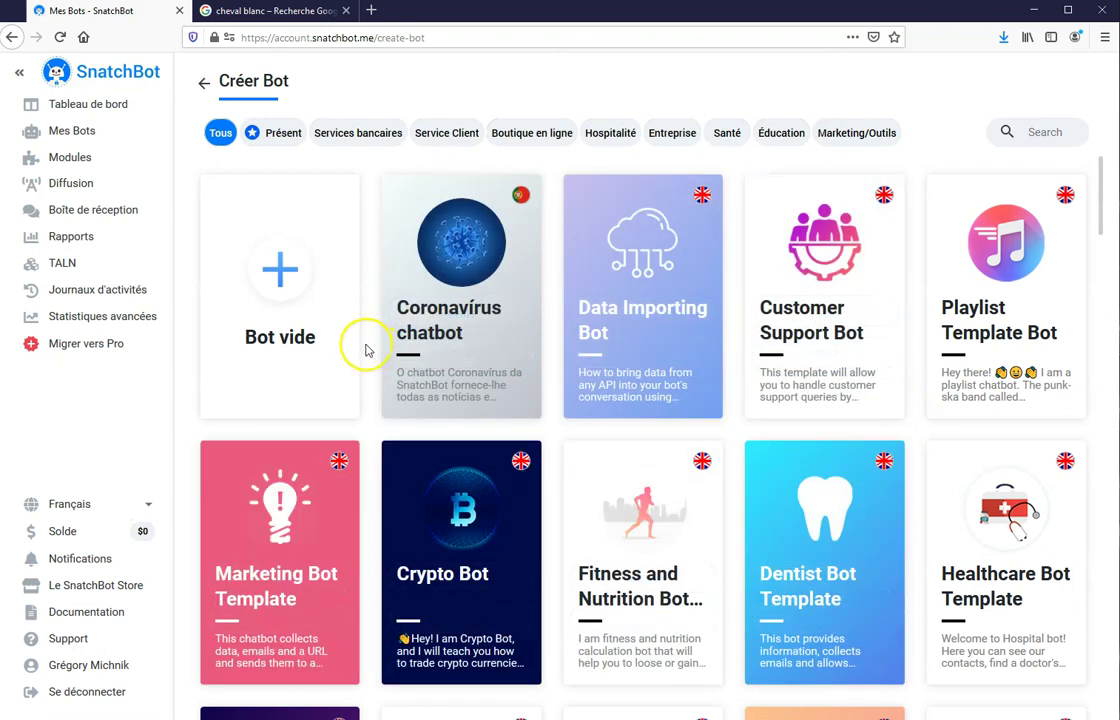
click(278, 272)
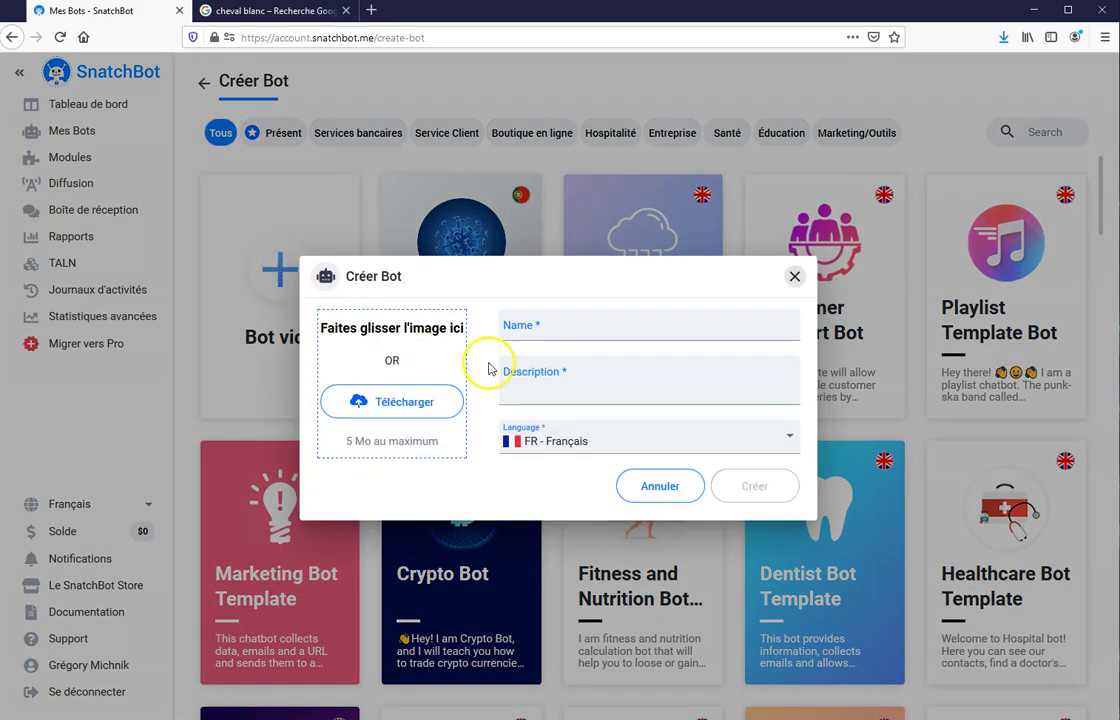
click(552, 327)
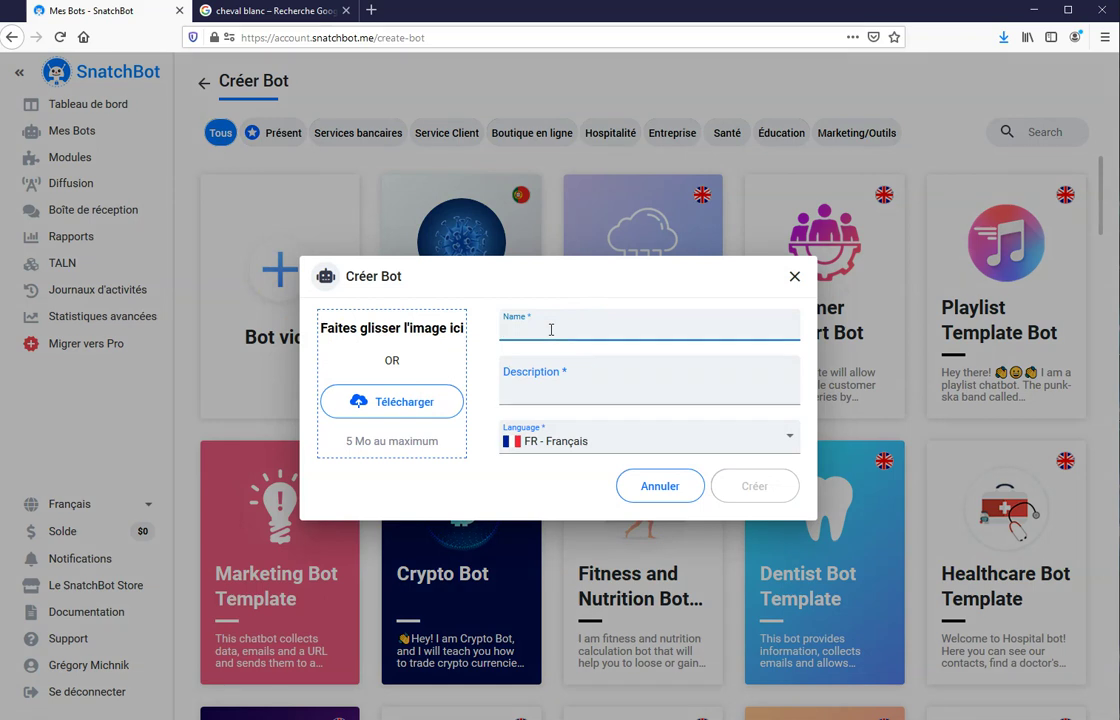
text(Achille)
click(553, 372)
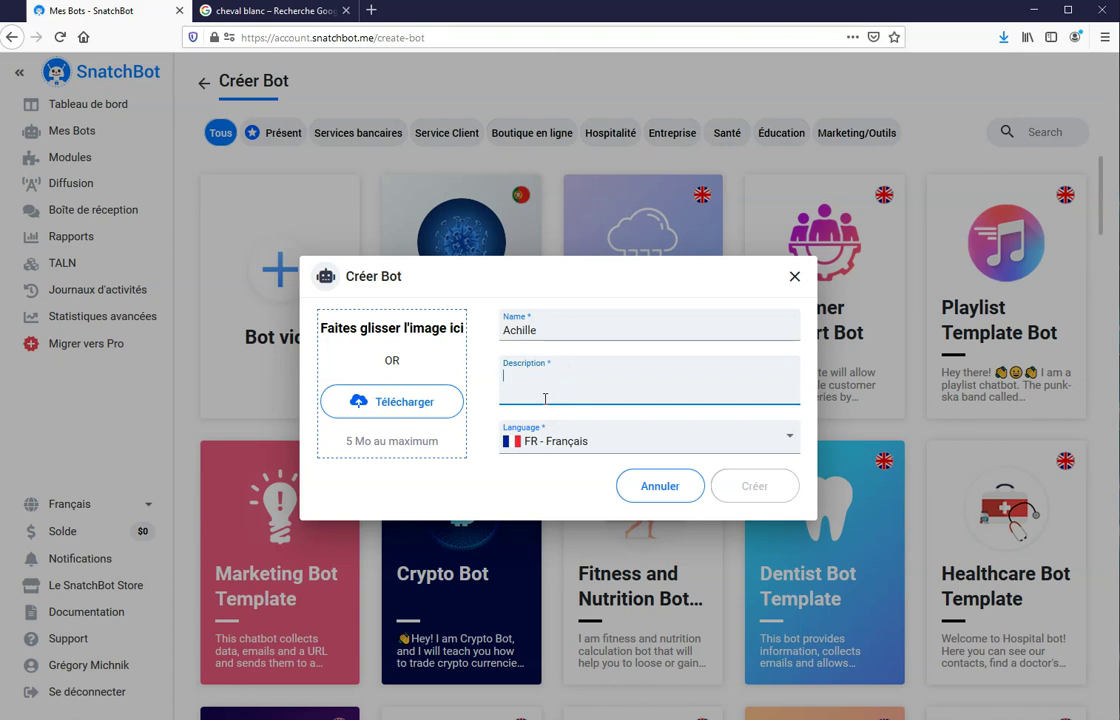
text(Test tuto)
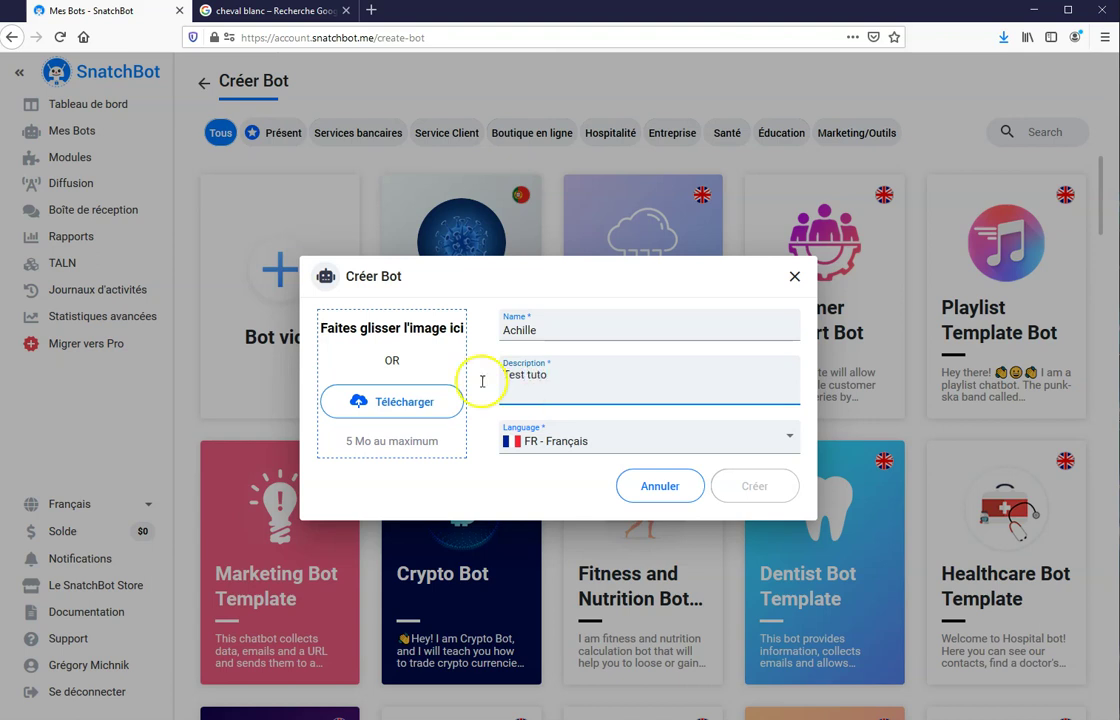
Use avatar.png as the bot's image, create the bot and dismiss the introductory message
click(395, 400)
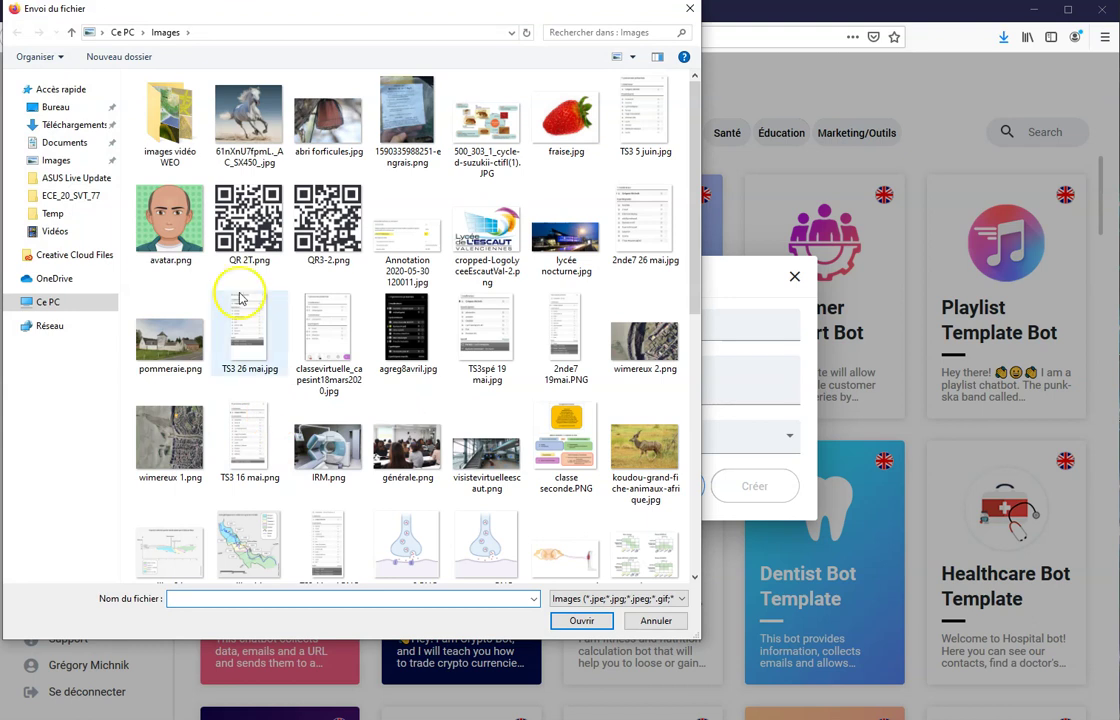
double_click(152, 210)
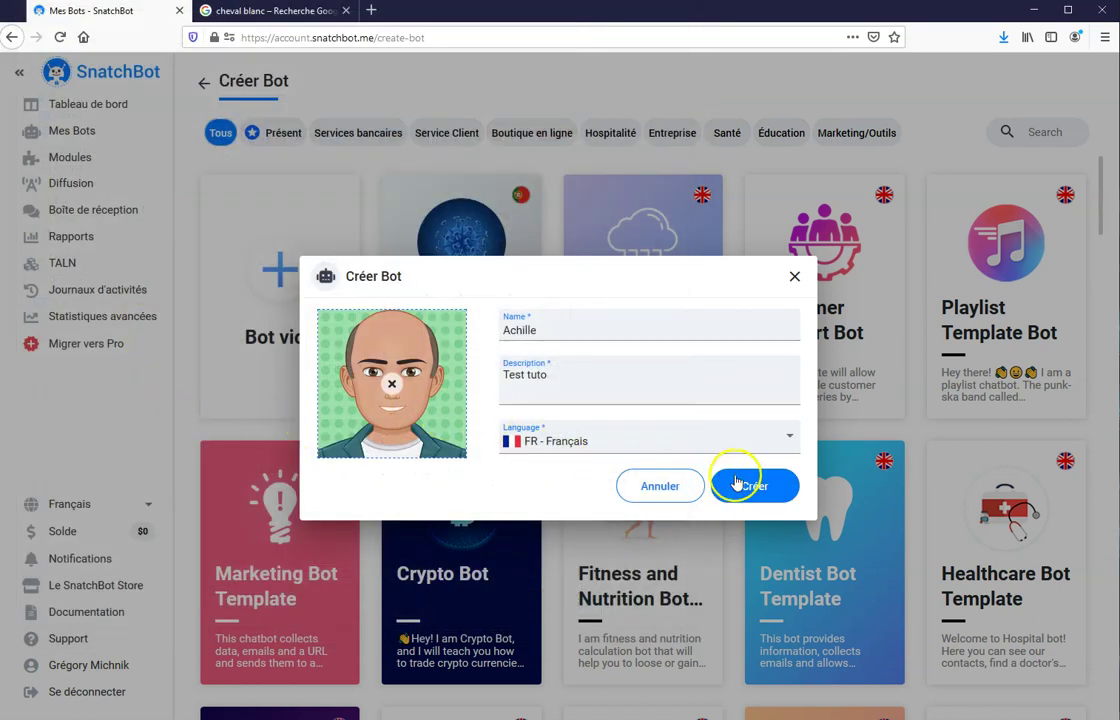
click(785, 490)
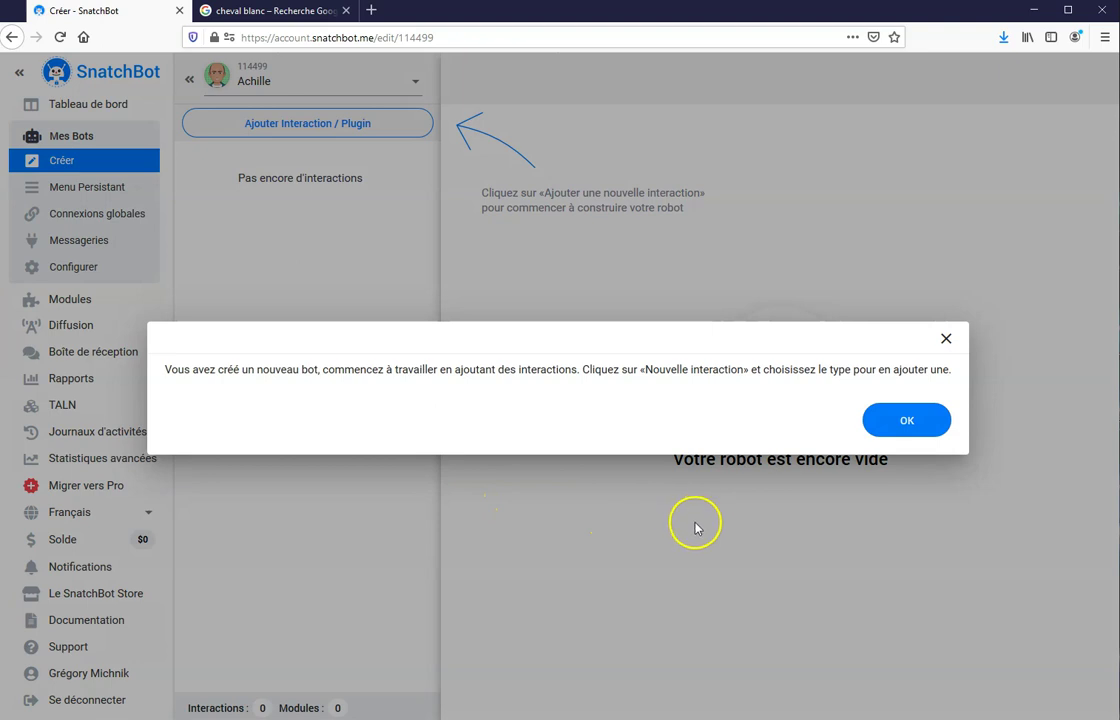
click(905, 420)
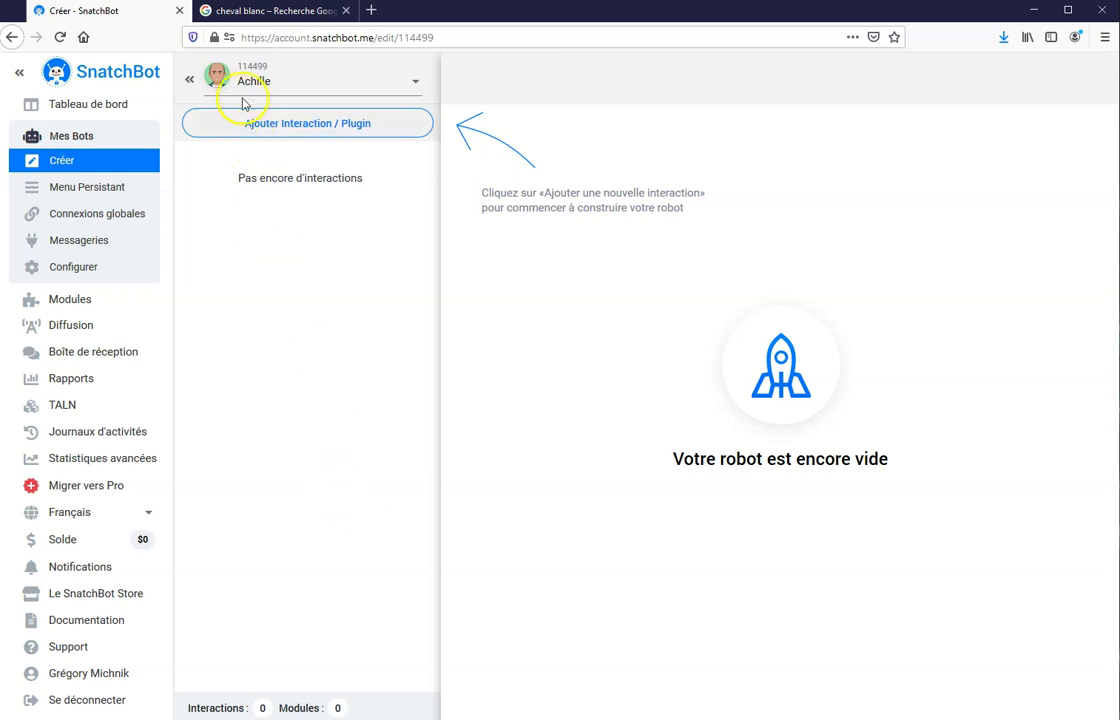
Add a text response (Réponse Textuelle) interaction named "Question" to the bot
click(260, 283)
click(313, 124)
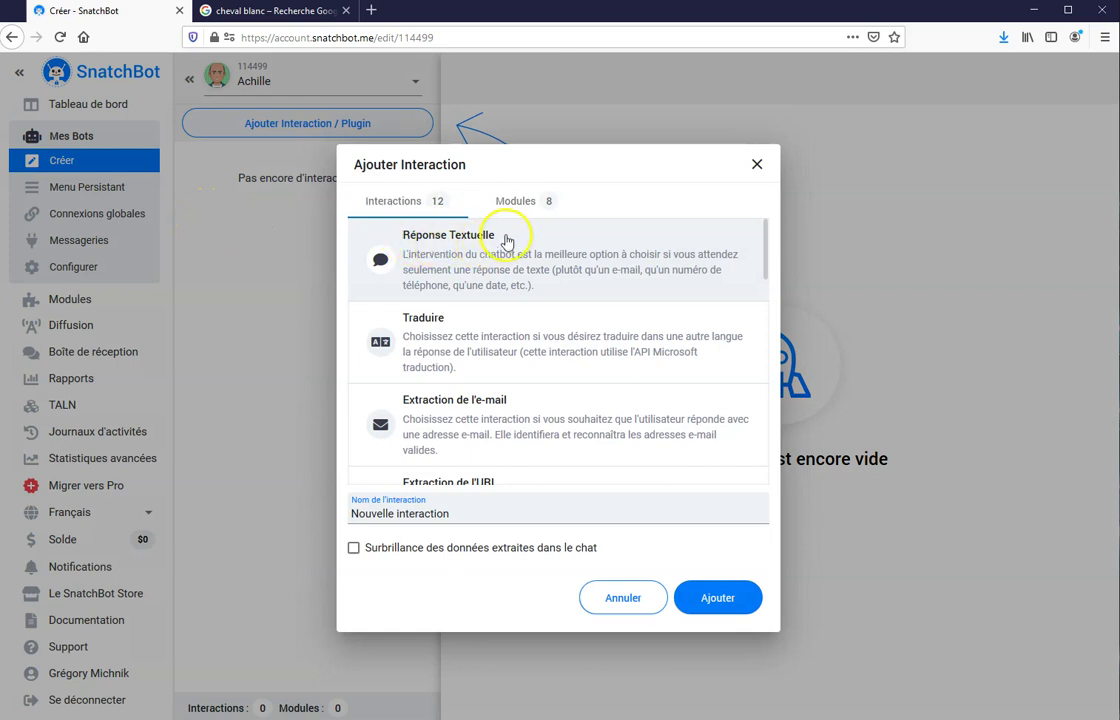
drag(470, 513, 315, 515)
text(Q)
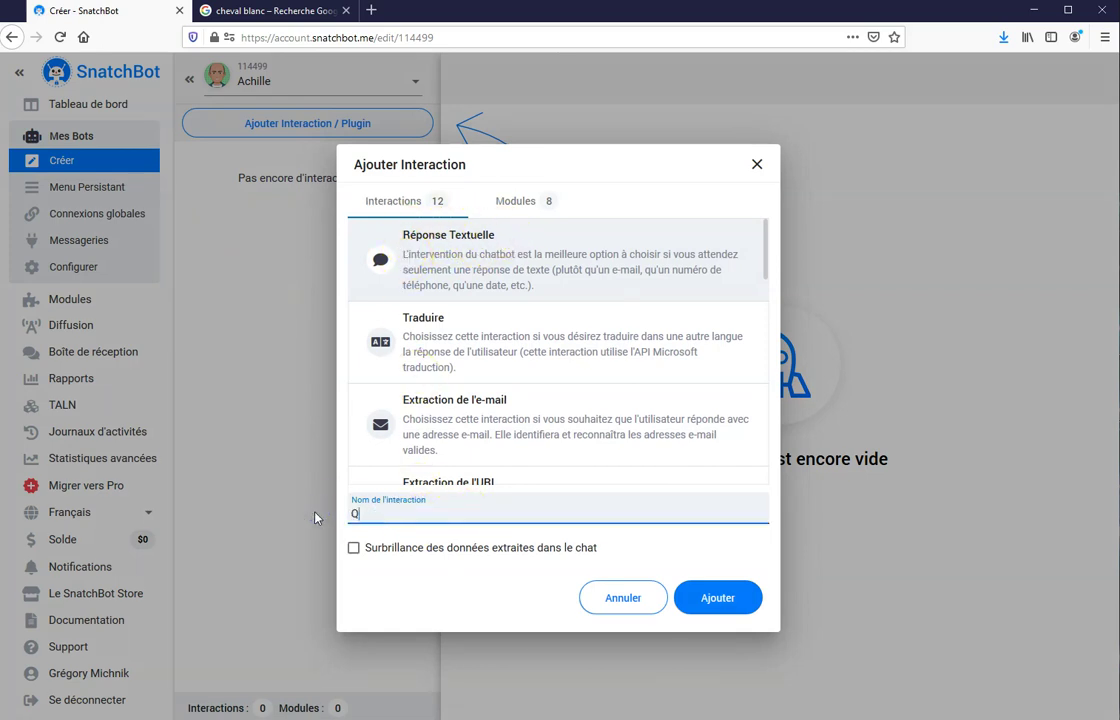
text(uestion)
click(722, 600)
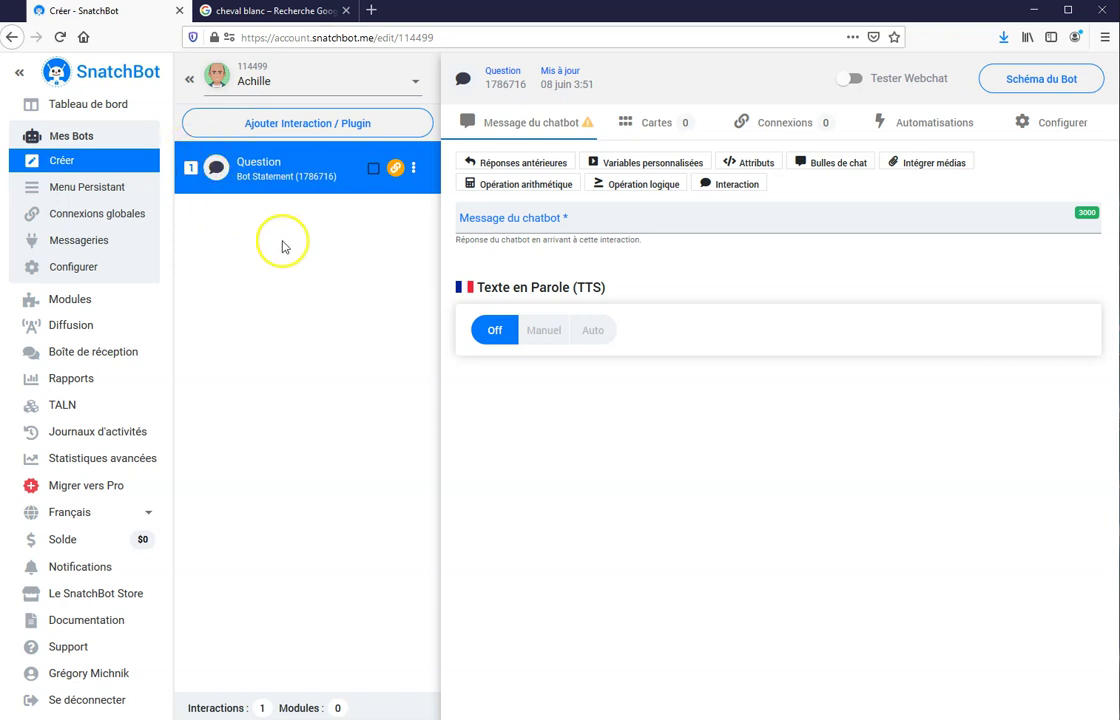
Add a second text response interaction named "Bonne réponse"
click(296, 125)
click(388, 515)
drag(455, 513, 300, 510)
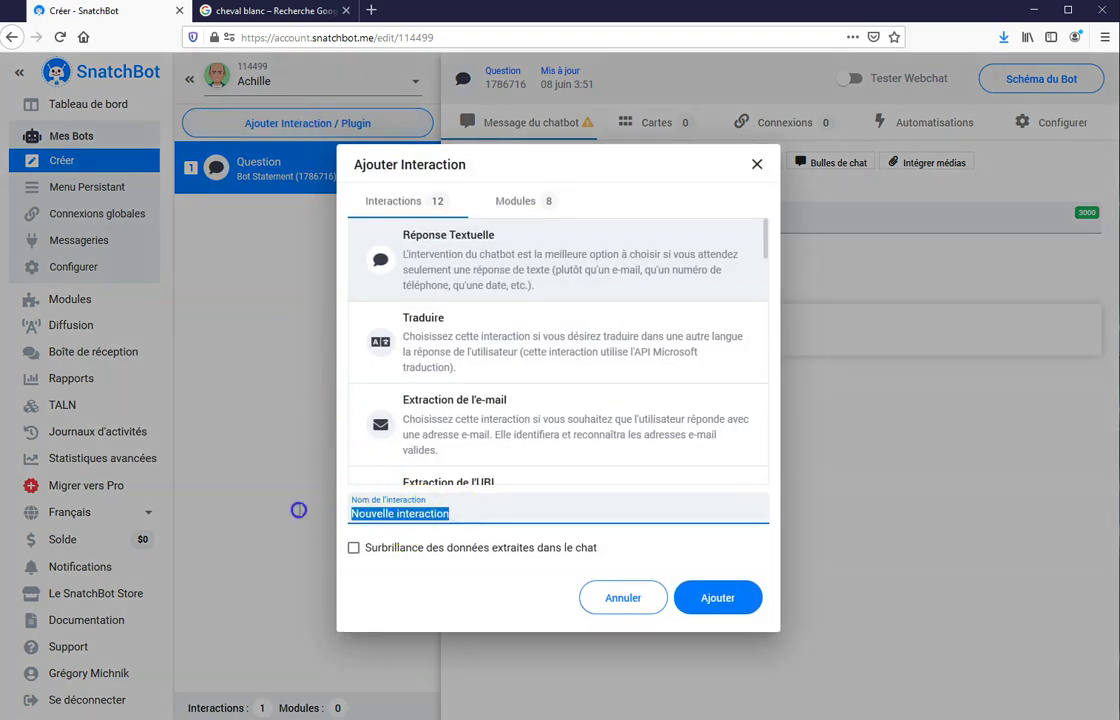
text(Bo)
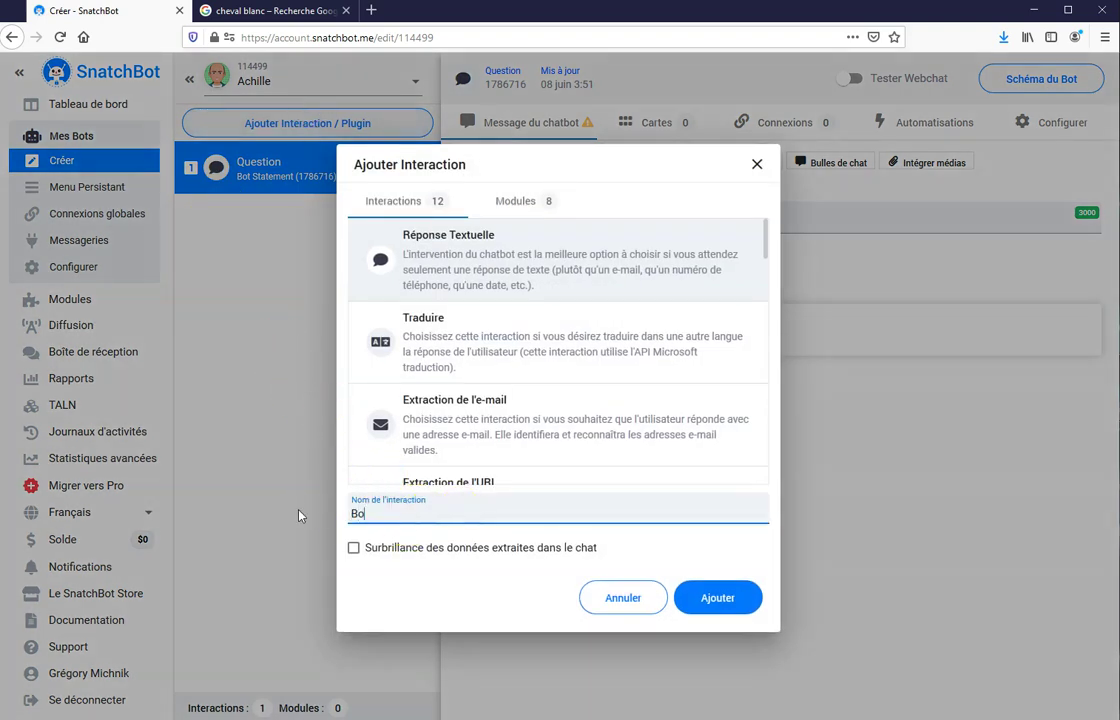
text(nne réponse)
click(745, 600)
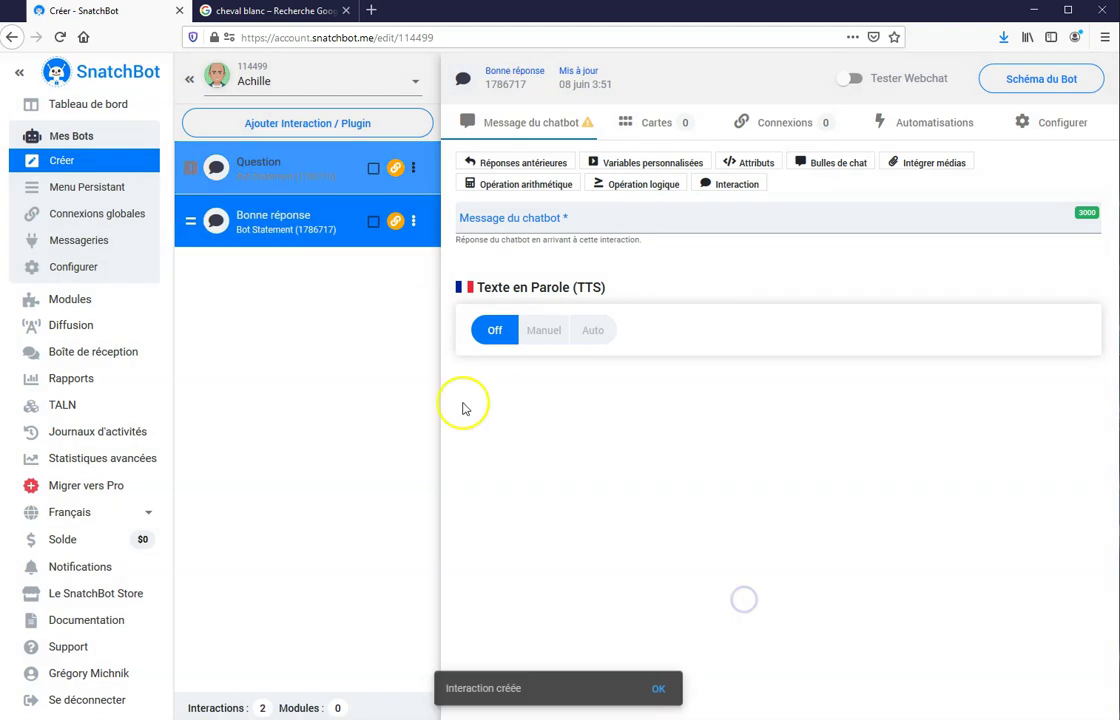
Review the available interaction types and add a third text response interaction named "Mauvaise réponse"
click(275, 123)
drag(450, 513, 318, 525)
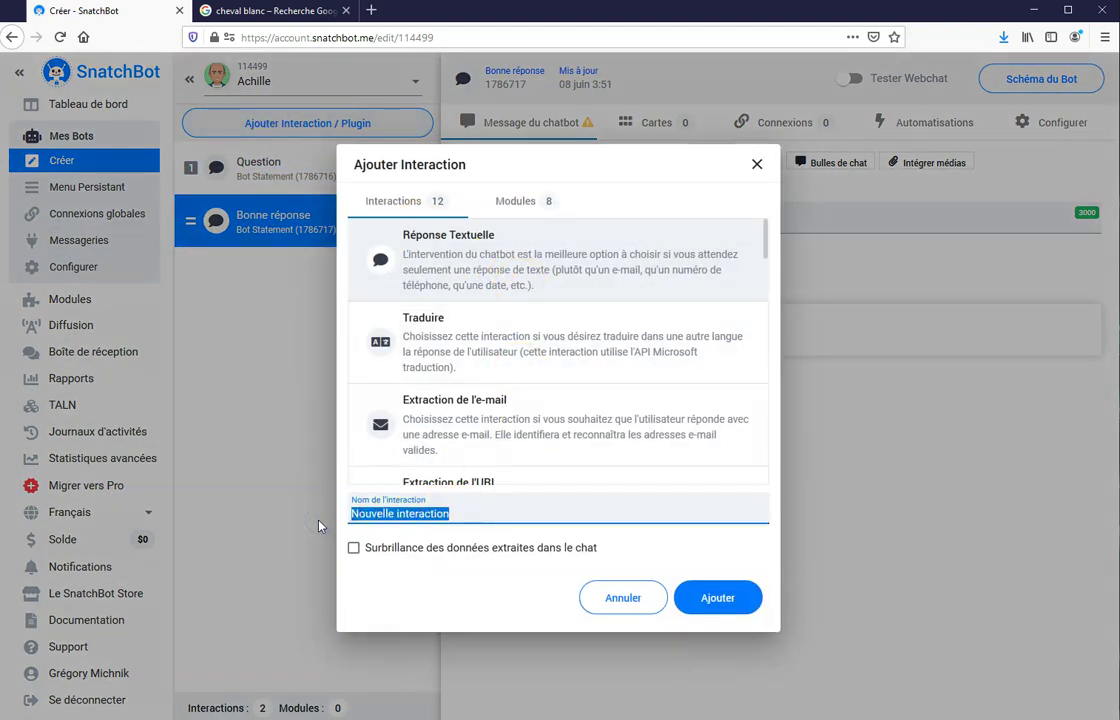
text(Mauvaise réponse)
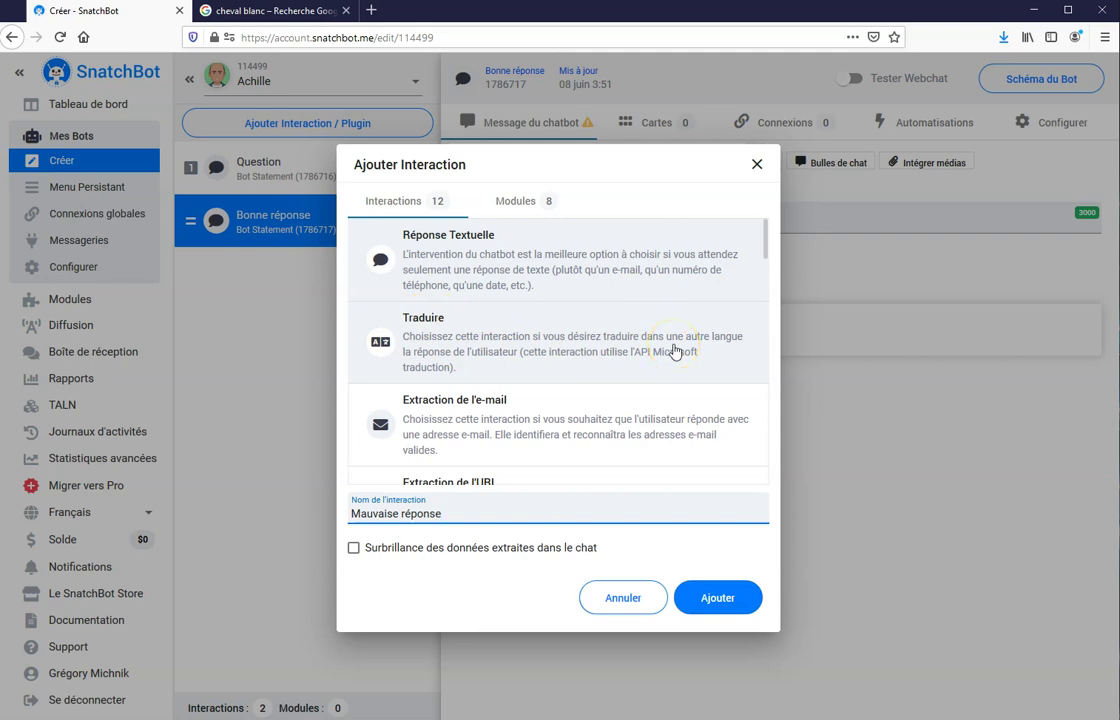
scroll(674, 351, down, 1)
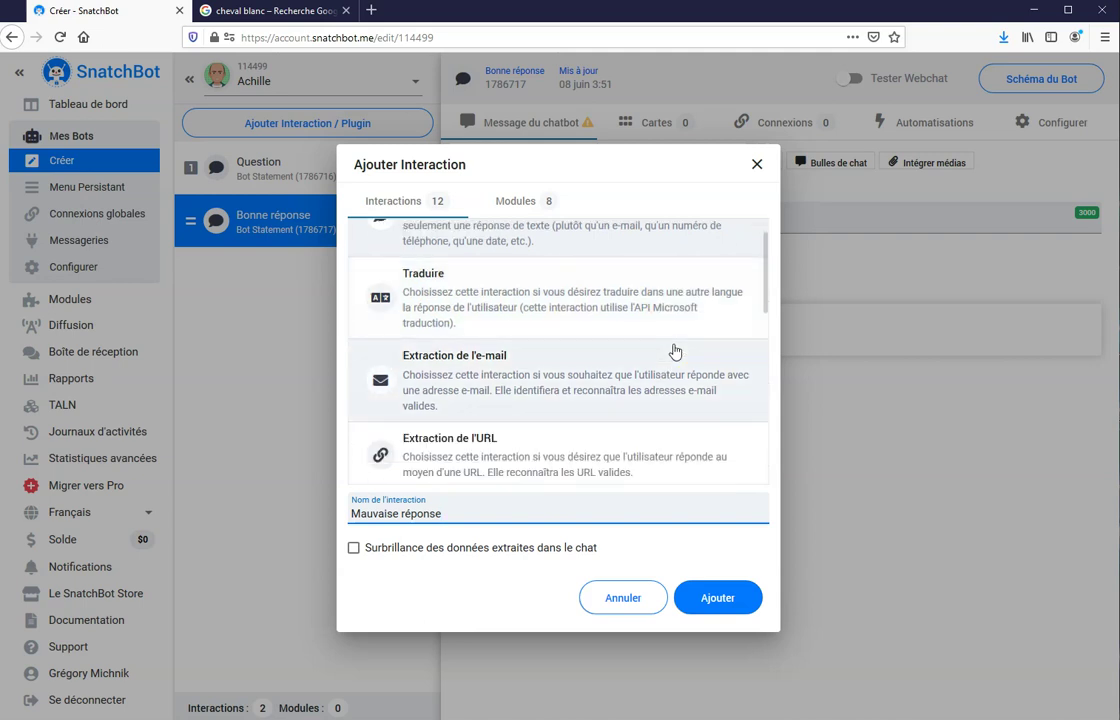
scroll(674, 351, down, 2)
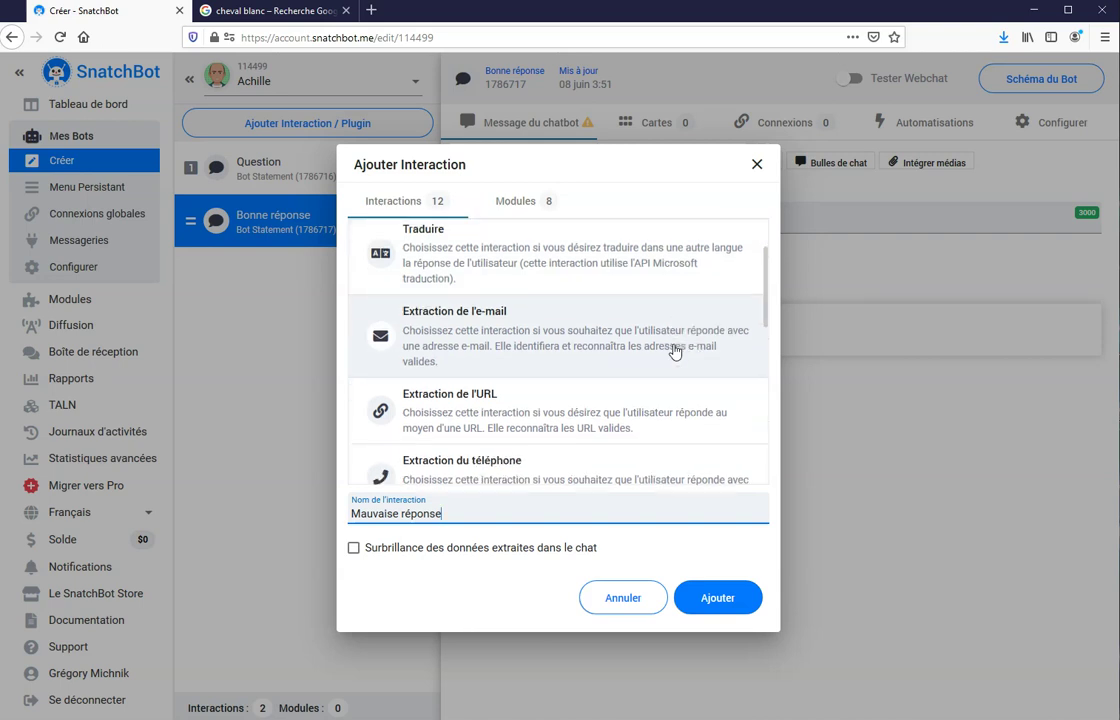
scroll(582, 350, down, 4)
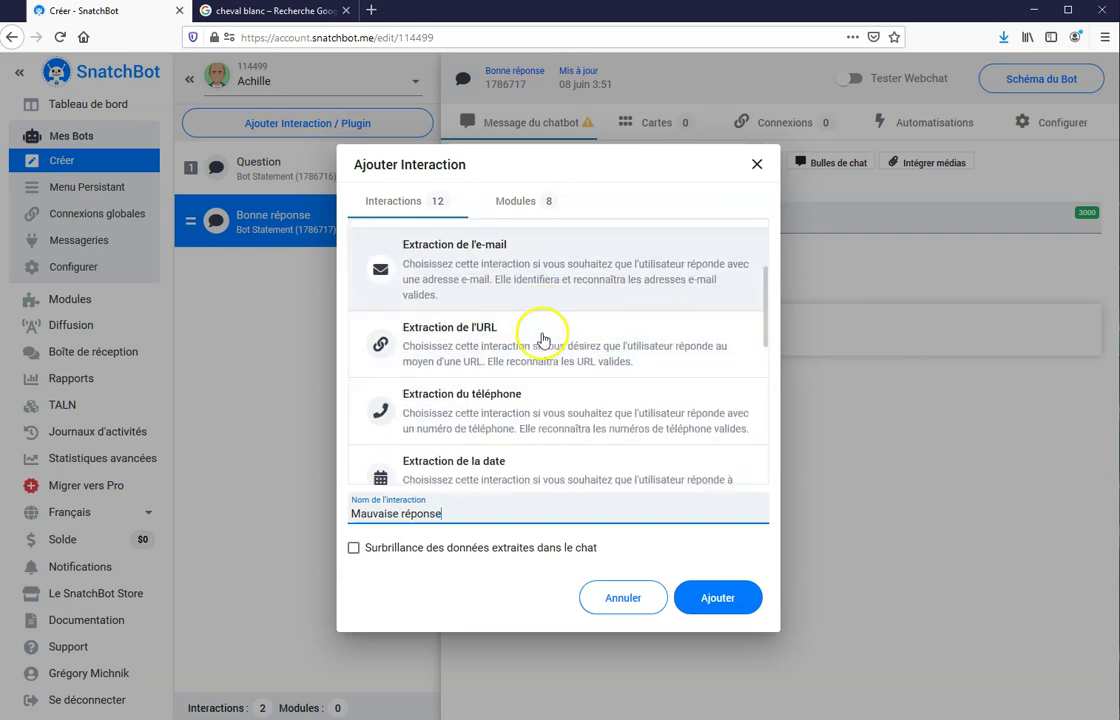
scroll(542, 341, down, 4)
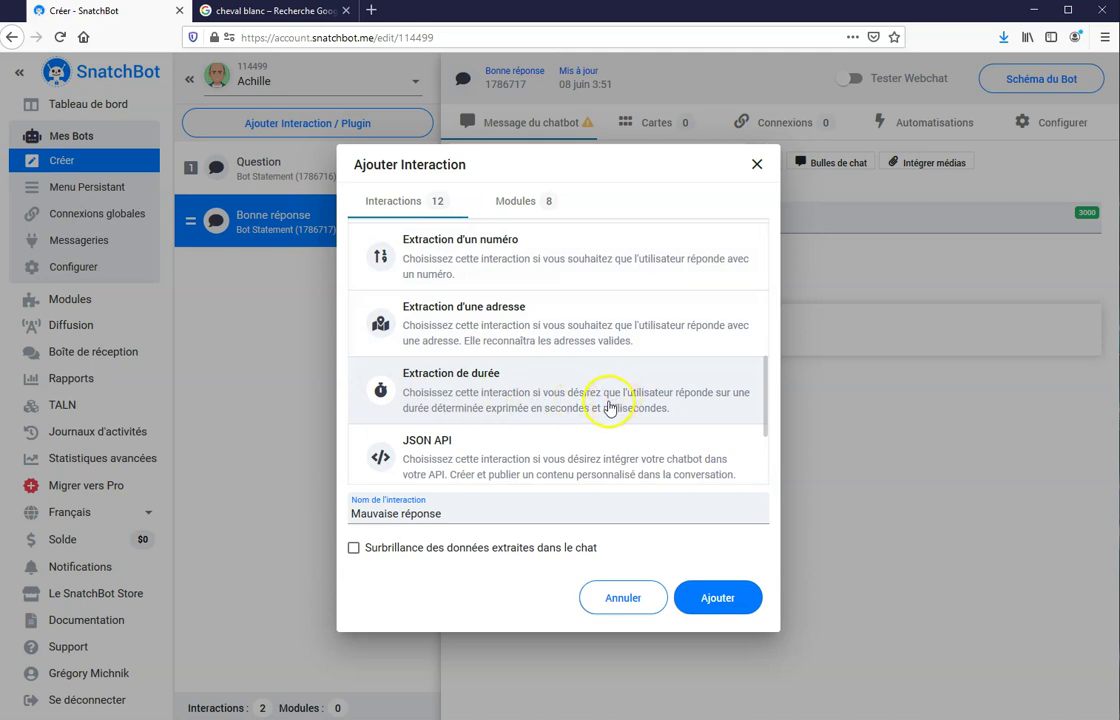
drag(765, 424, 780, 220)
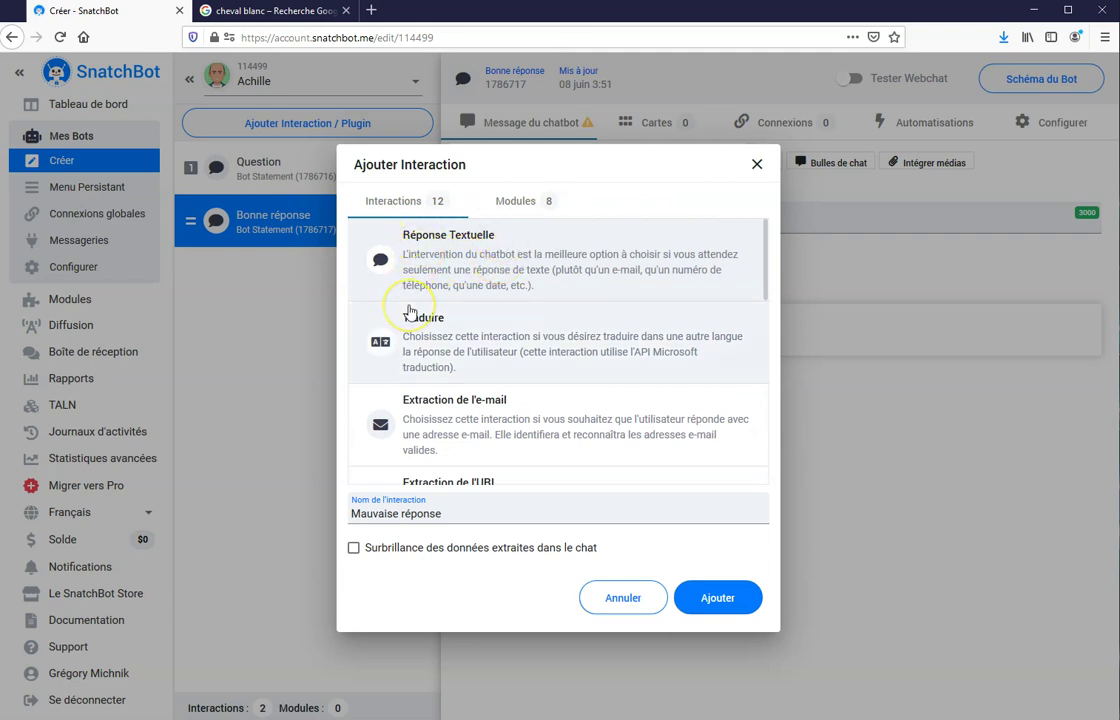
click(707, 597)
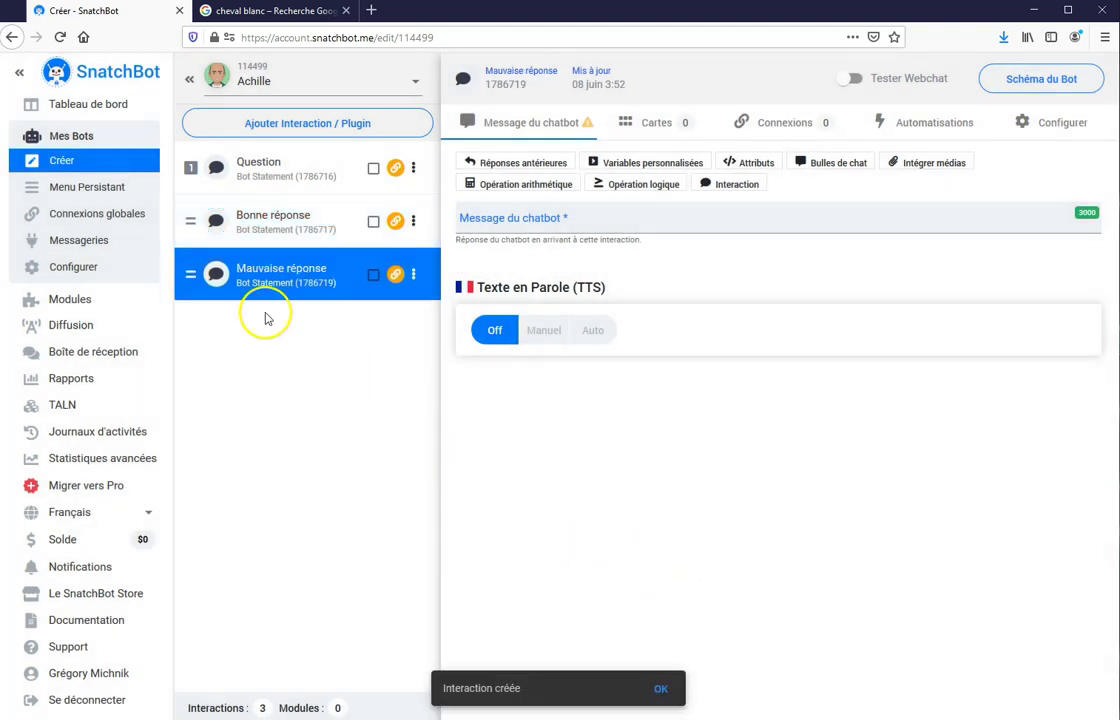
Enter "Quelle est la couleur du cheval blanc d'Henri IV" as the chatbot message of the Question interaction
click(308, 166)
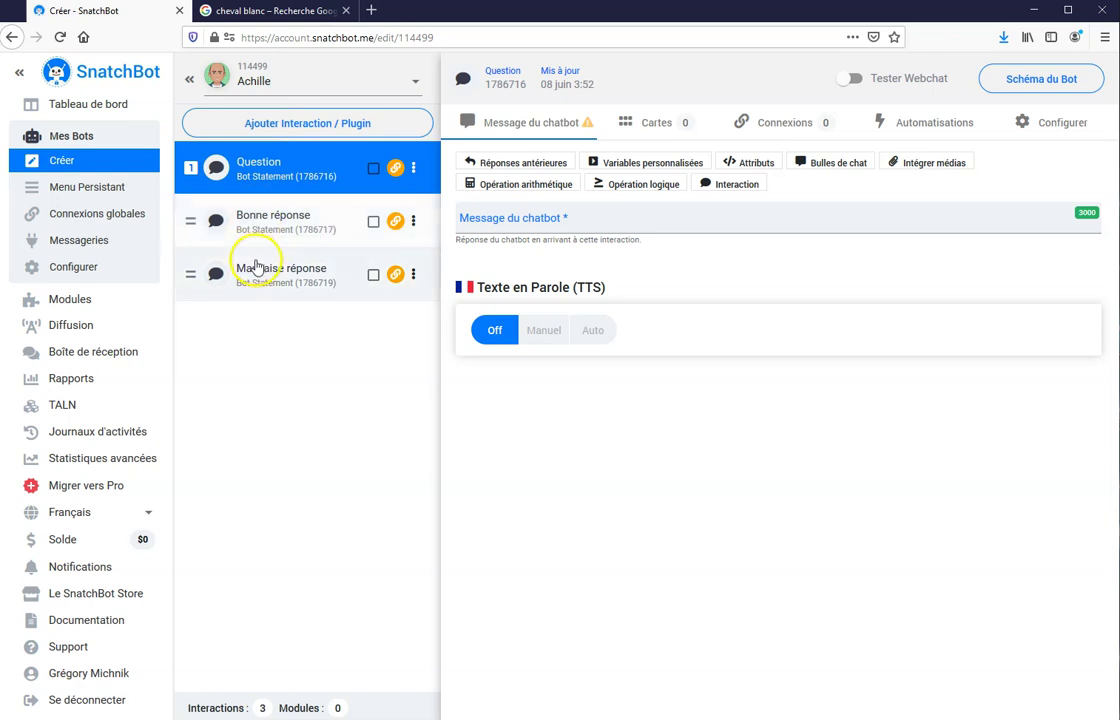
click(254, 219)
click(255, 265)
click(270, 160)
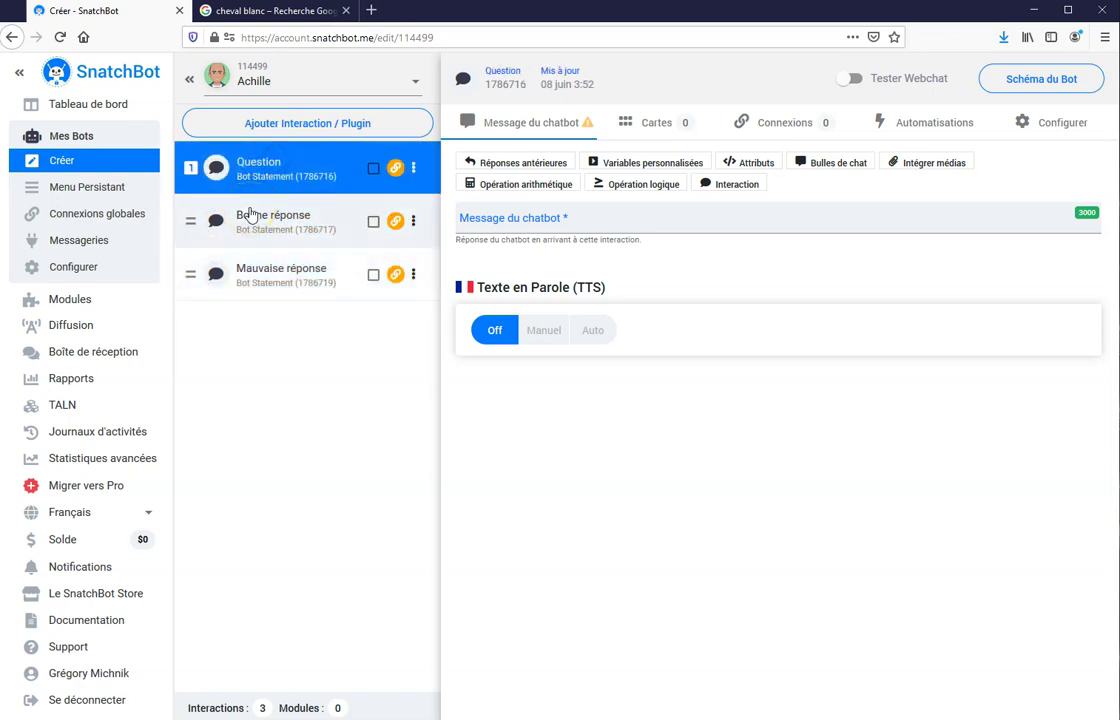
click(503, 216)
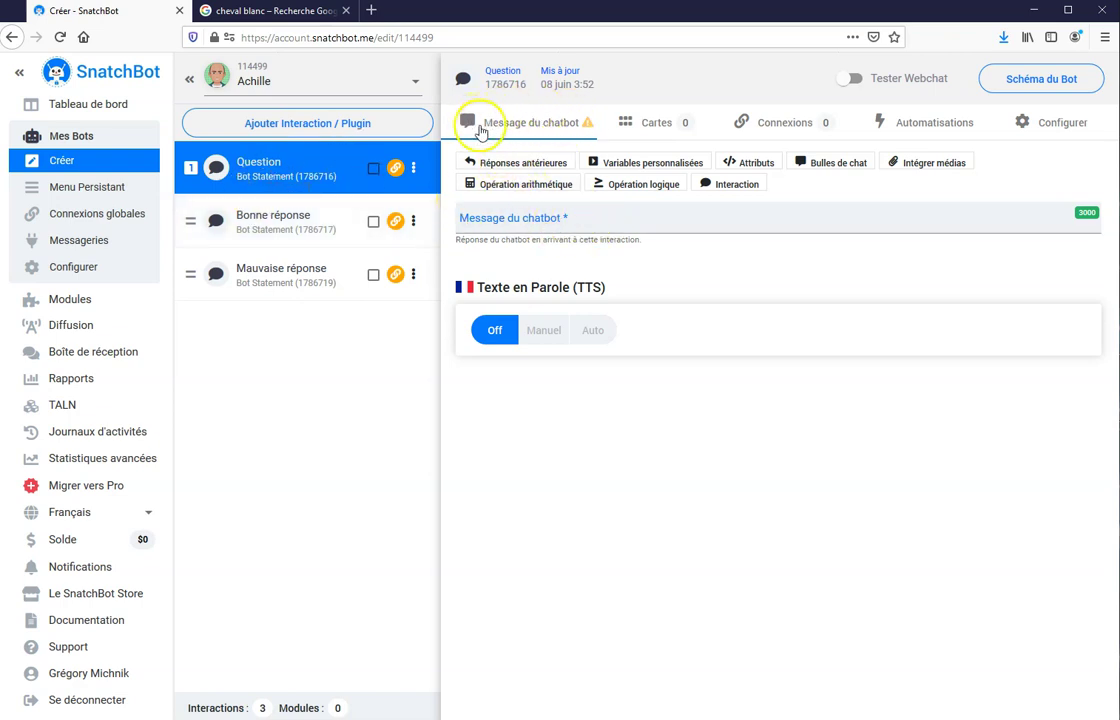
click(586, 220)
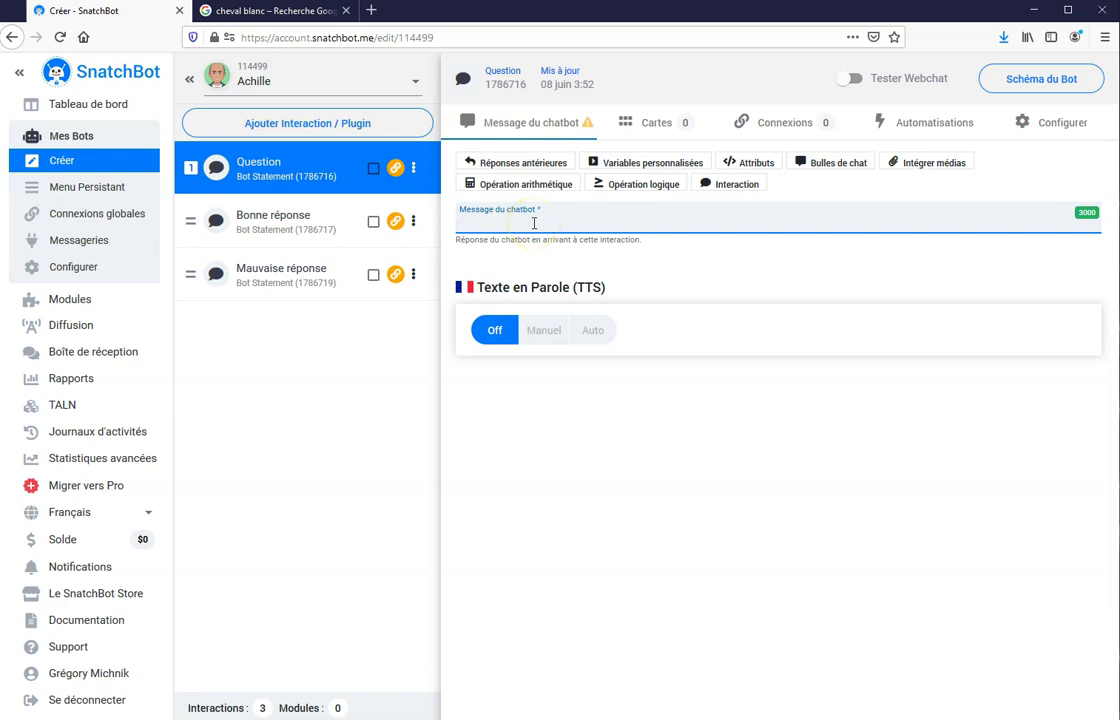
text(Que)
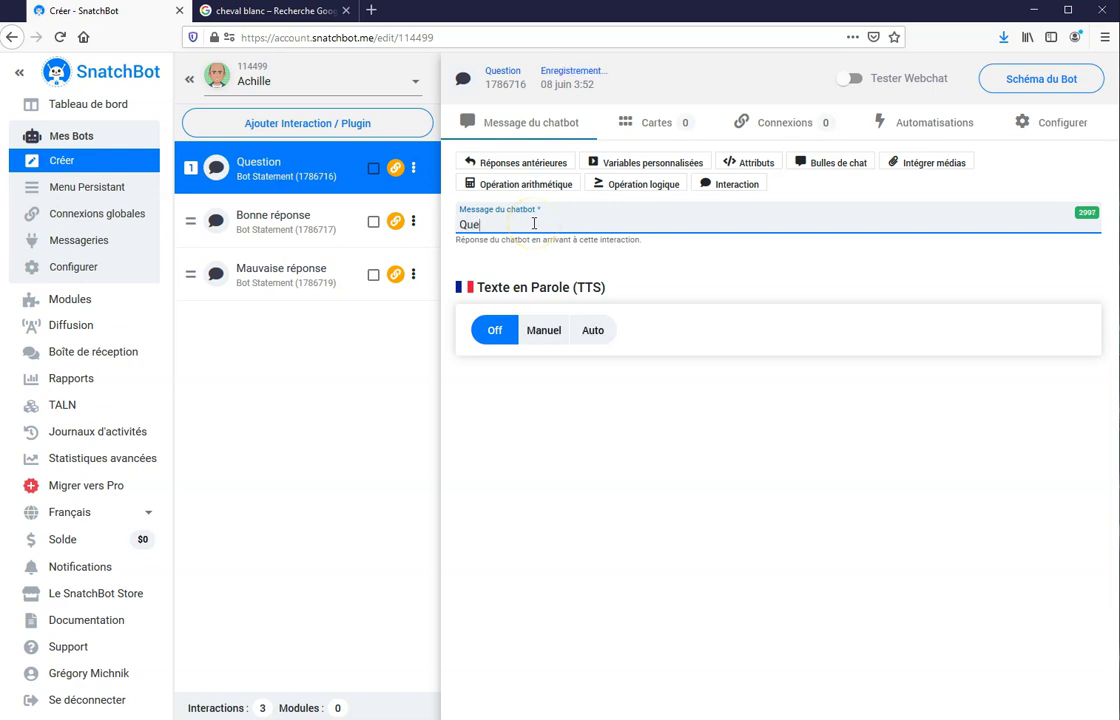
text(lle est la couleur du cheval blanc)
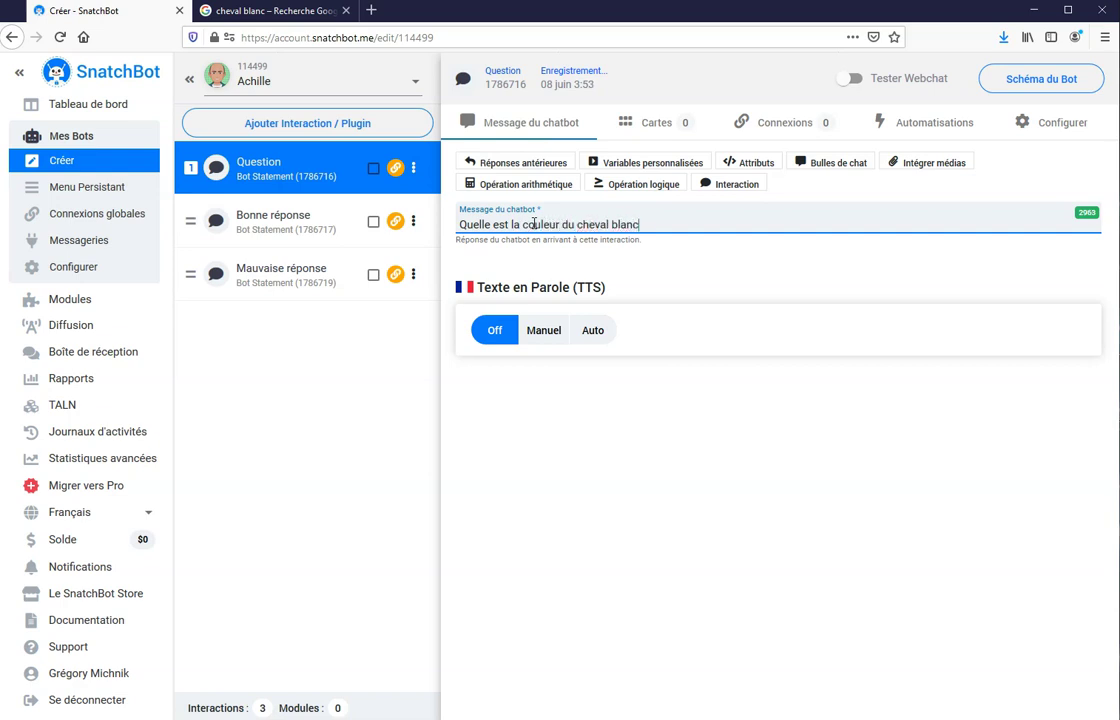
text( d'Henri)
Make "Henri IV" bold in the question message and end the sentence with a question mark
drag(652, 220, 710, 221)
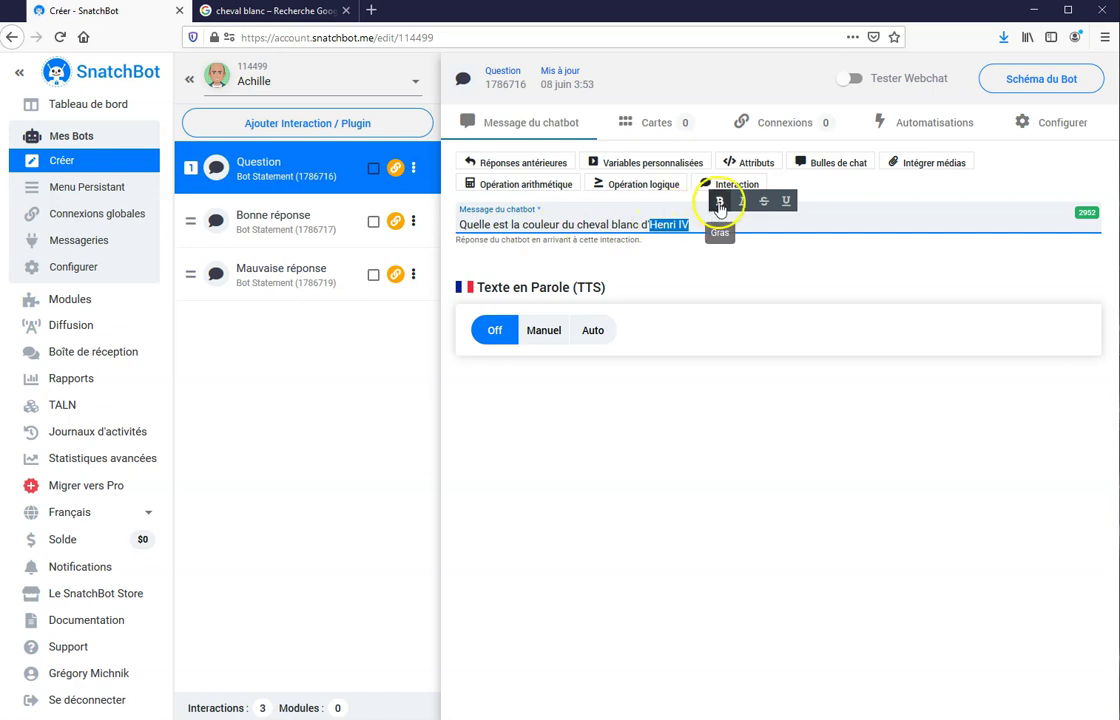
click(719, 204)
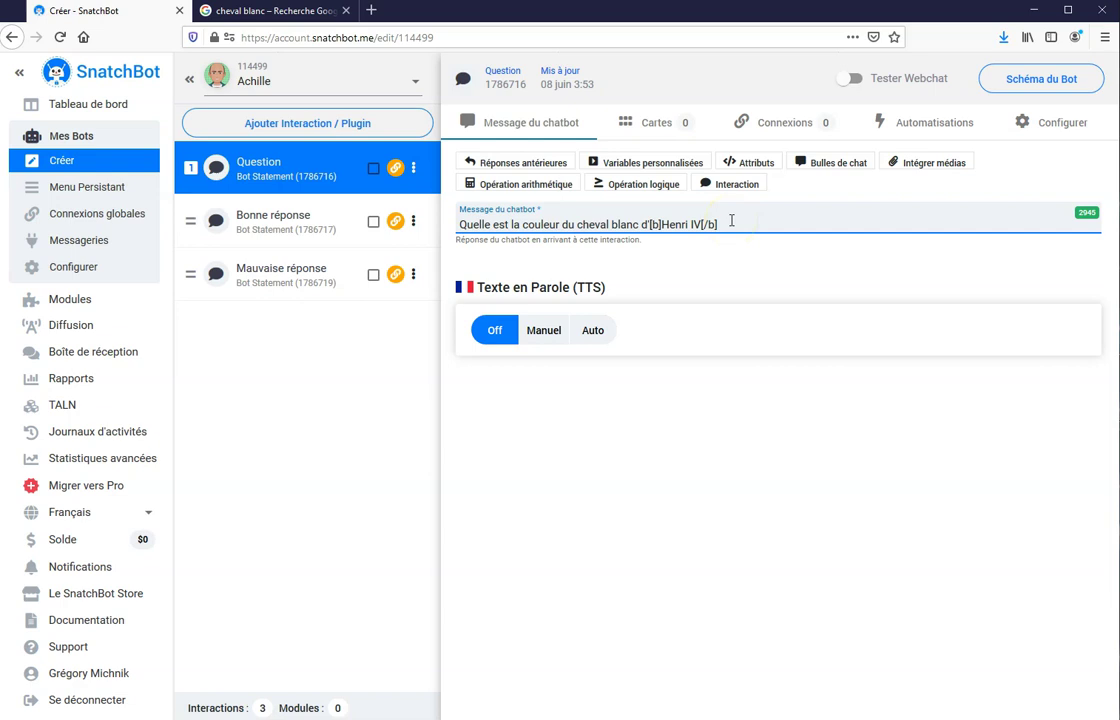
text(?)
Enable the test webchat, check how the bot displays the question, and close the chat window
click(853, 80)
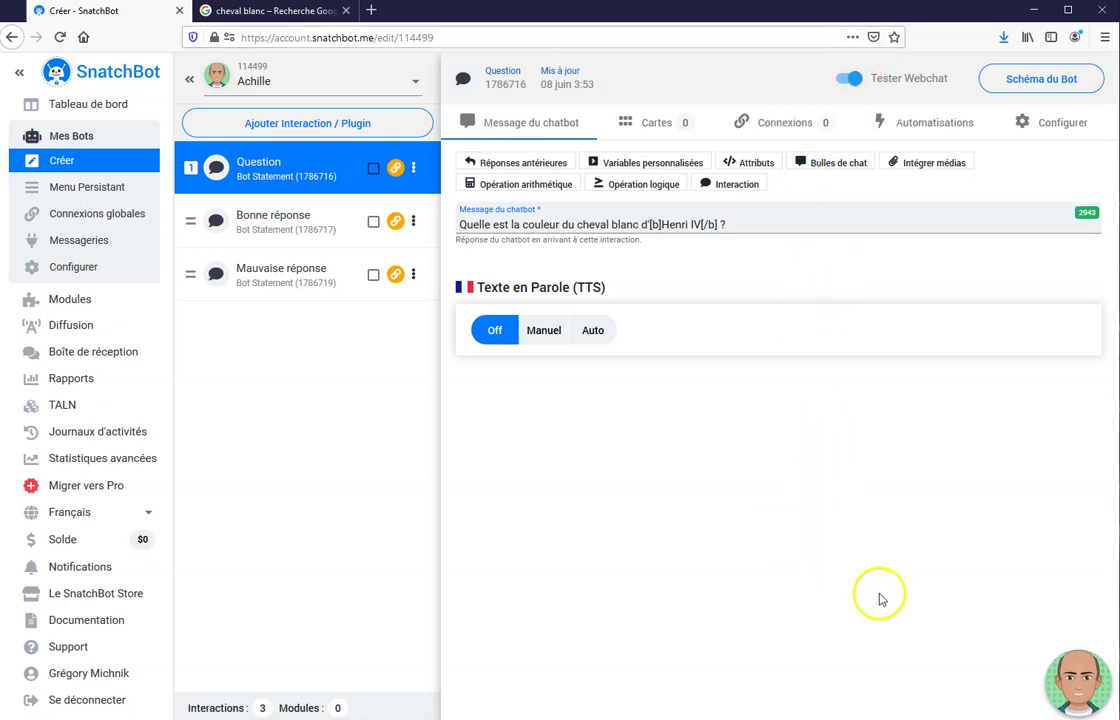
click(1077, 680)
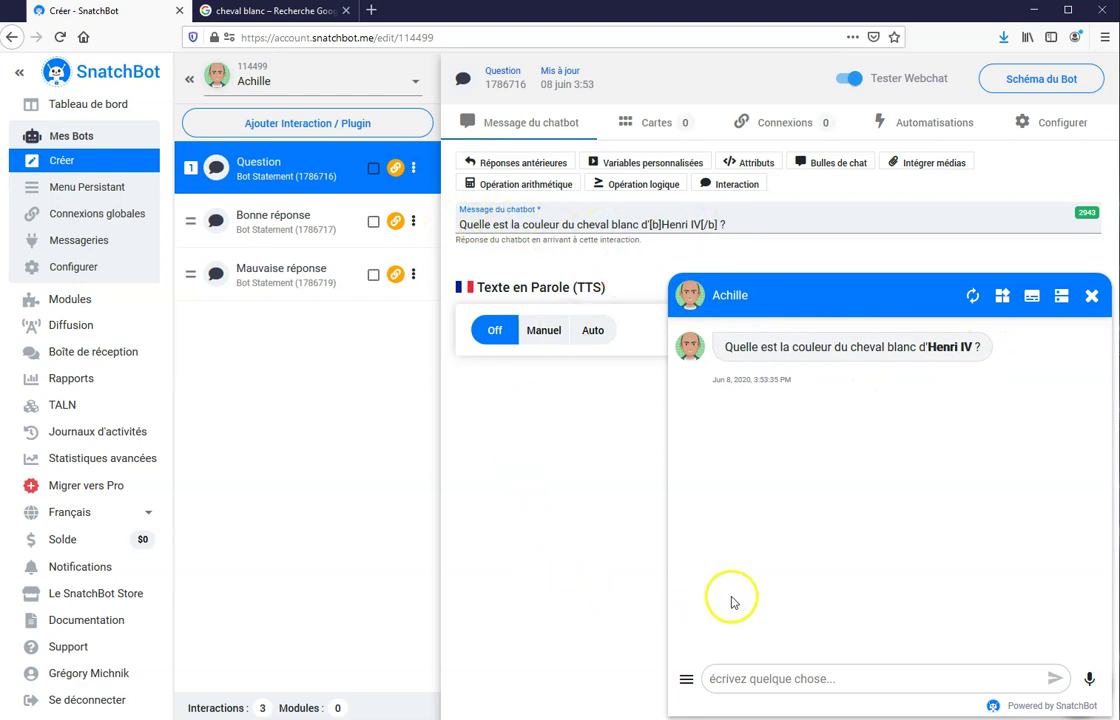
click(1092, 296)
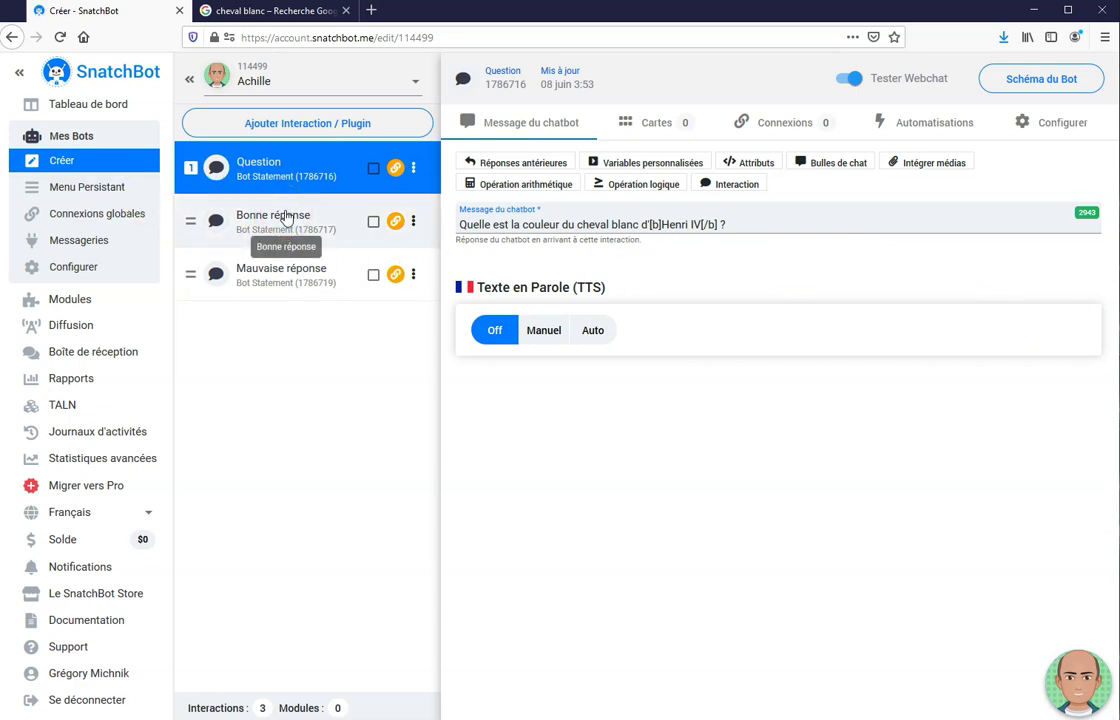
Enter "Bravo, c'est bien cela!" as the chatbot message of the Bonne réponse interaction
click(285, 218)
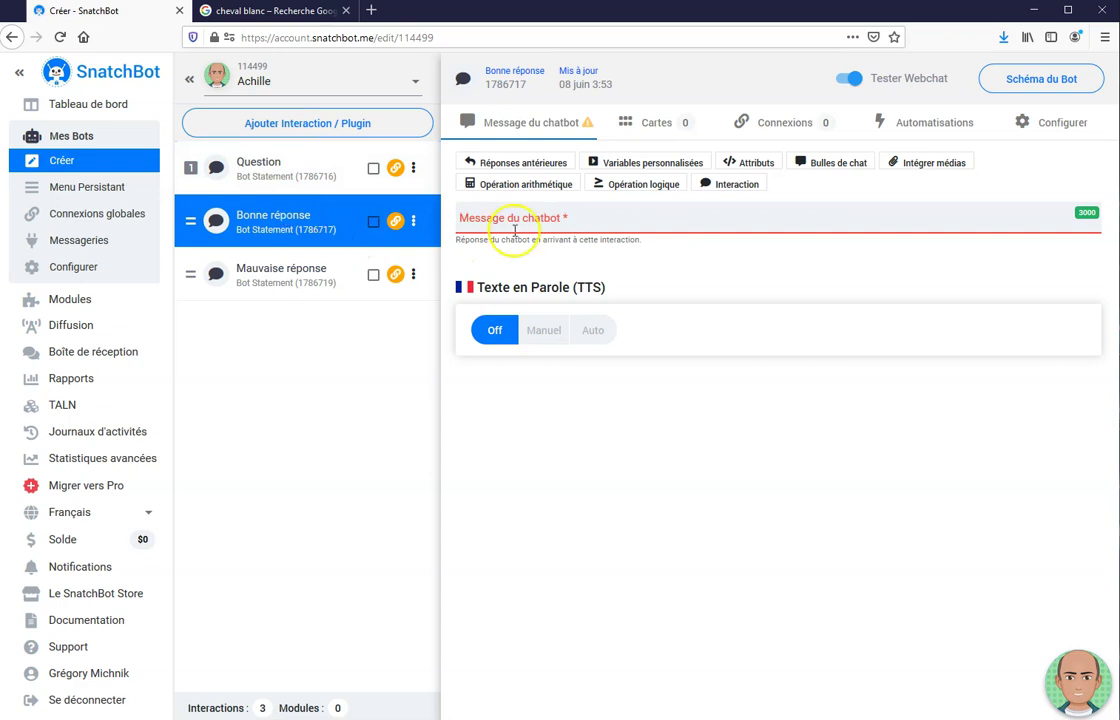
click(583, 226)
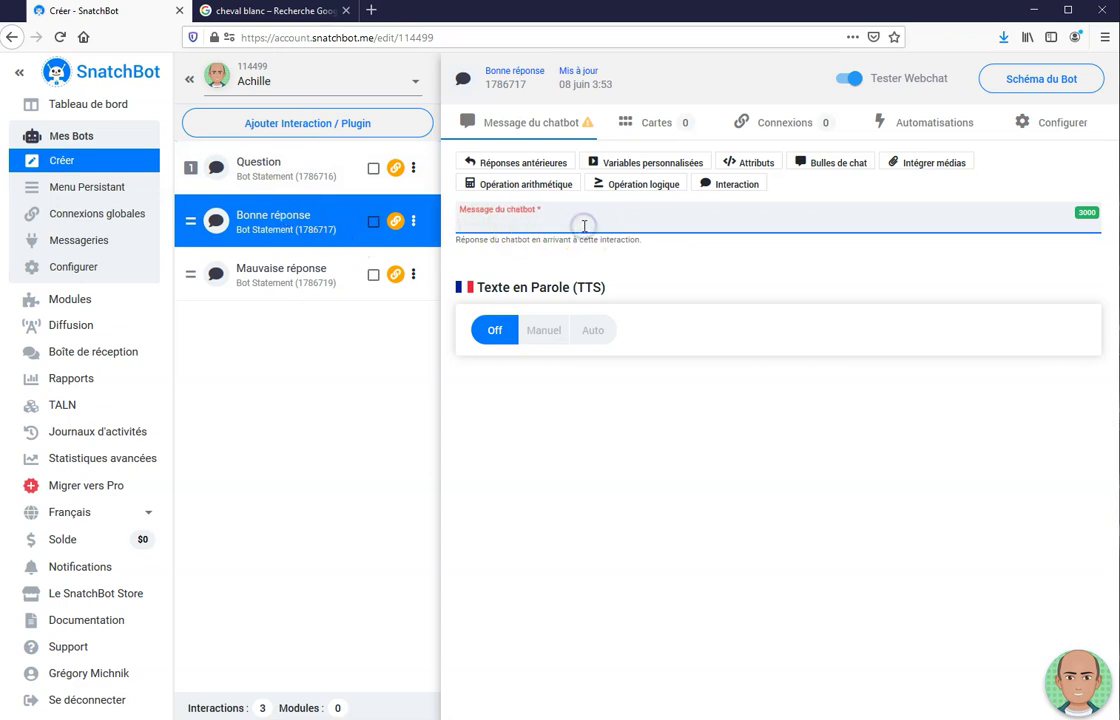
text(Br)
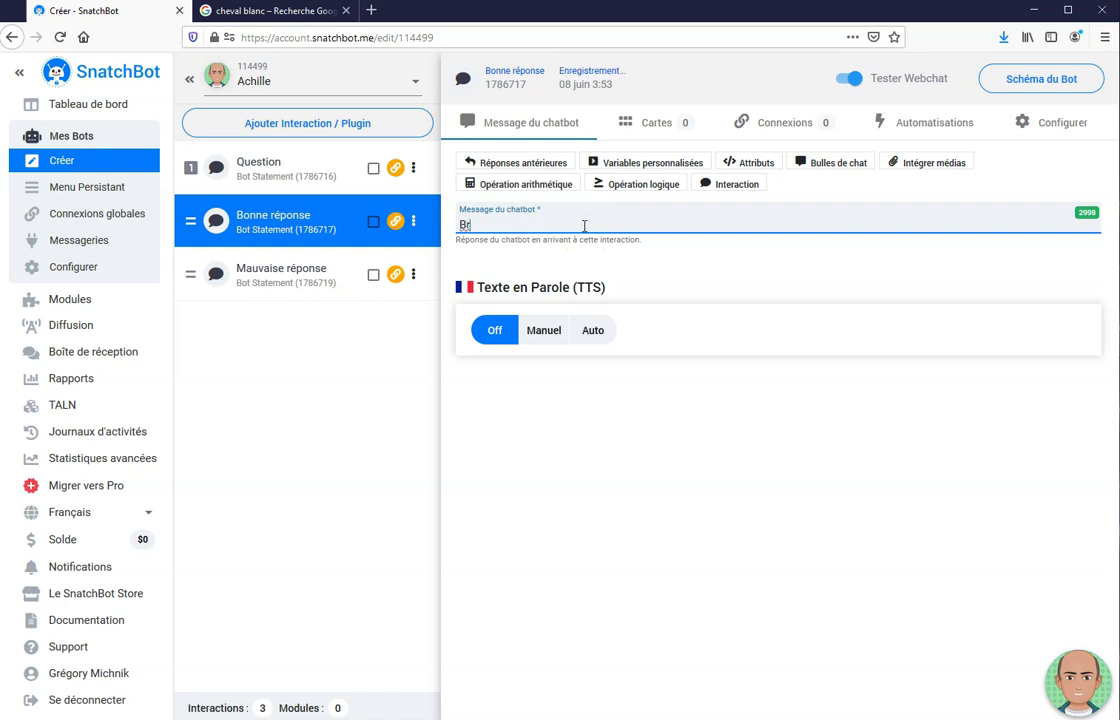
text(avo, c'est bien cela!)
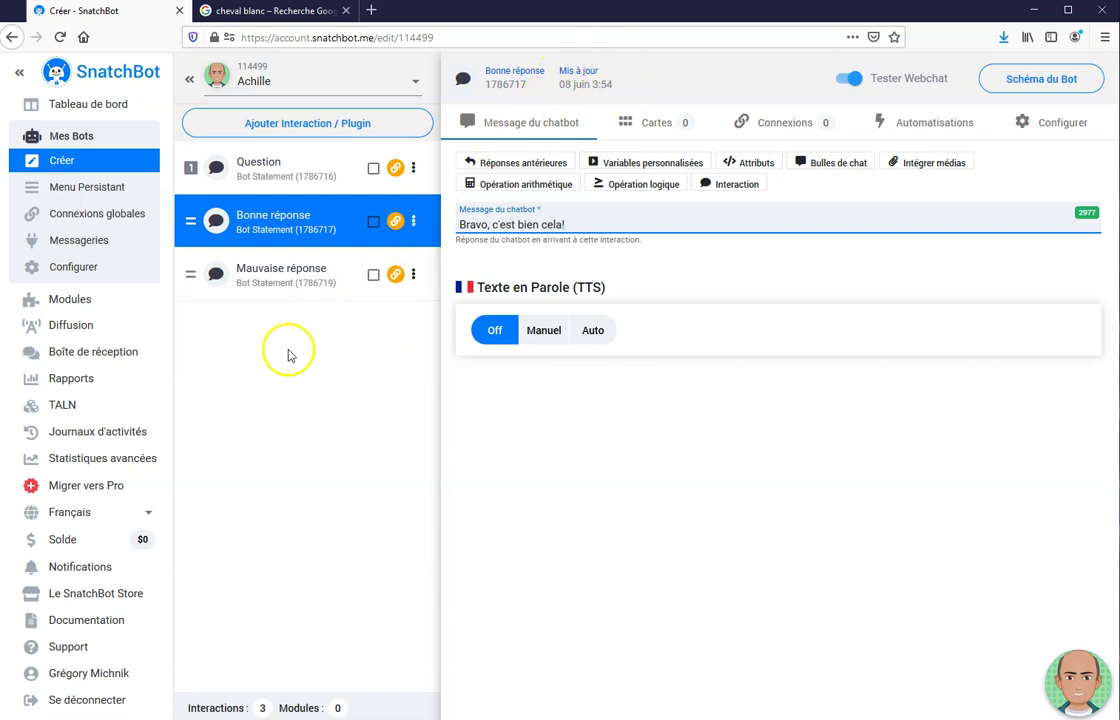
Enter "Hélas ce n'est pas cela." as the chatbot message of the Mauvaise réponse interaction
click(283, 277)
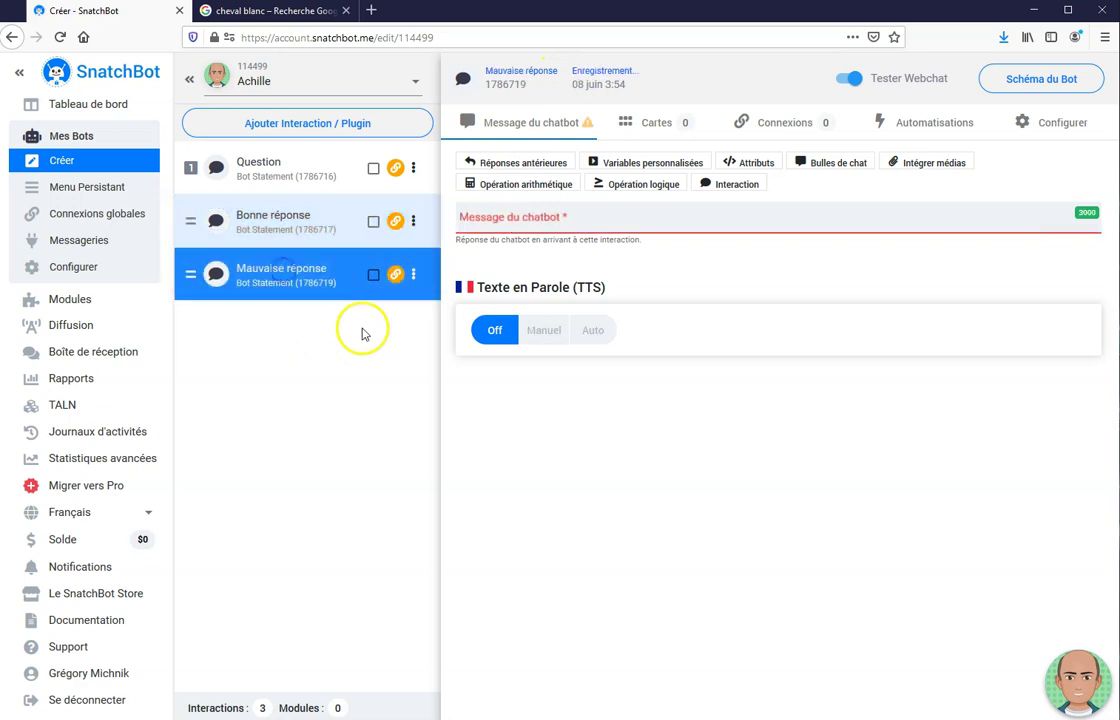
click(474, 225)
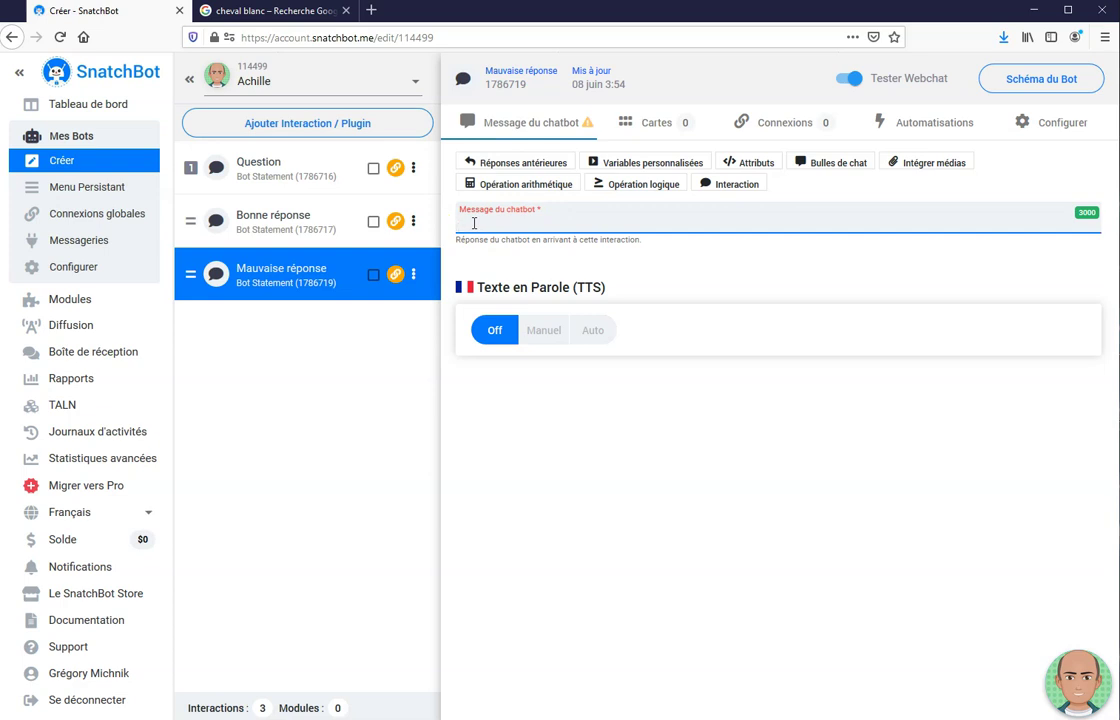
text(H)
text(élas ce n'est pas cela.)
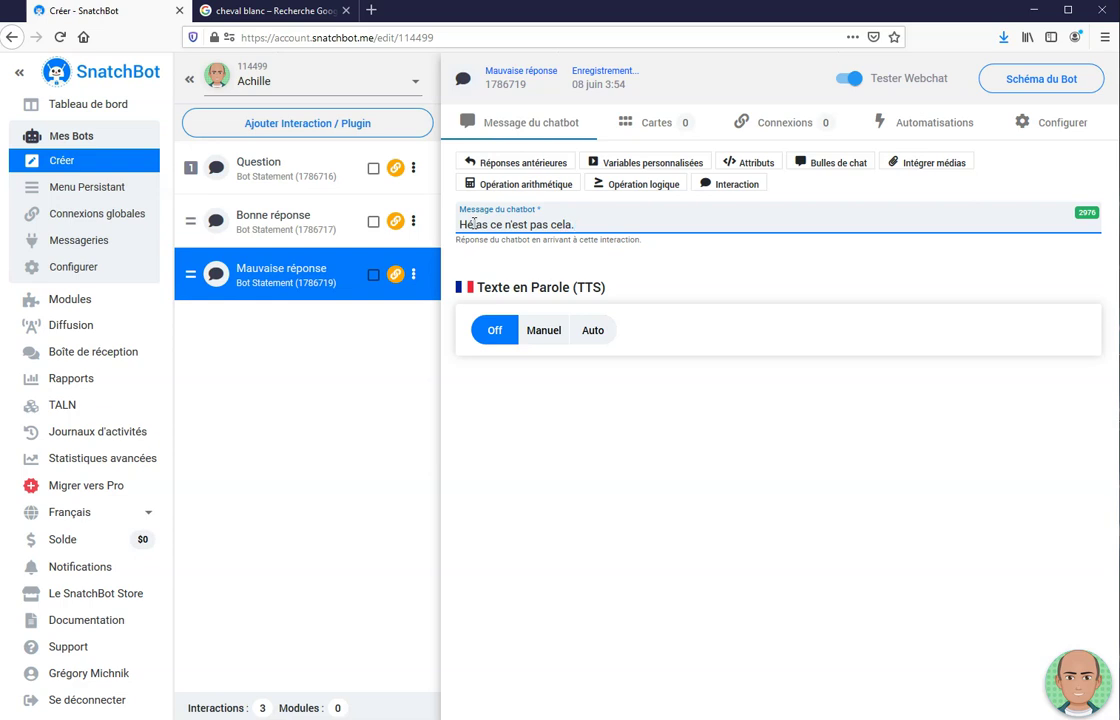
Wrap the wrong-answer message in curly braces and add the alternative variants "{et non, recommence}" and "{C'est faux}" after it
click(460, 224)
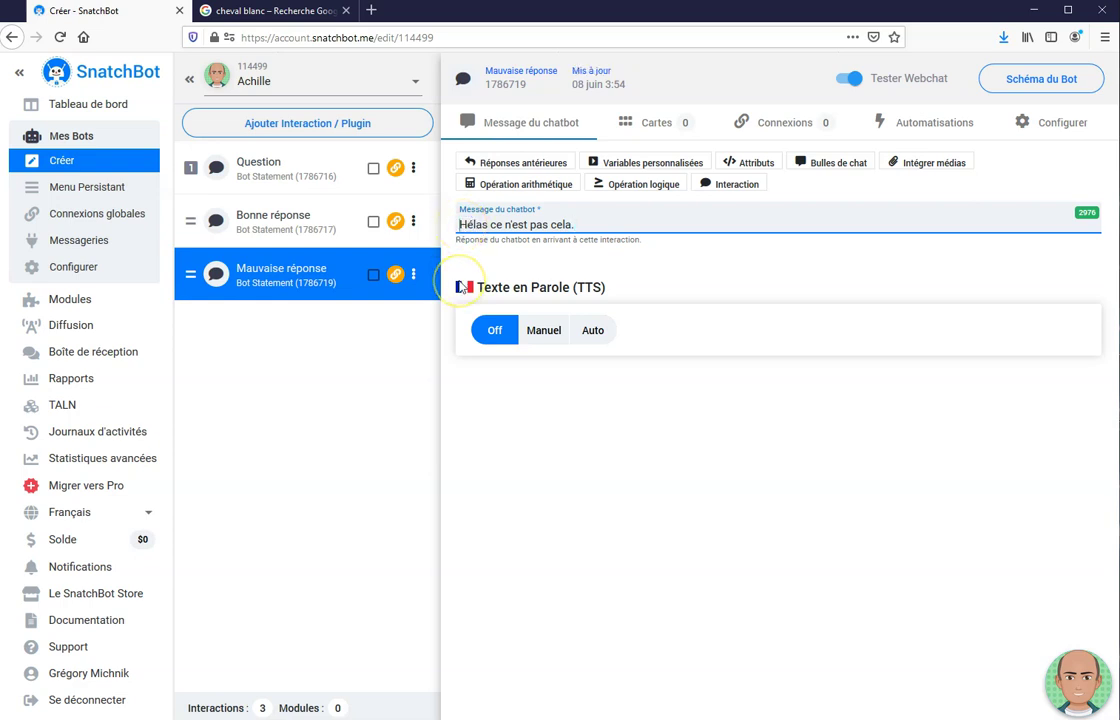
text(()
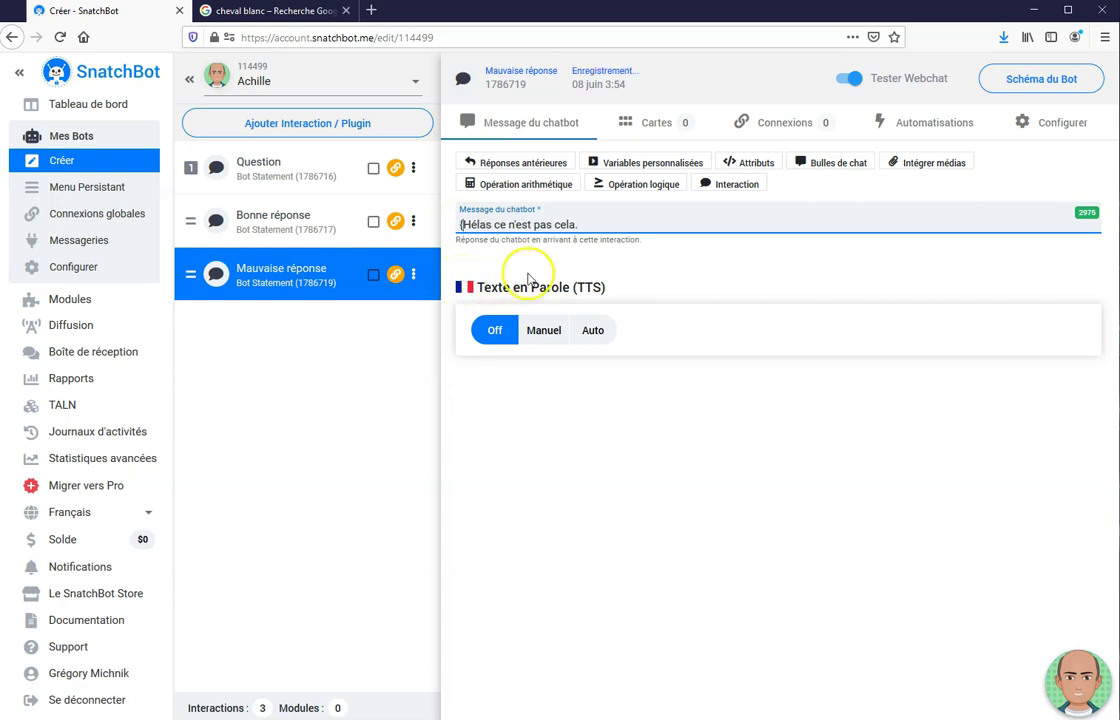
click(580, 224)
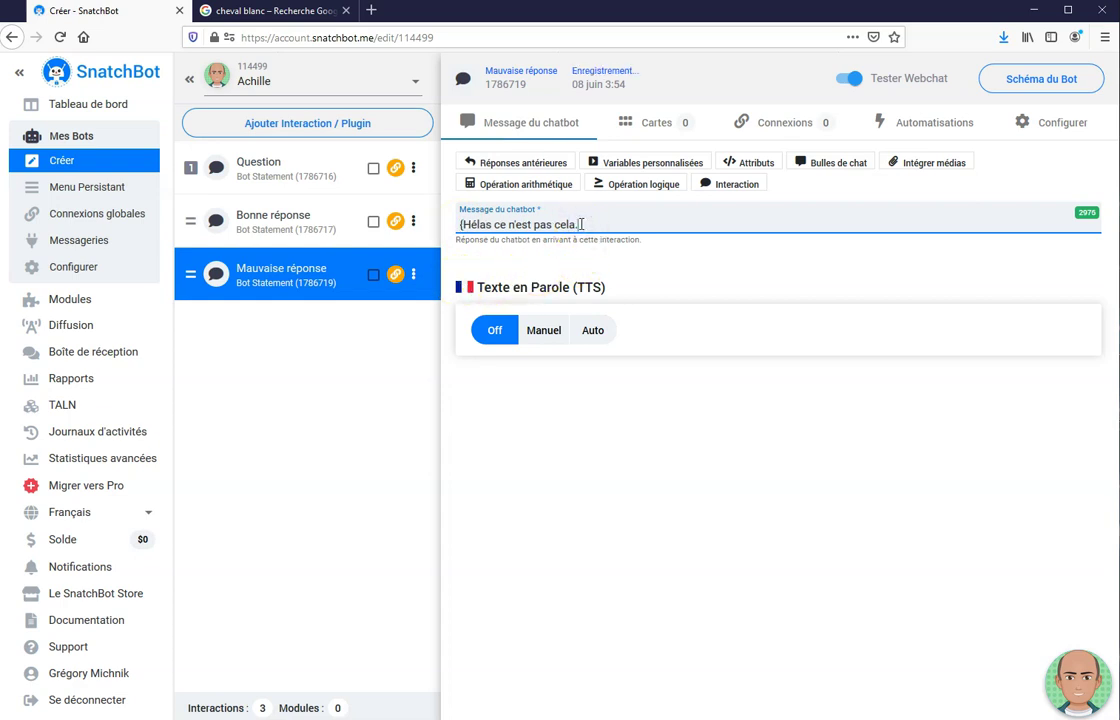
text())
text(et non, recommence}{)
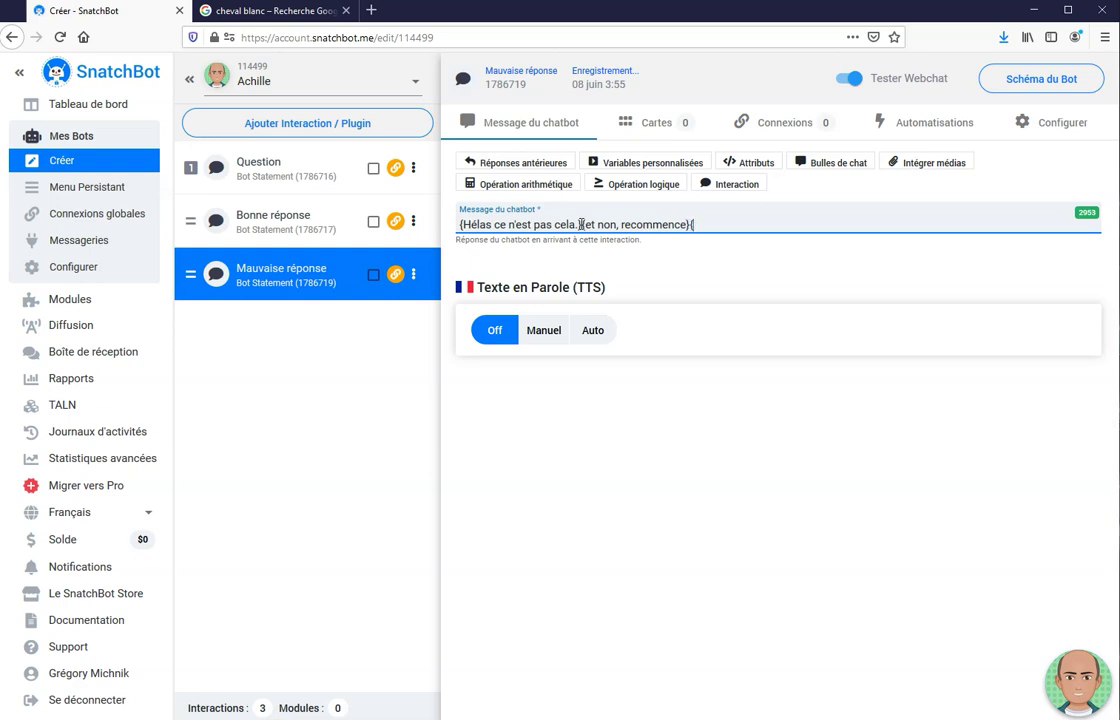
text(C'est faux)
click(533, 252)
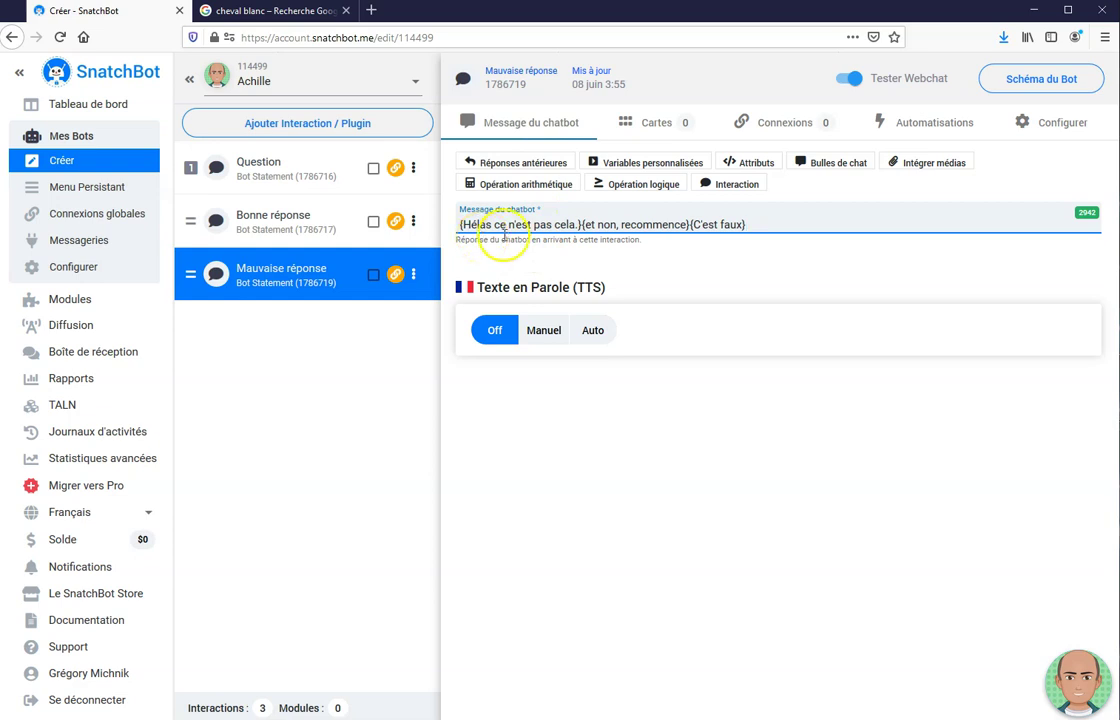
Add a period at the end of the "et non, recommence" and "C'est faux" variants, inside their braces
click(685, 224)
key(End)
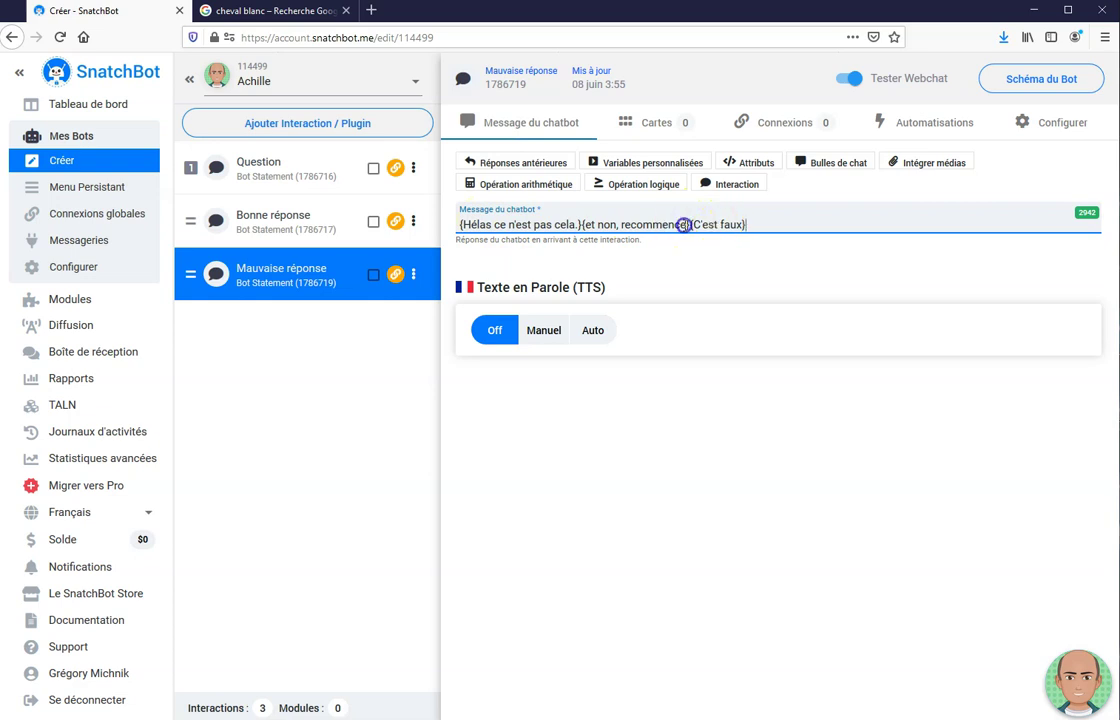
text(.)
click(746, 224)
text(.)
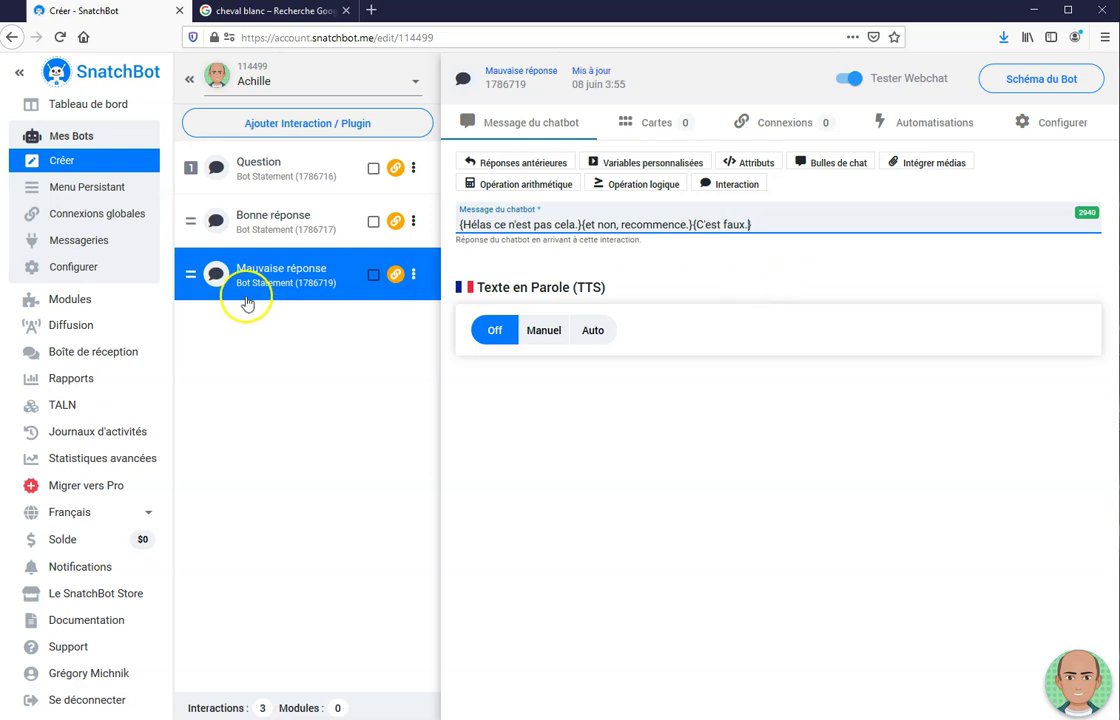
Test the Mauvaise réponse interaction twice in the webchat to compare its random replies, restarting the conversation after the first test, and close the chat
click(413, 279)
click(436, 298)
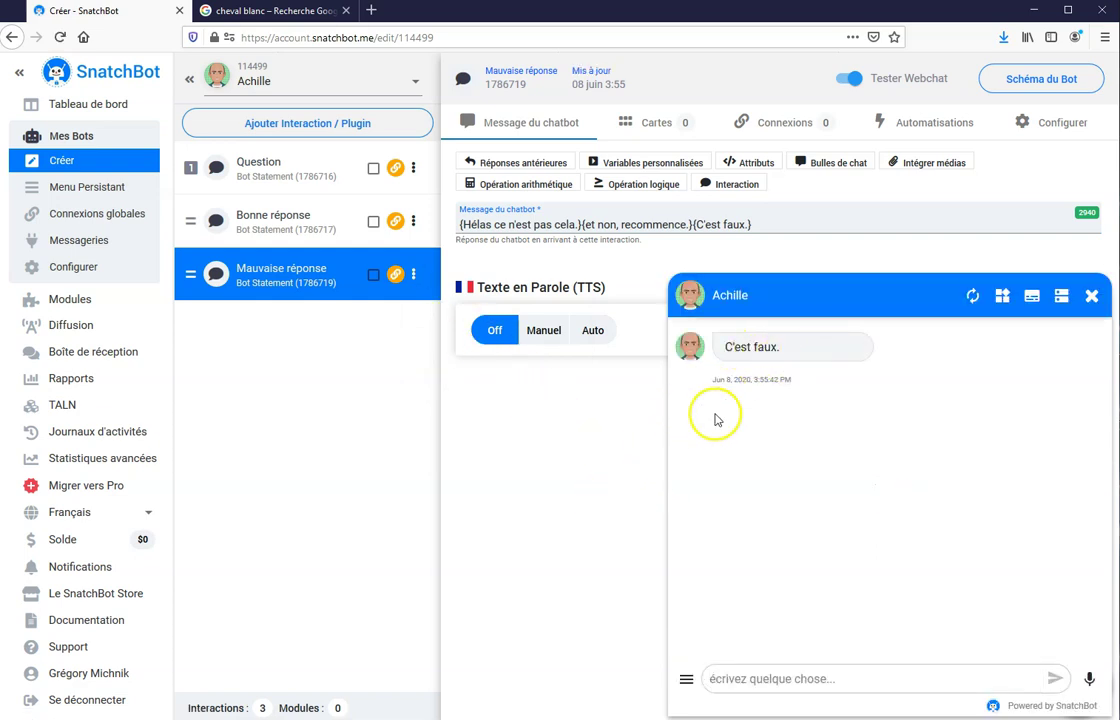
click(971, 296)
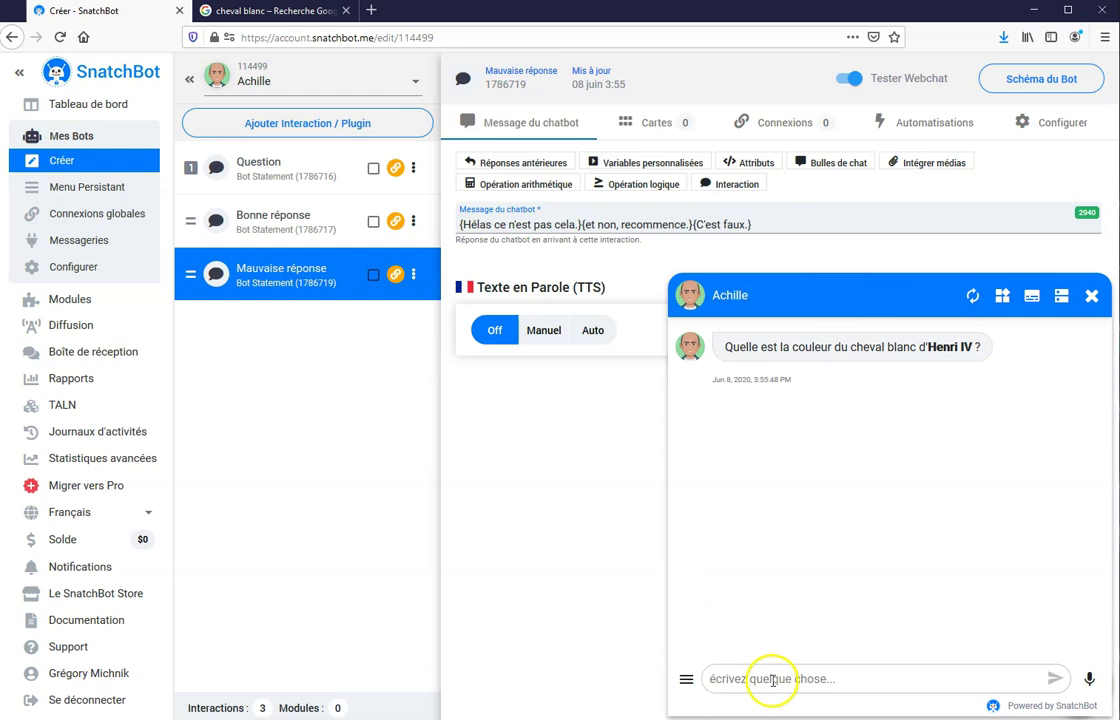
click(1091, 296)
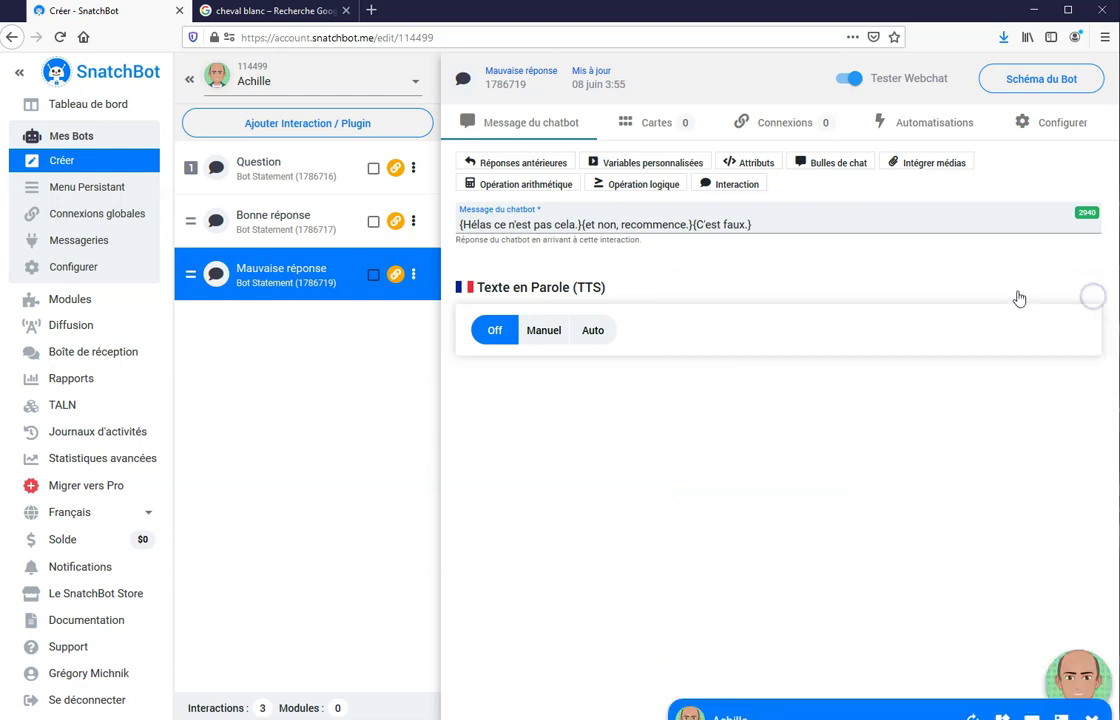
click(413, 274)
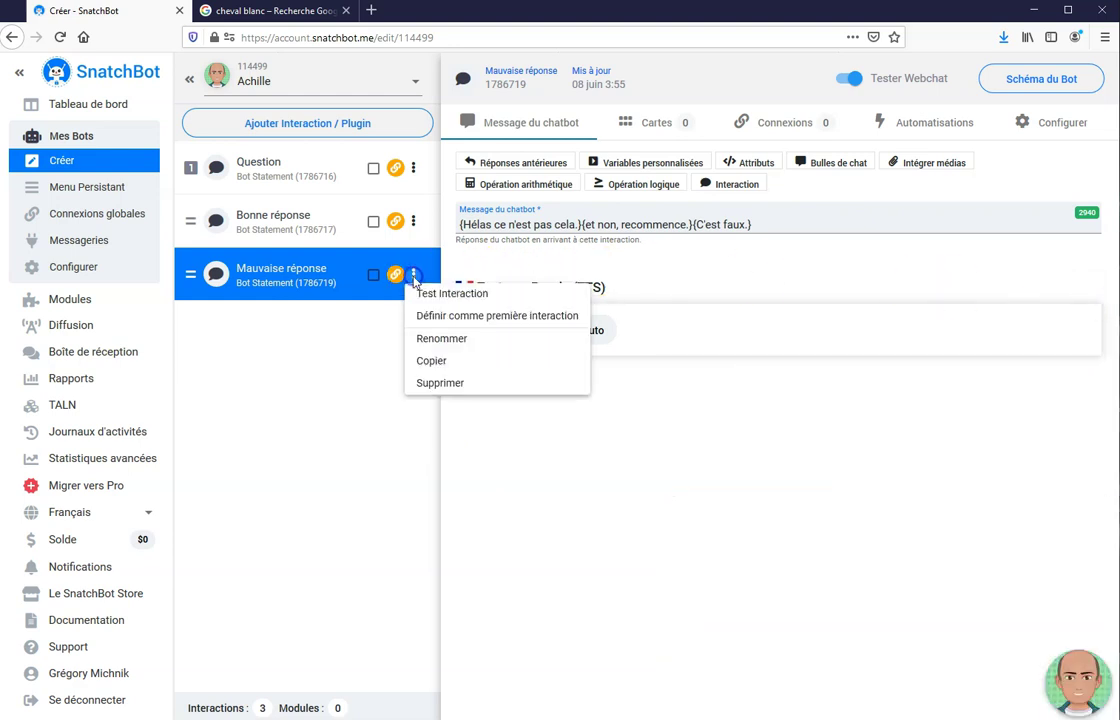
click(468, 295)
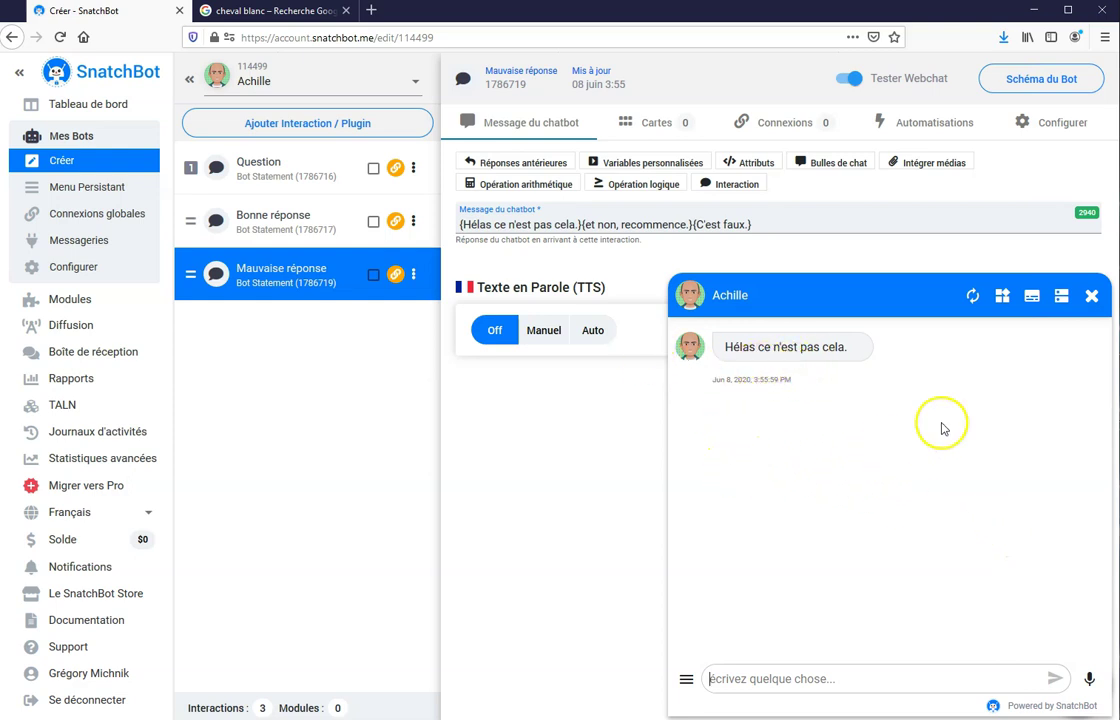
click(1090, 298)
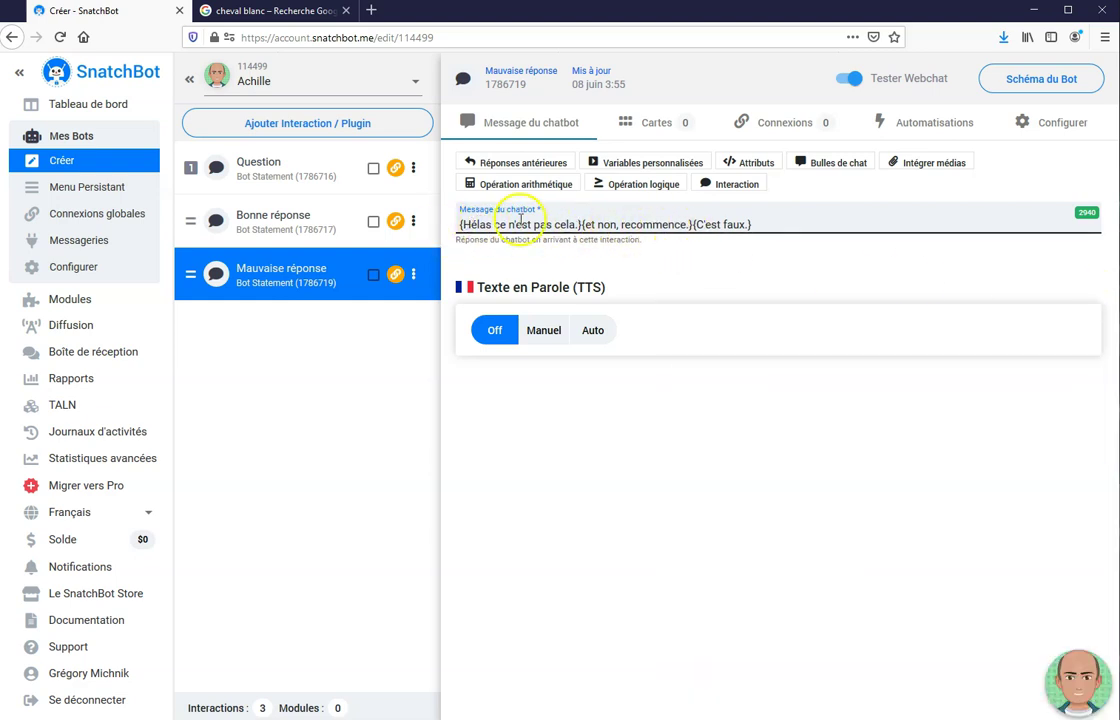
Capitalize the first letter of the second wrong-answer variant so it reads "Et non, recommence."
click(589, 225)
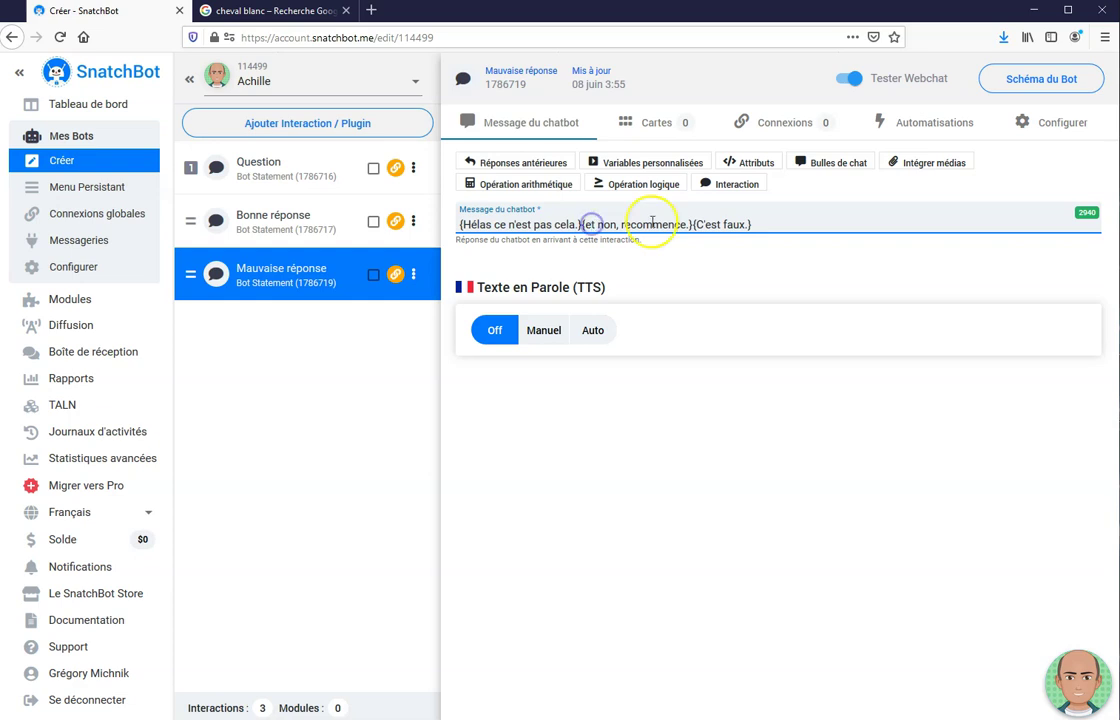
key(BackSpace)
text(E)
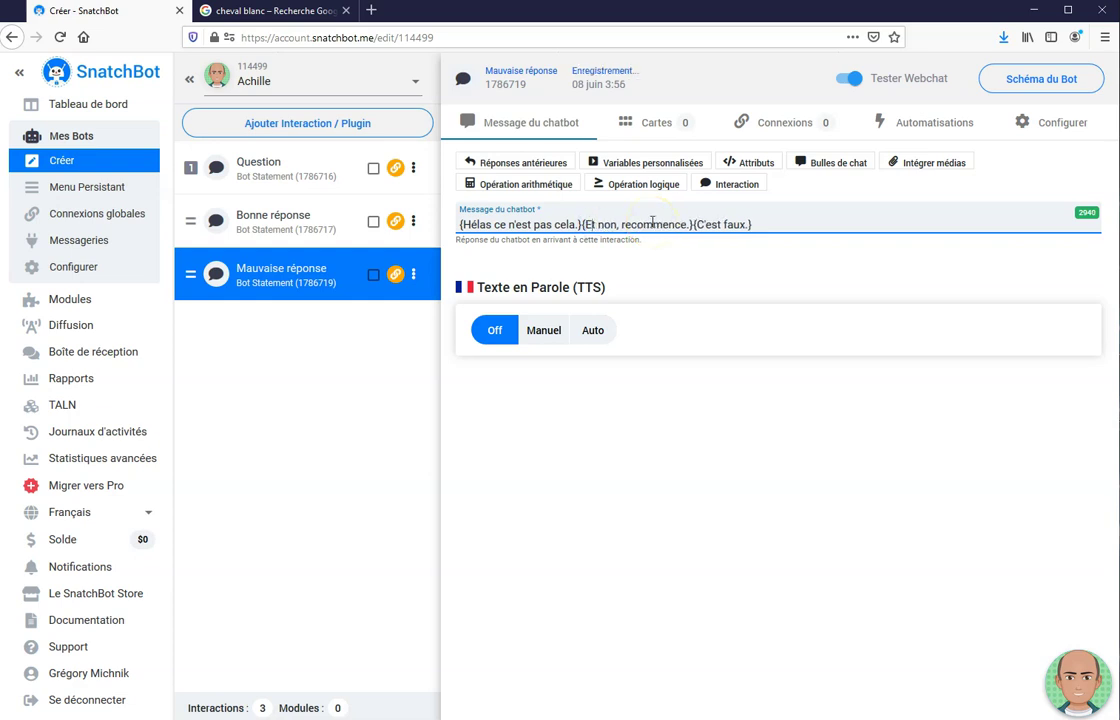
click(293, 410)
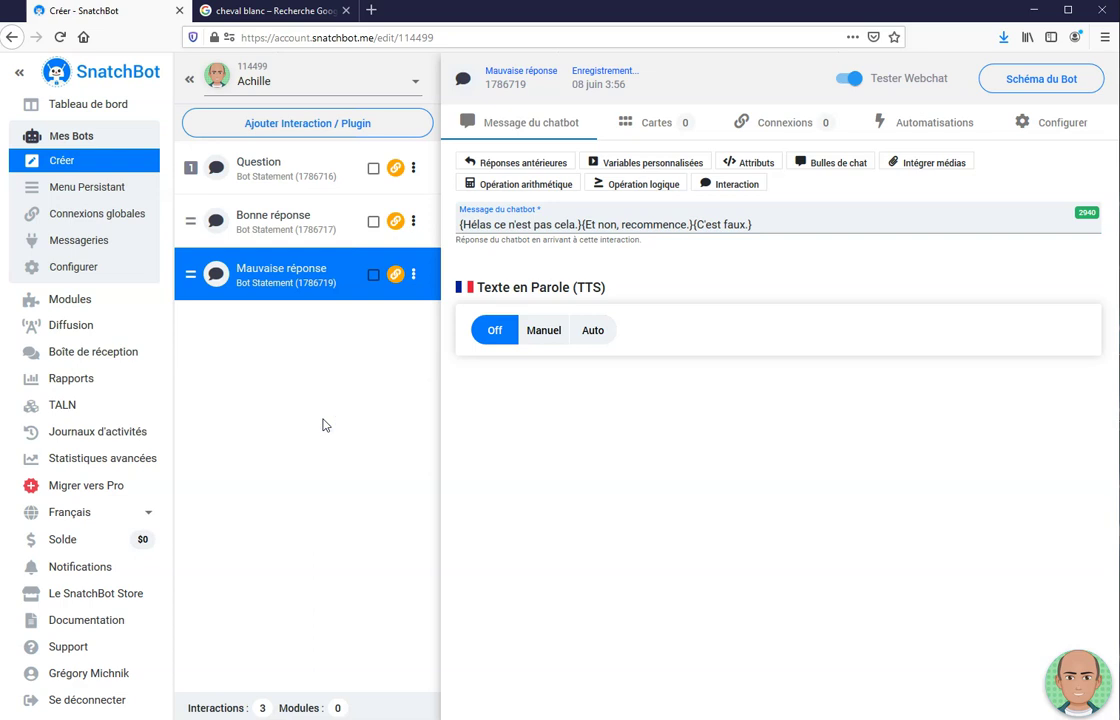
click(316, 423)
click(323, 410)
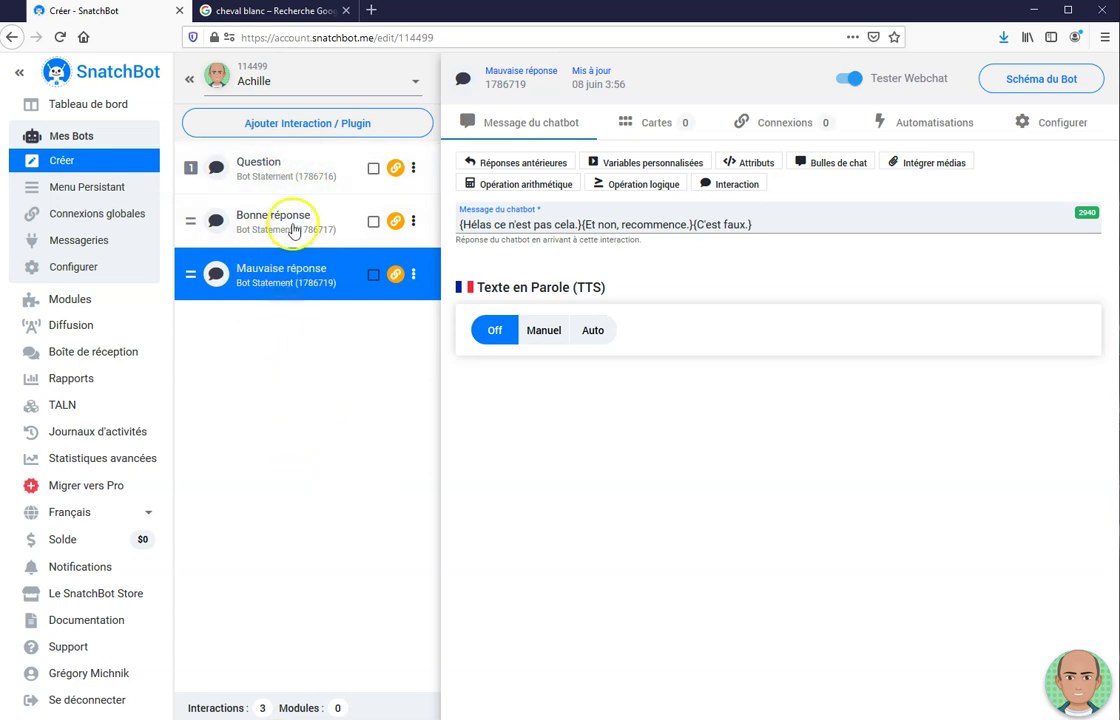
Add "Blanc" as a quick reply in the Question interaction's connections and accept adding a connection for it
click(310, 164)
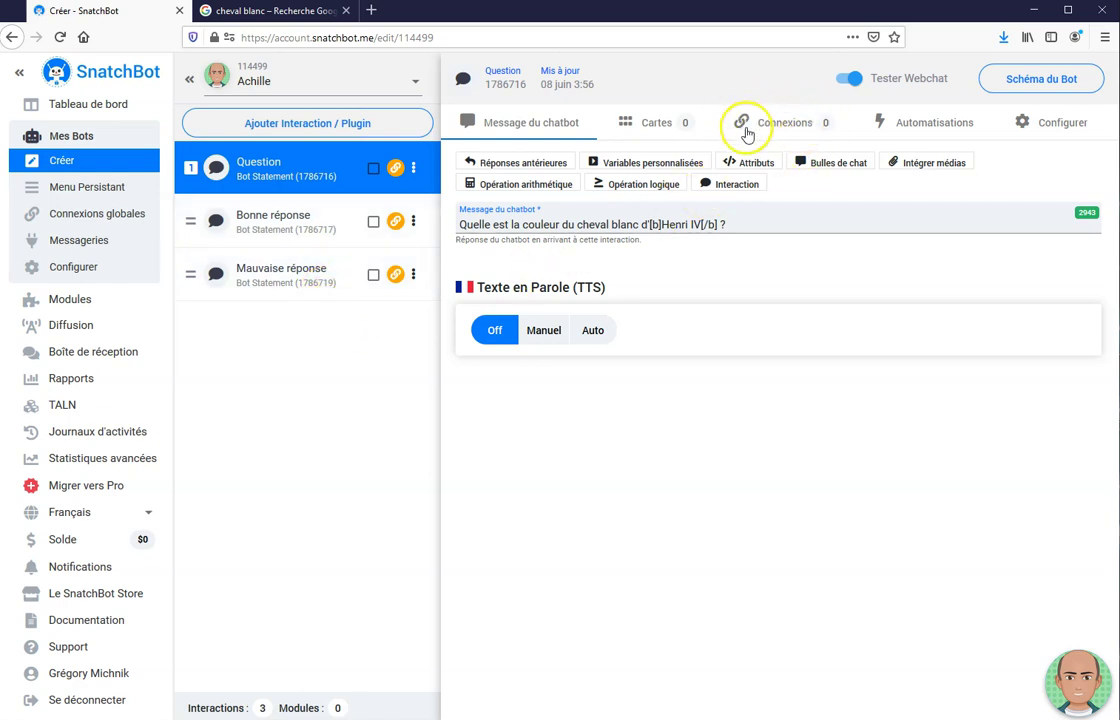
click(791, 124)
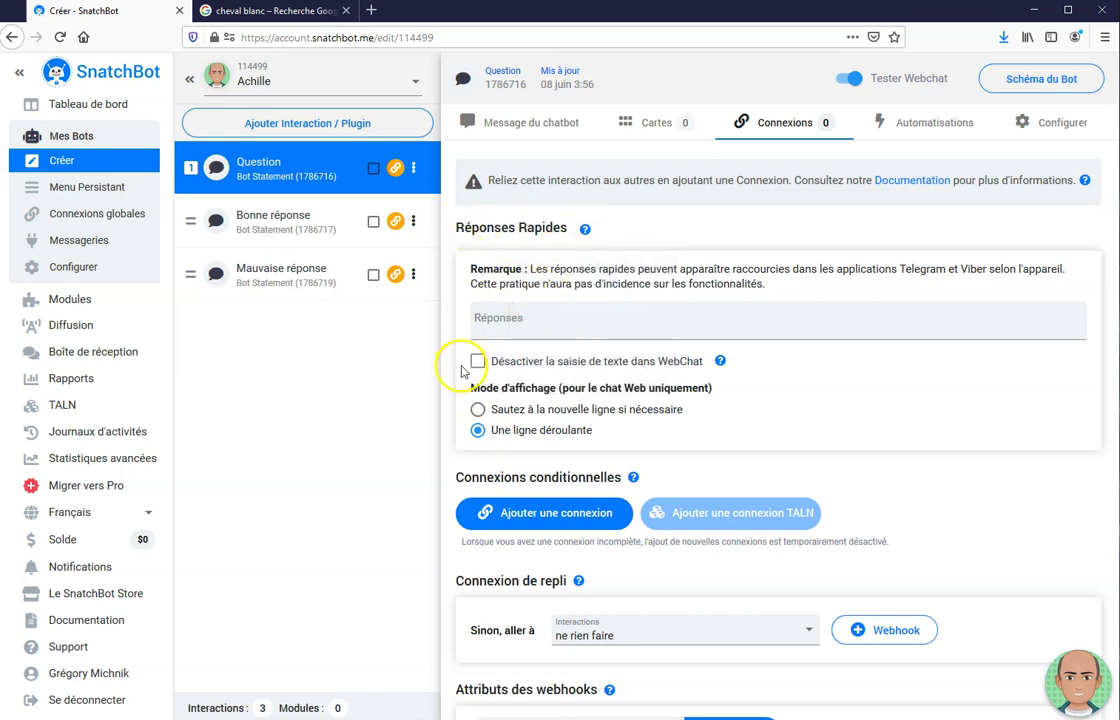
click(490, 322)
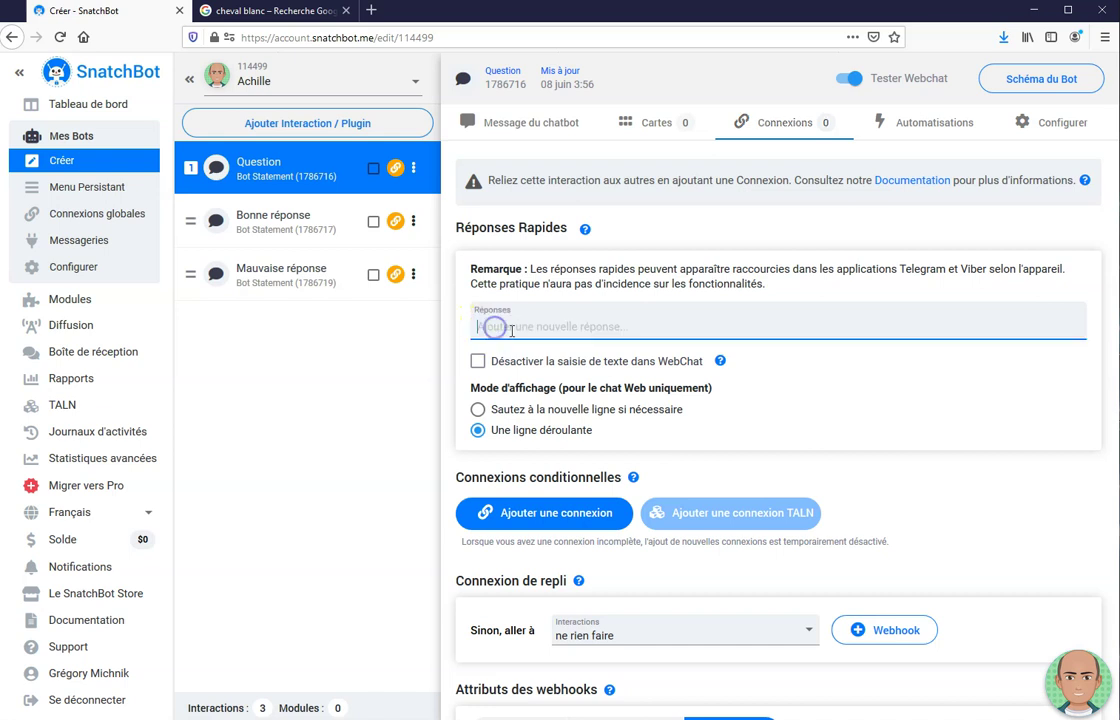
text(Bl)
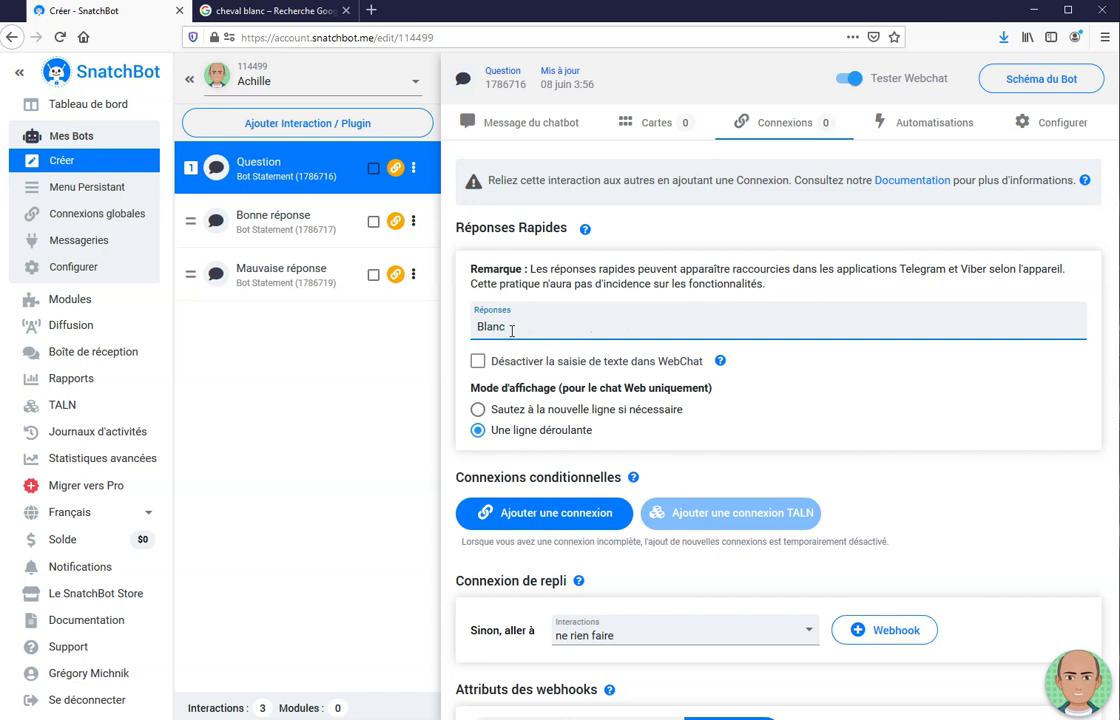
text(anc)
key(Return)
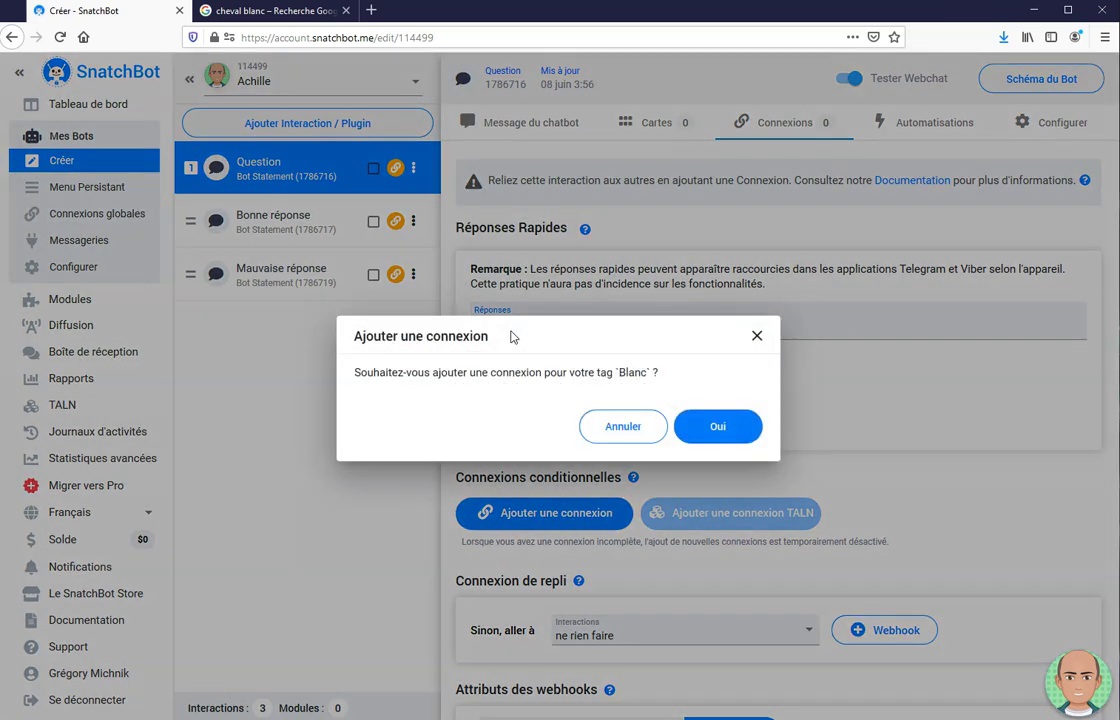
click(725, 430)
Set the "Blanc" connection to go to Bonne réponse if "Réponse à cette interaction" meets "contient (mot entier)", and add the quick reply
click(573, 290)
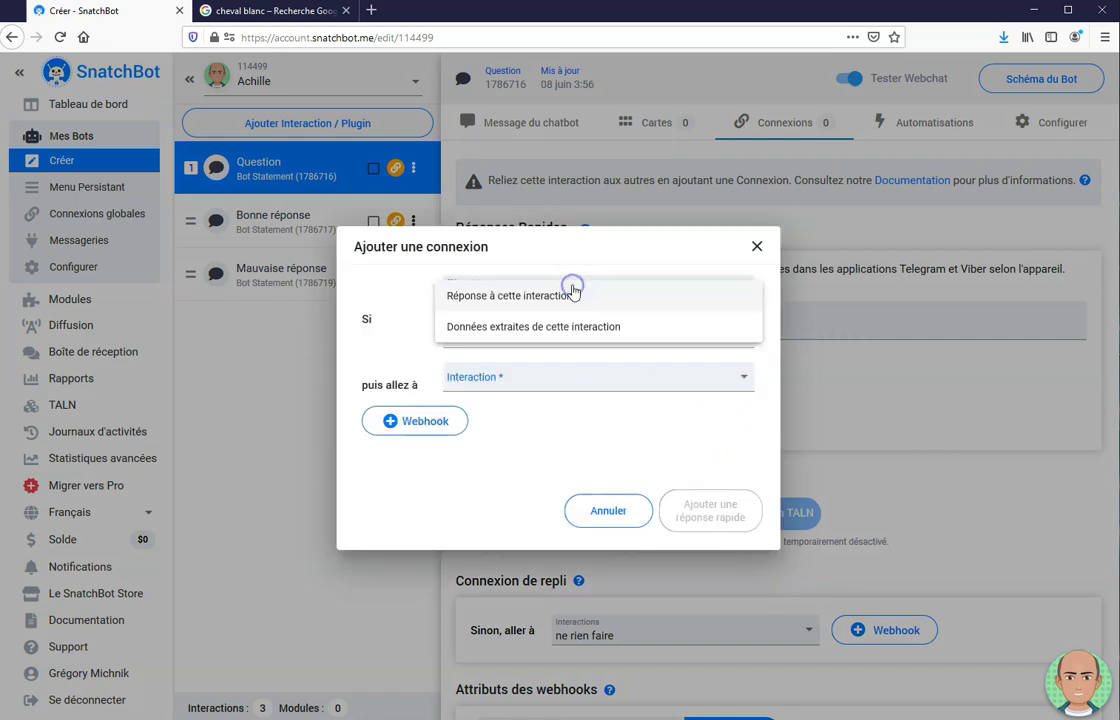
click(503, 300)
click(507, 333)
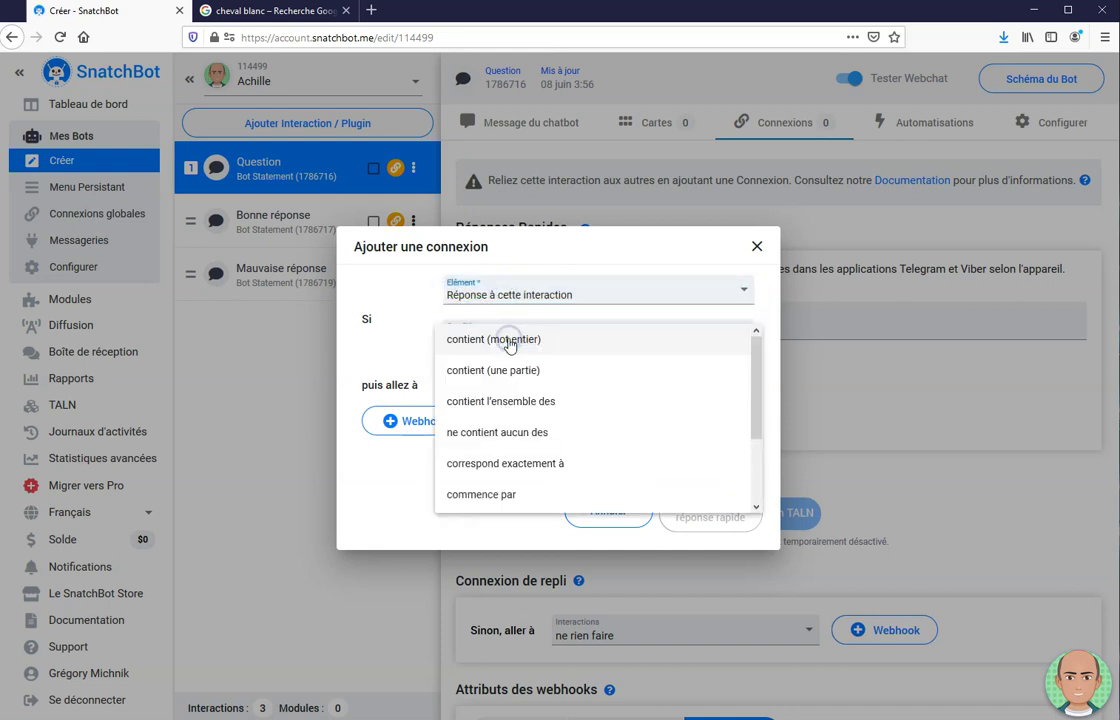
click(495, 340)
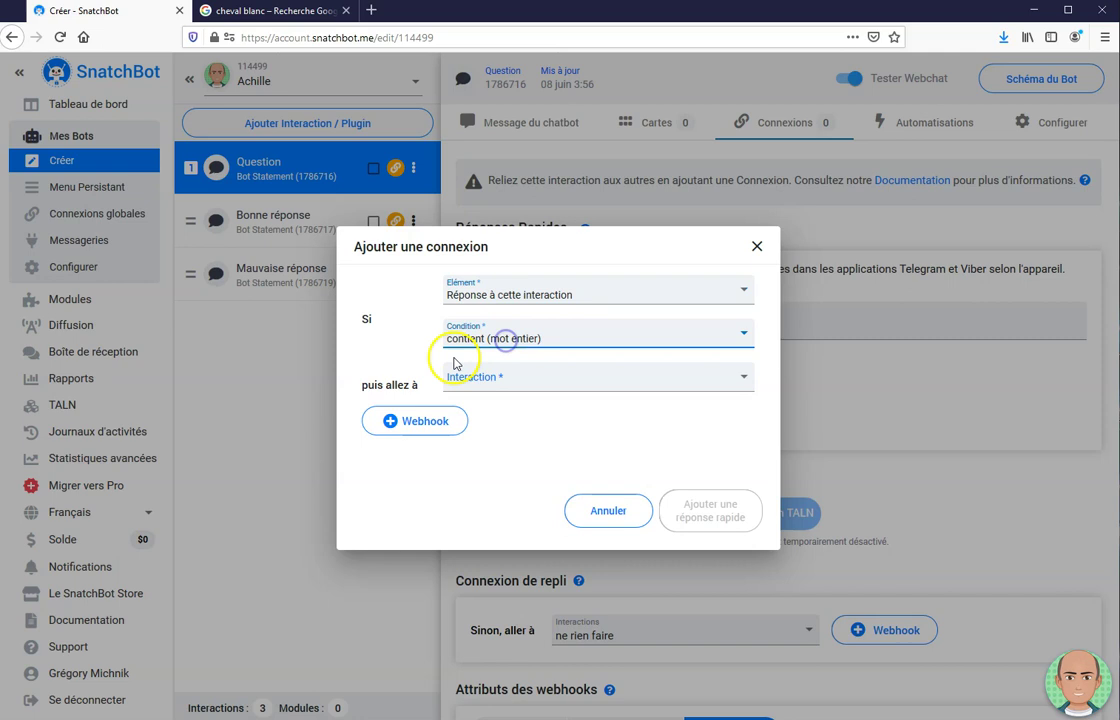
click(527, 378)
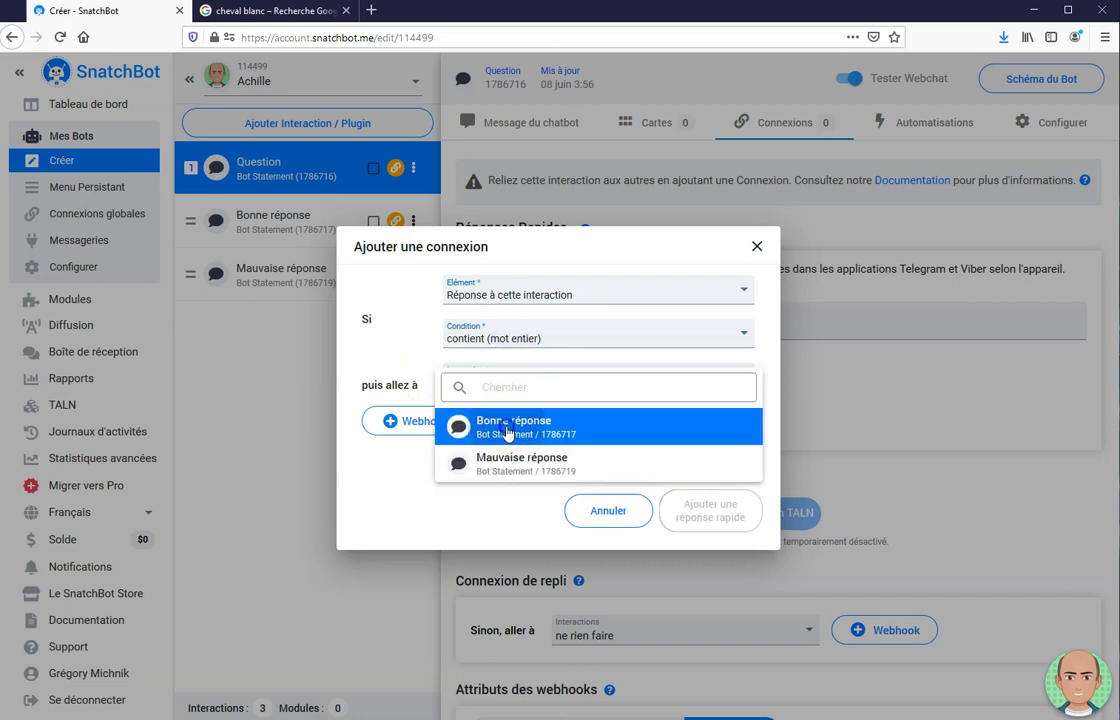
click(508, 432)
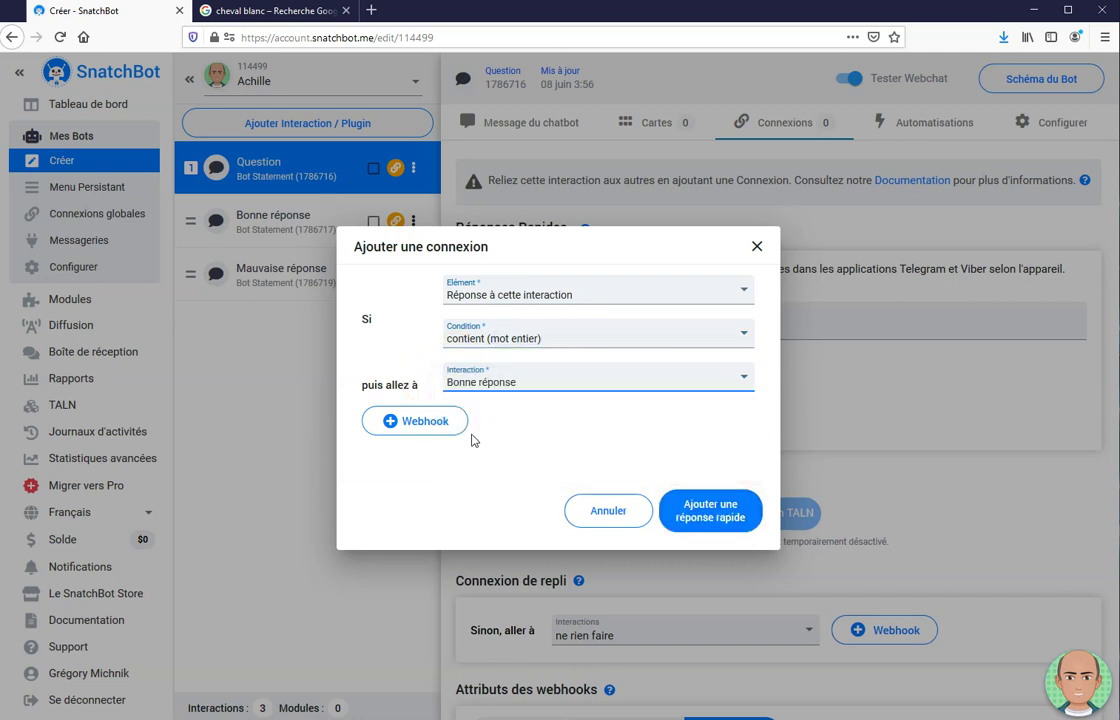
click(688, 502)
Skip the synonyms for "Blanc", add "Marron" as a quick reply in the Question interaction and accept adding a connection for it
click(605, 512)
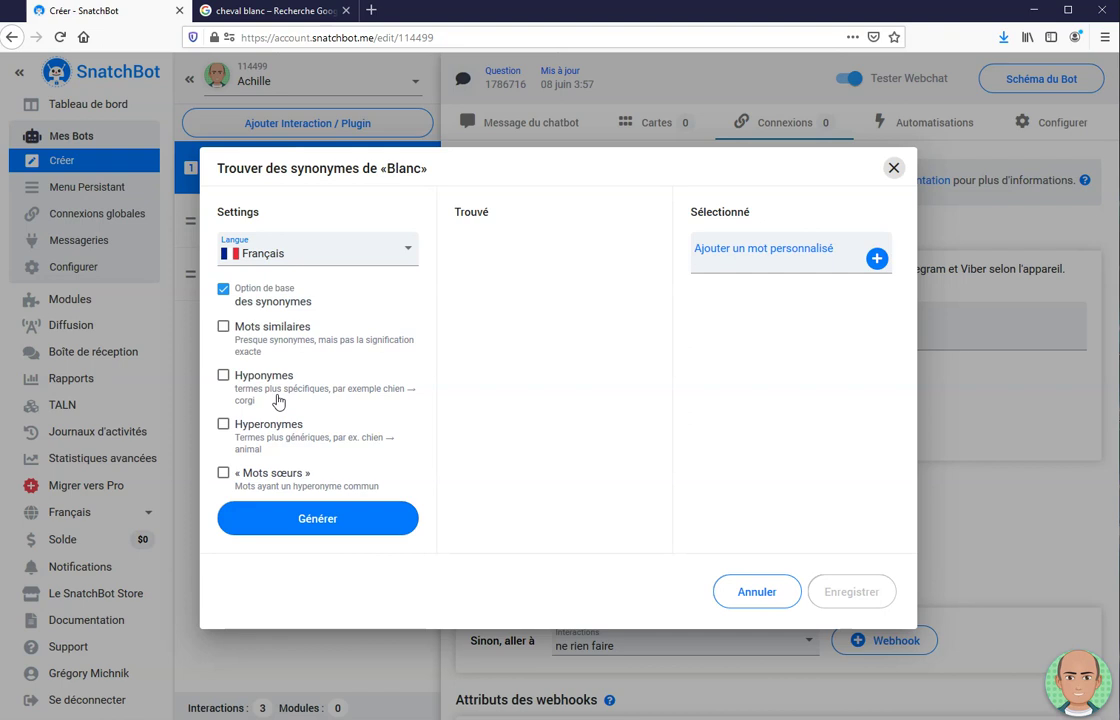
click(894, 168)
click(565, 332)
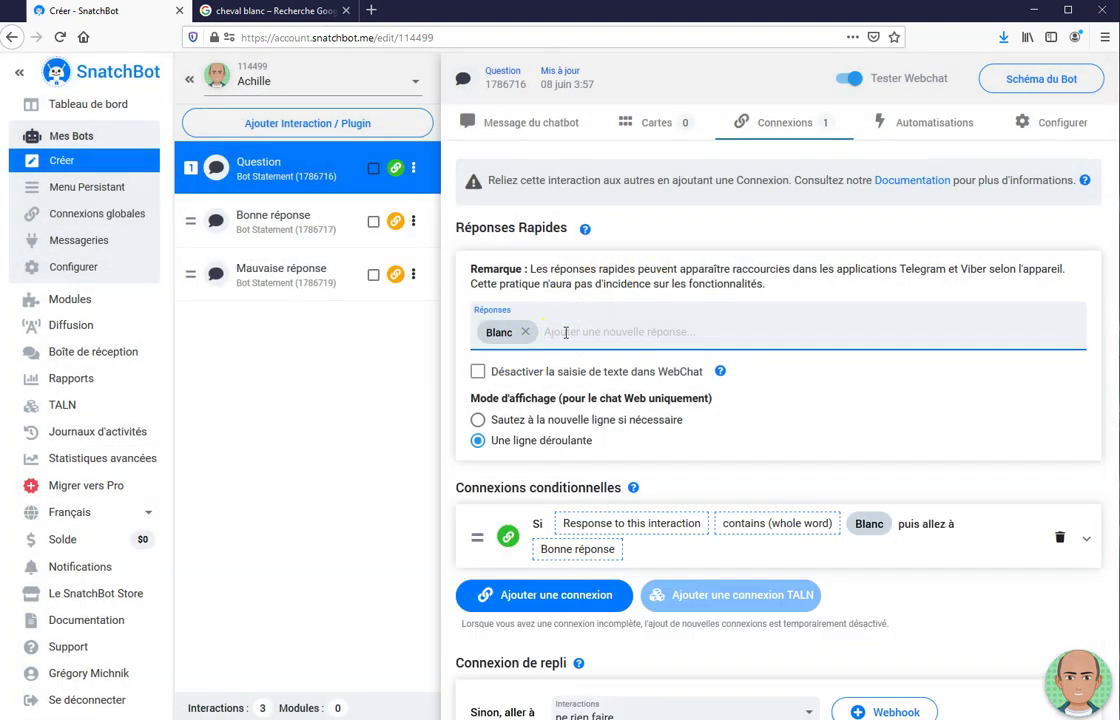
text(Ma)
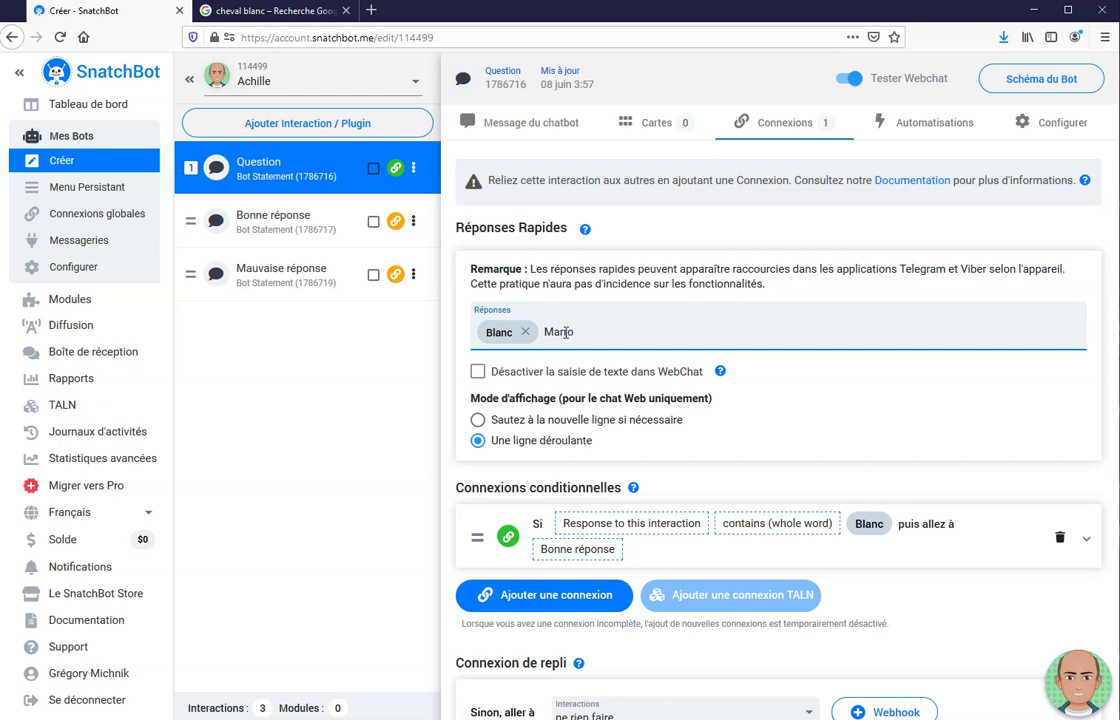
text(rron)
key(Return)
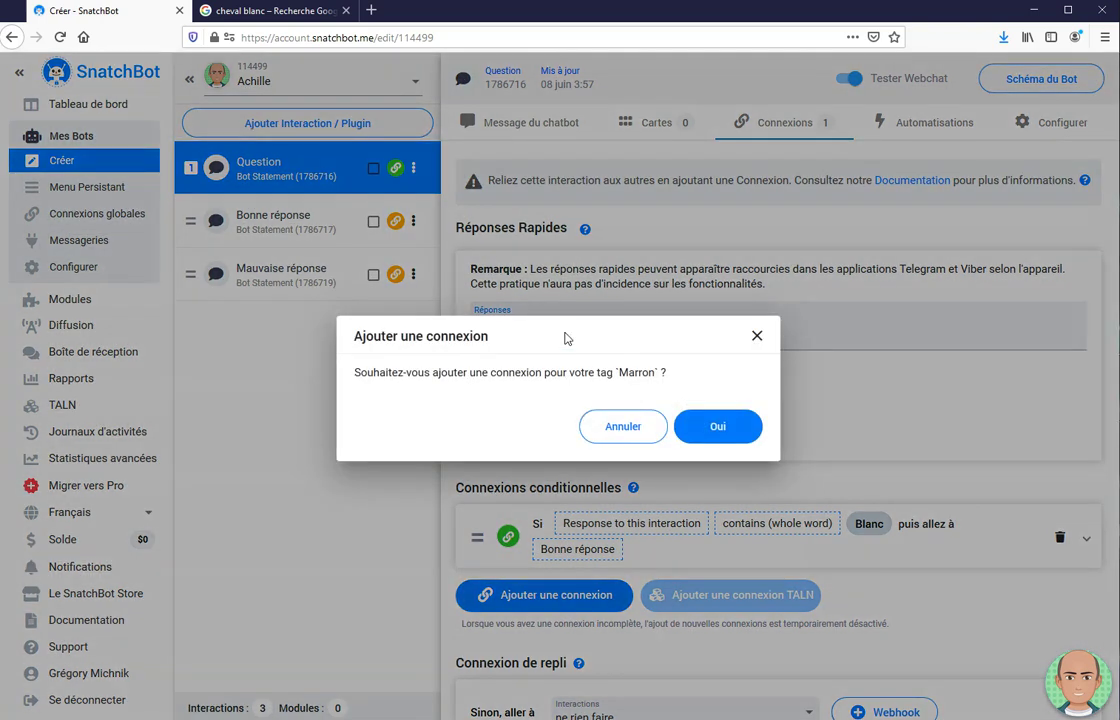
click(720, 426)
Set the "Marron" connection to go to Mauvaise réponse if "Réponse à cette interaction" meets "contient (mot entier)", and add it without synonyms
click(500, 292)
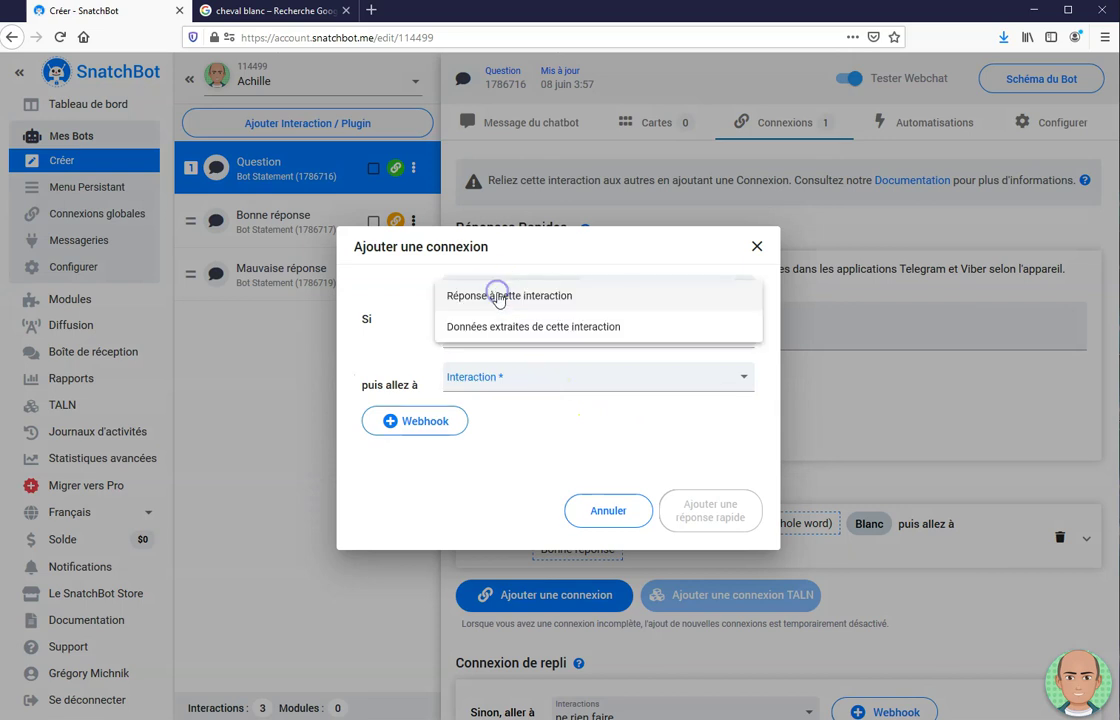
click(500, 303)
click(540, 328)
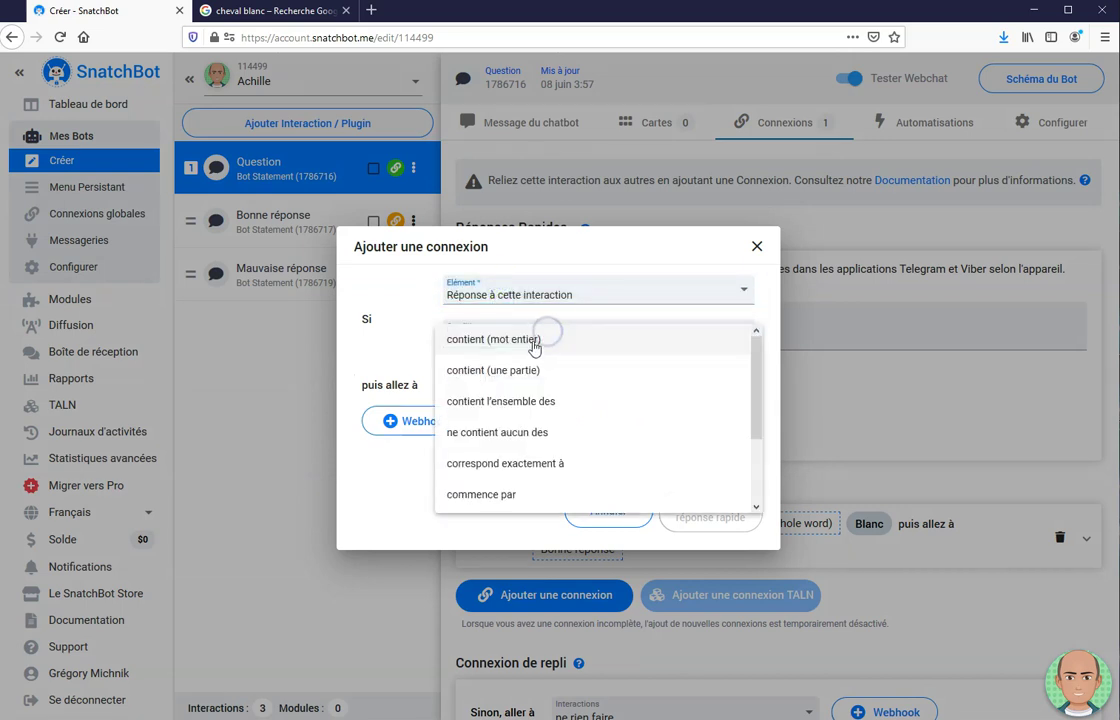
click(490, 341)
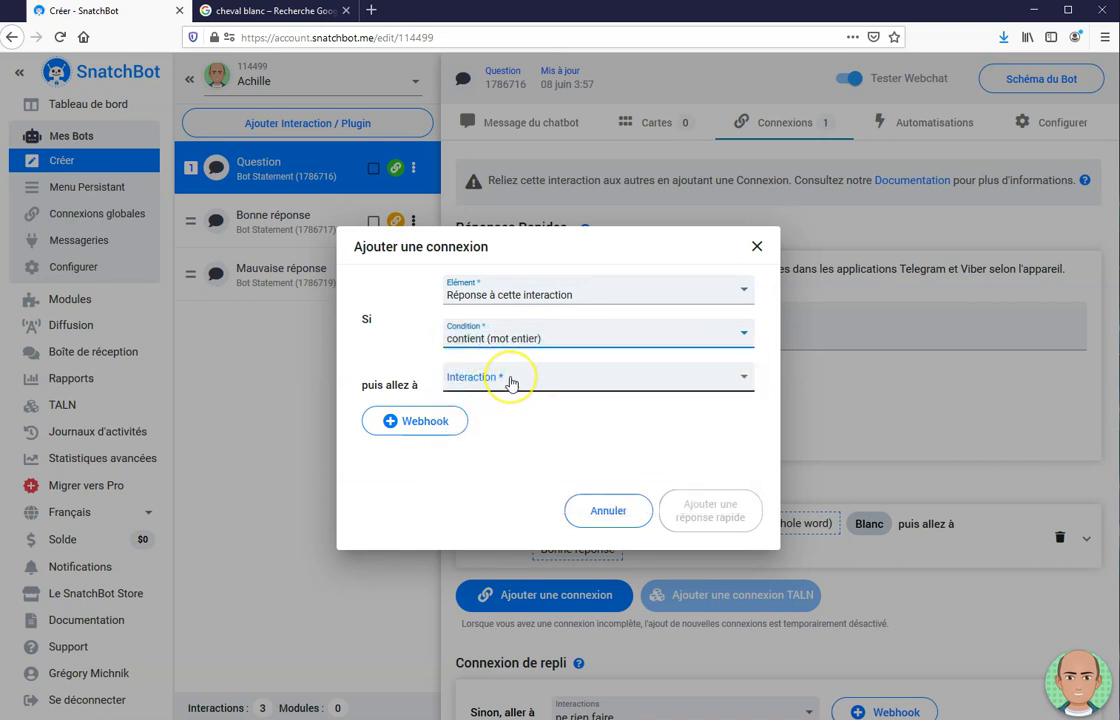
click(509, 380)
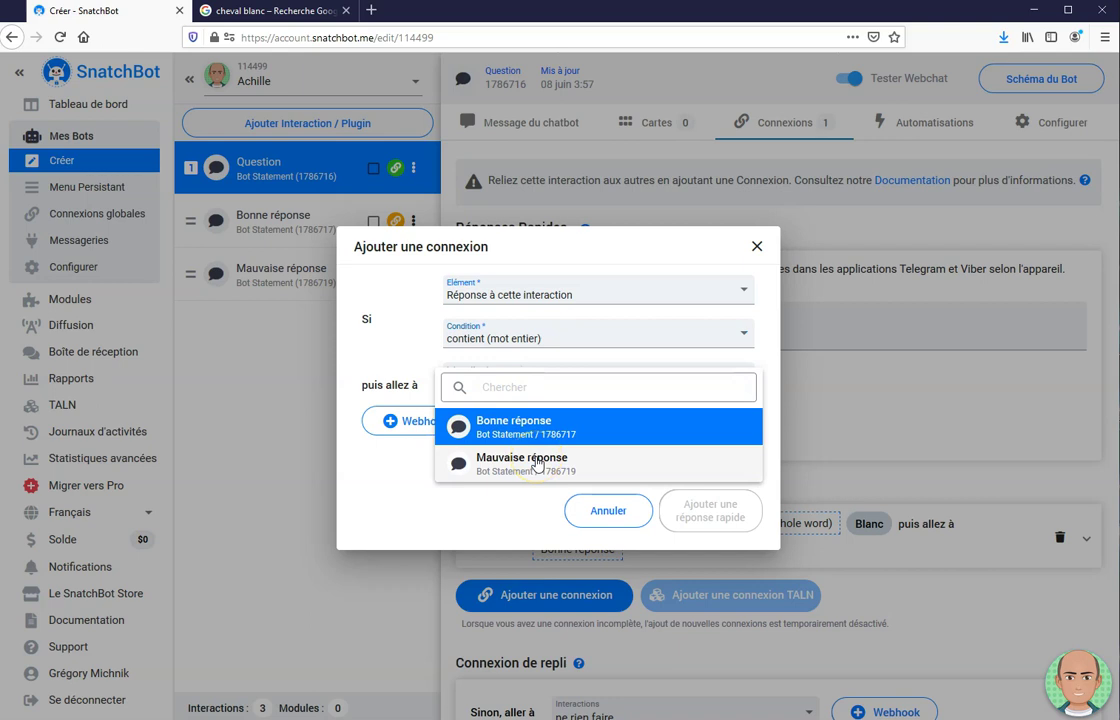
click(517, 460)
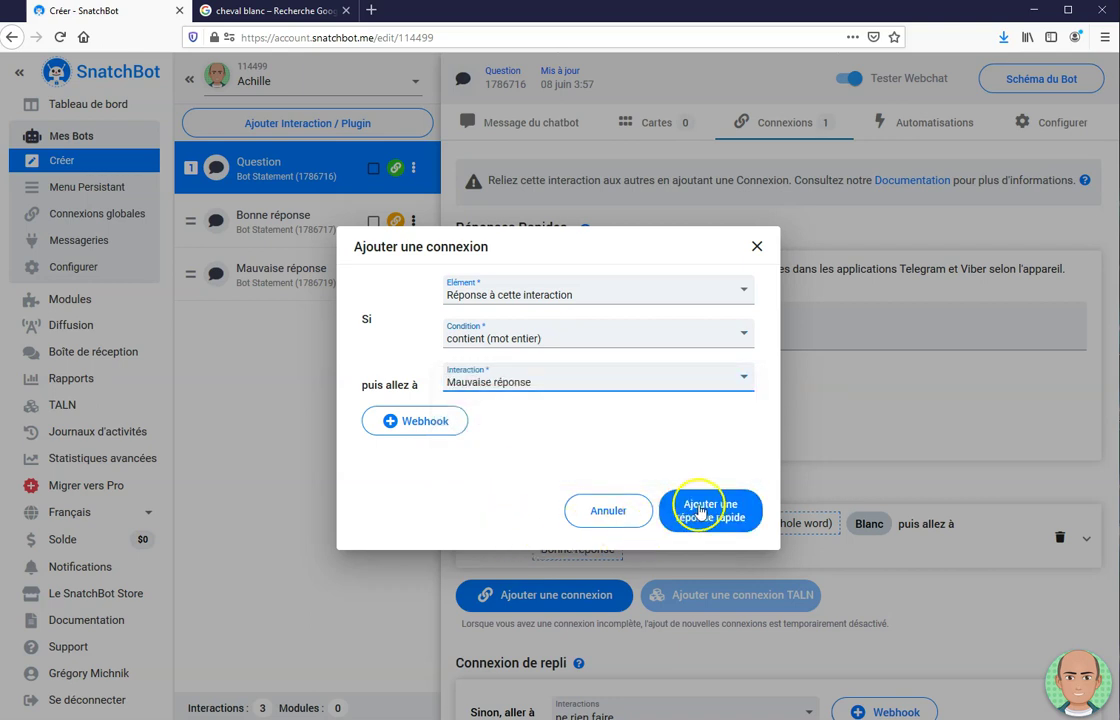
click(700, 513)
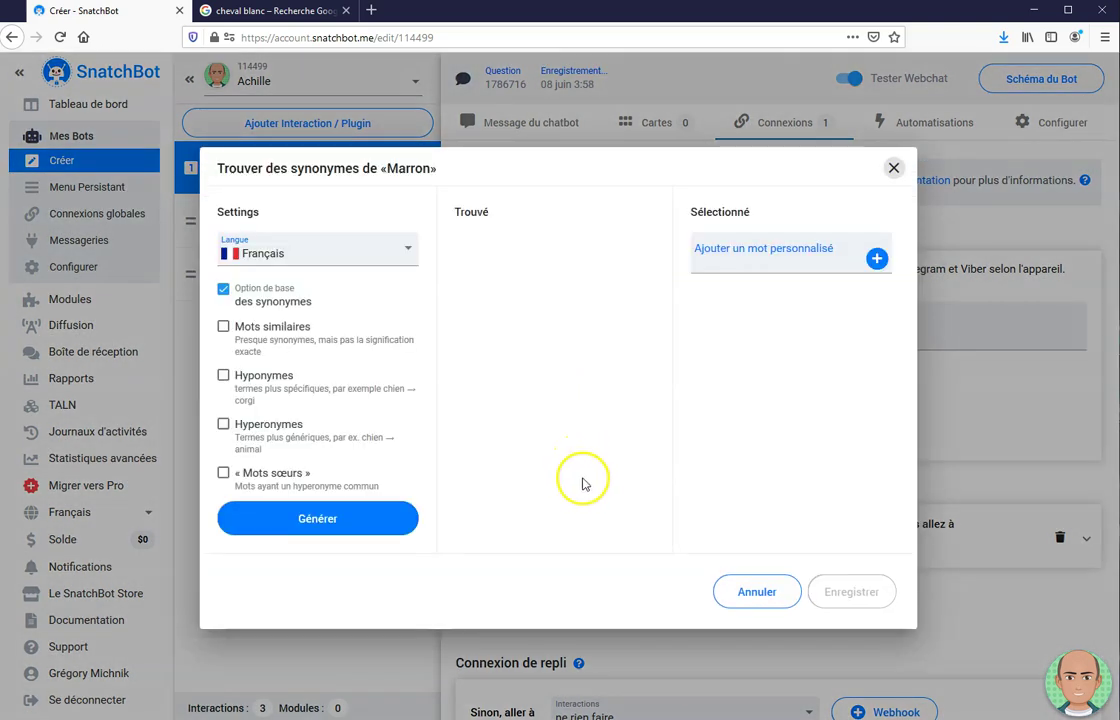
click(893, 167)
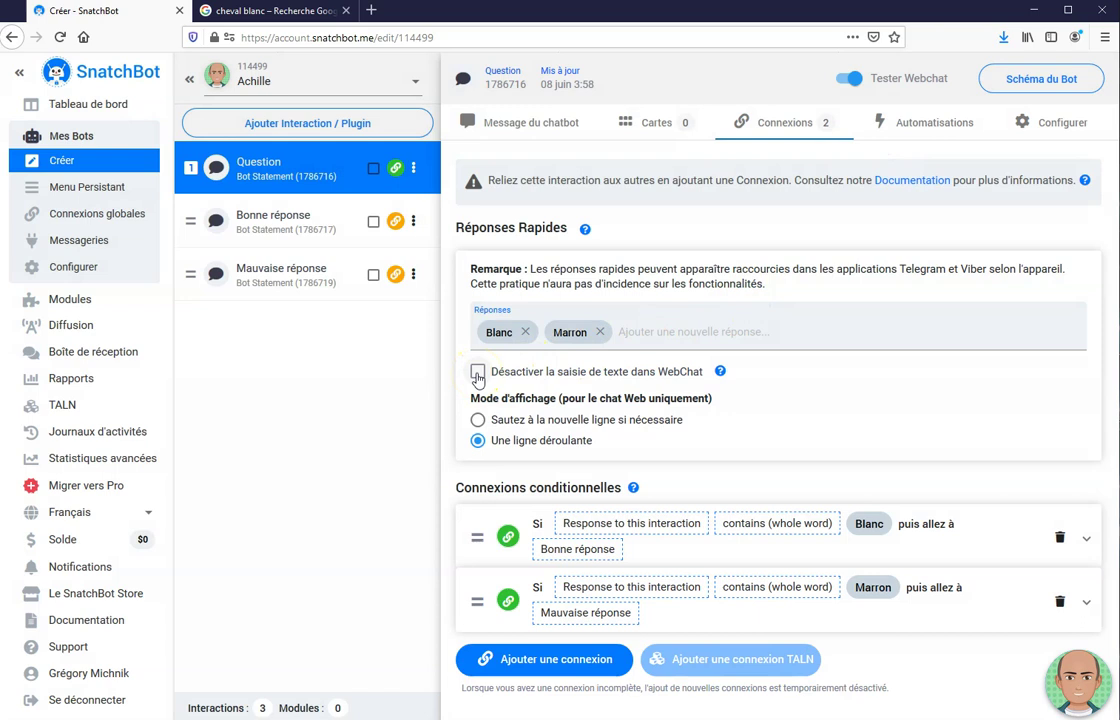
Disable text entry in the WebChat and test the "Blanc" and "Marron" quick replies, restarting the conversation before each and closing the chat at the end
click(477, 373)
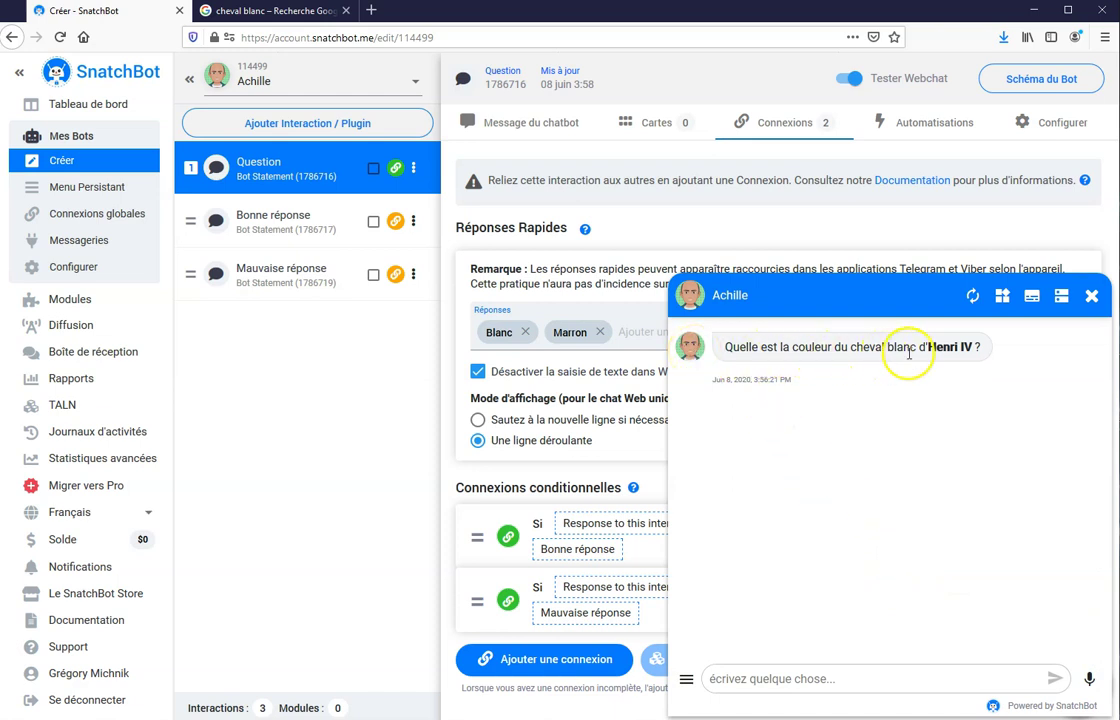
click(972, 296)
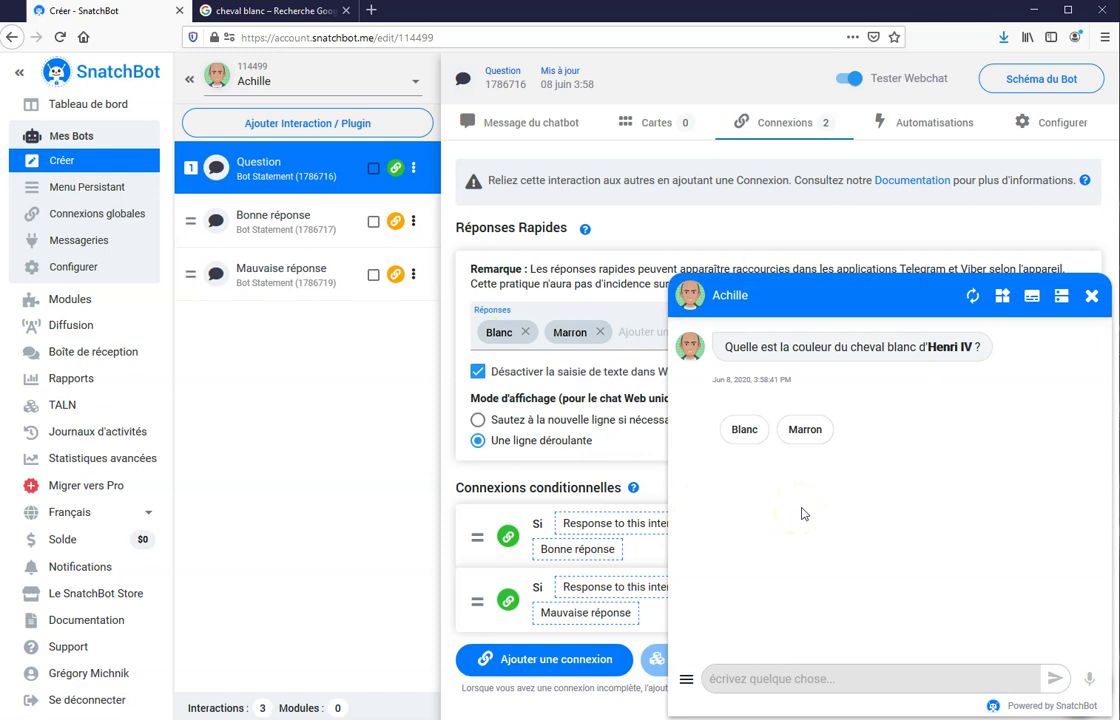
click(746, 438)
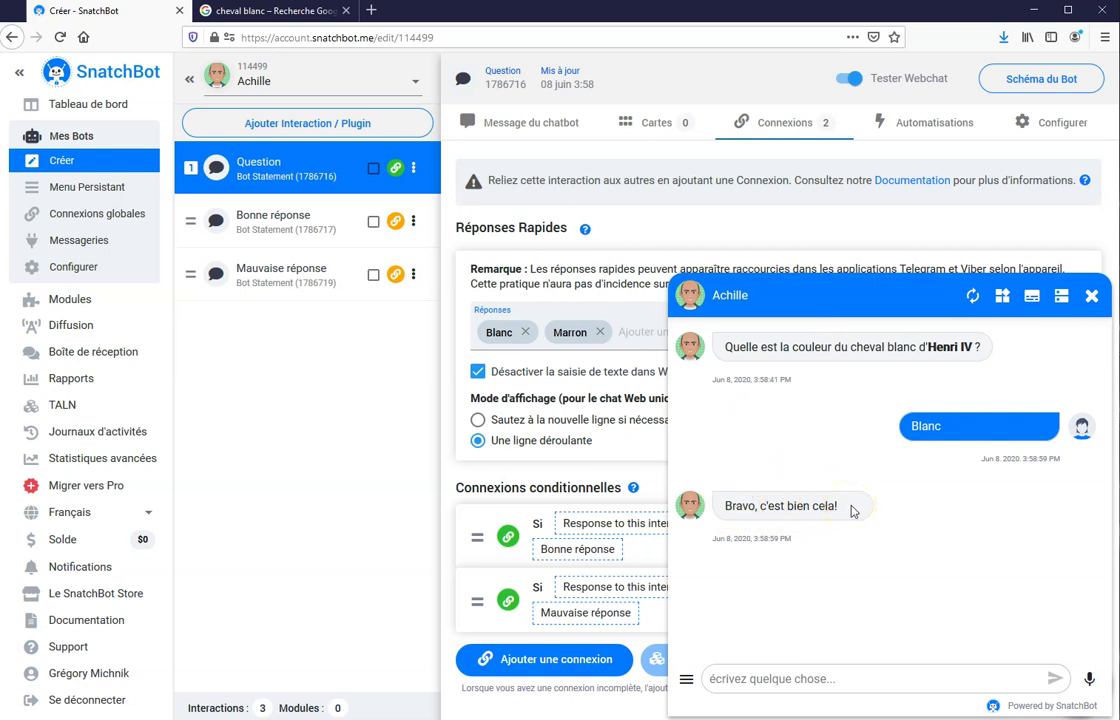
click(972, 295)
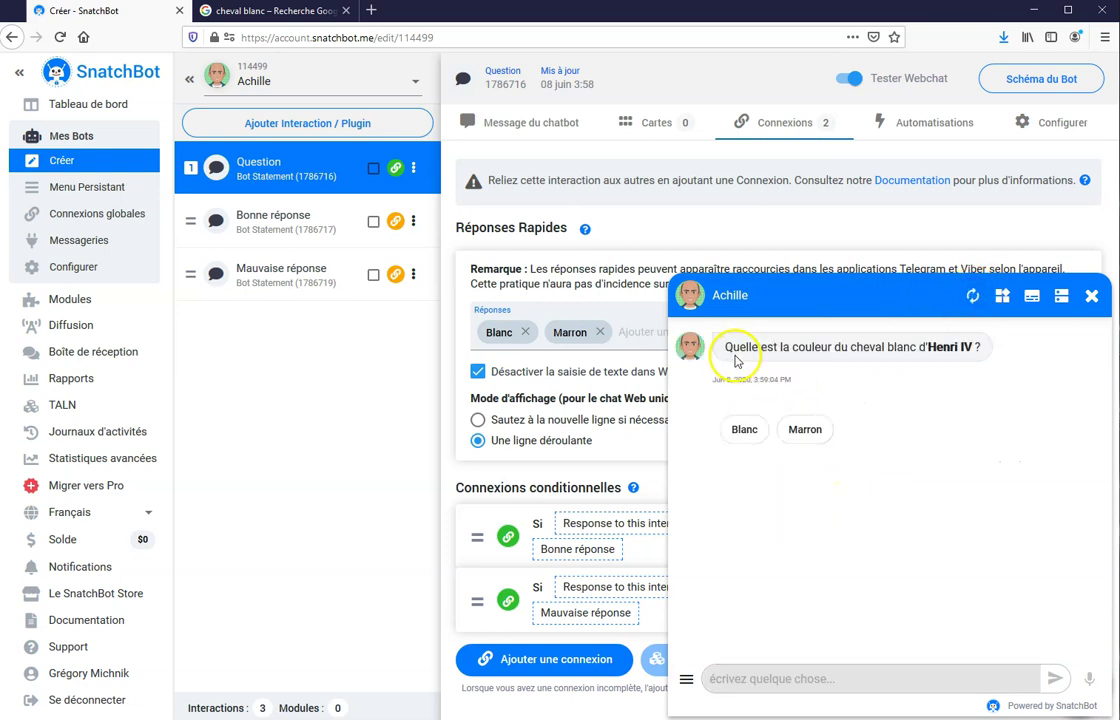
click(805, 430)
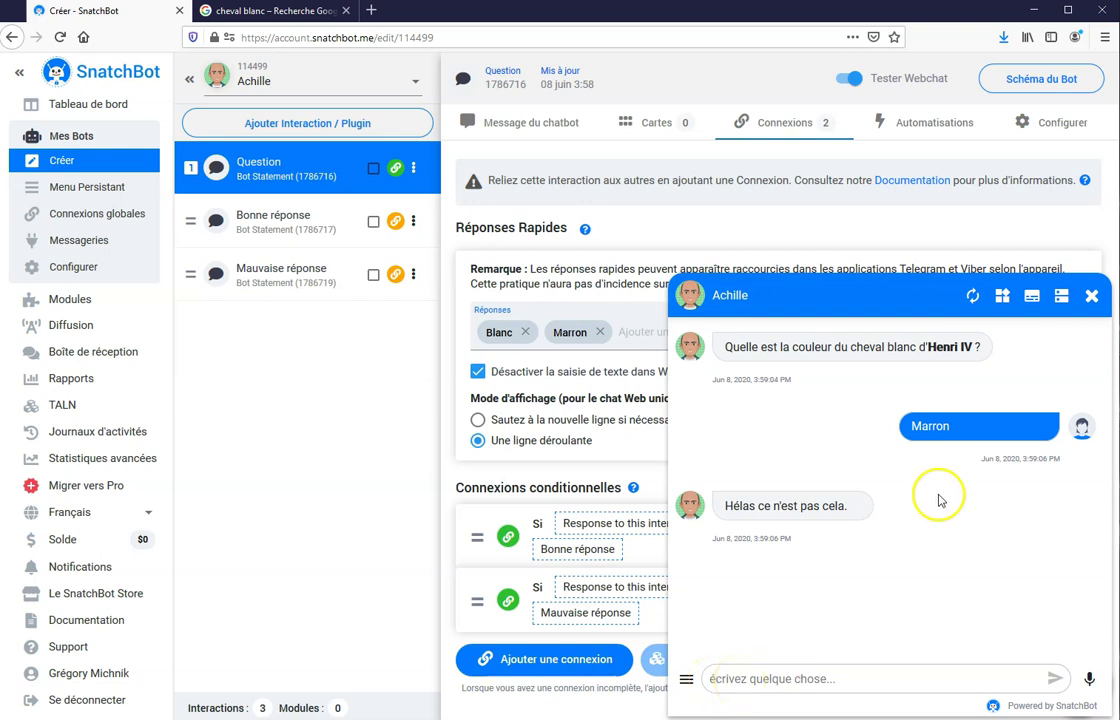
click(1091, 297)
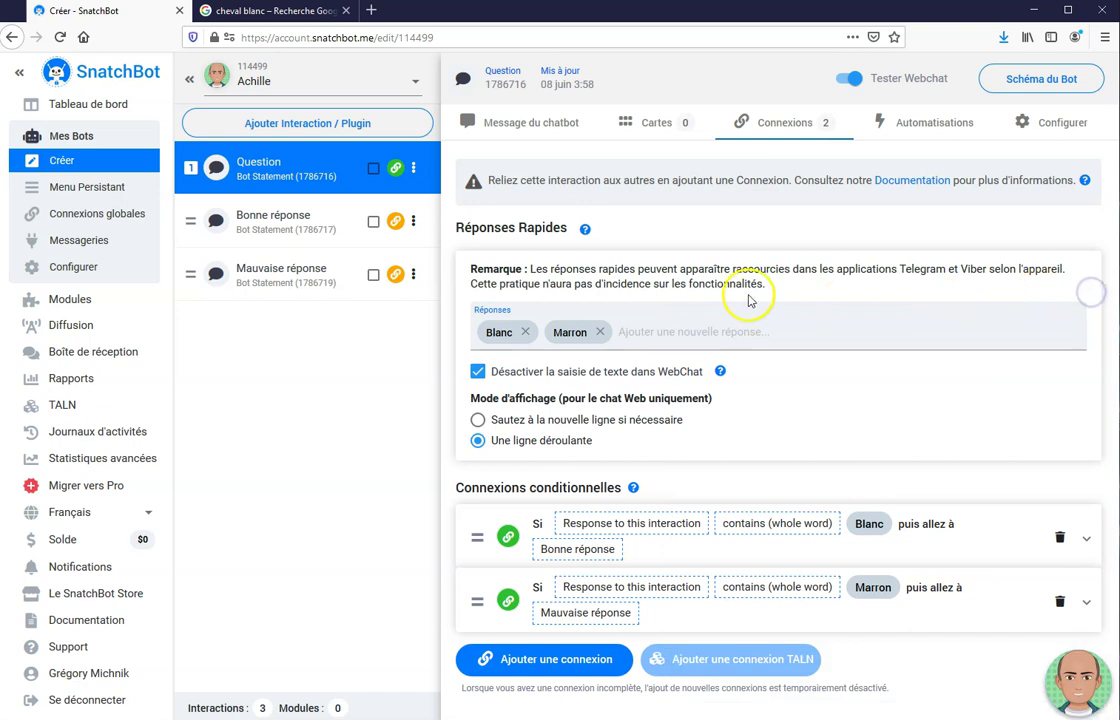
Remove the "Blanc" and "Marron" quick replies and allow text entry in the WebChat again
click(526, 333)
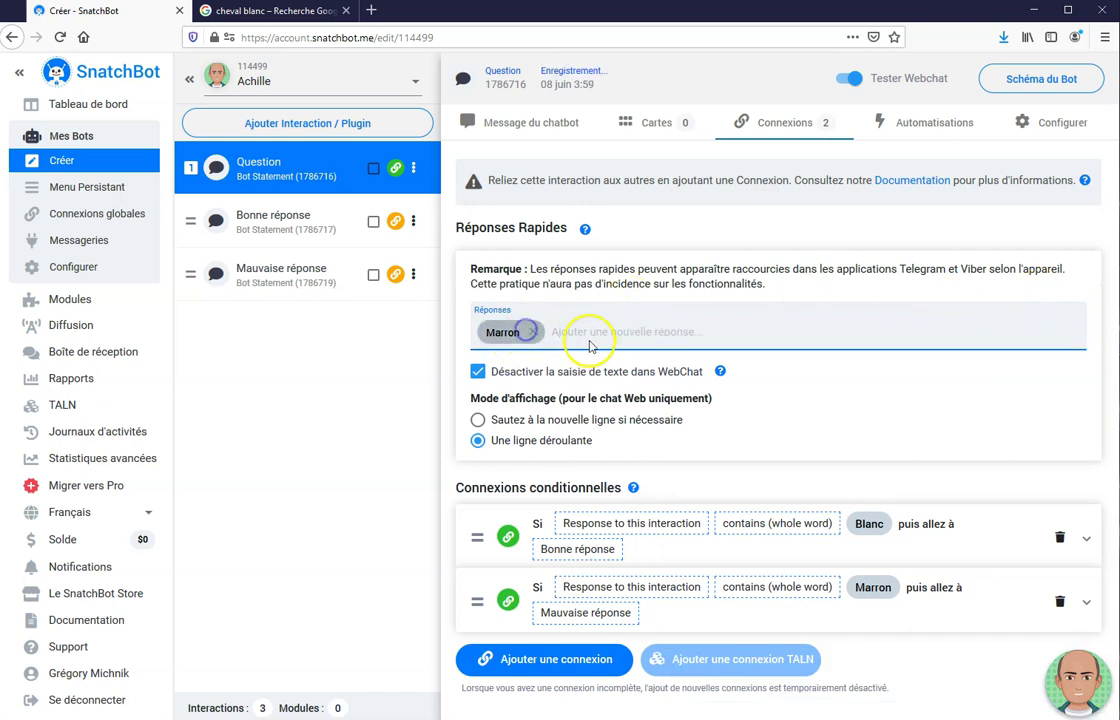
click(536, 333)
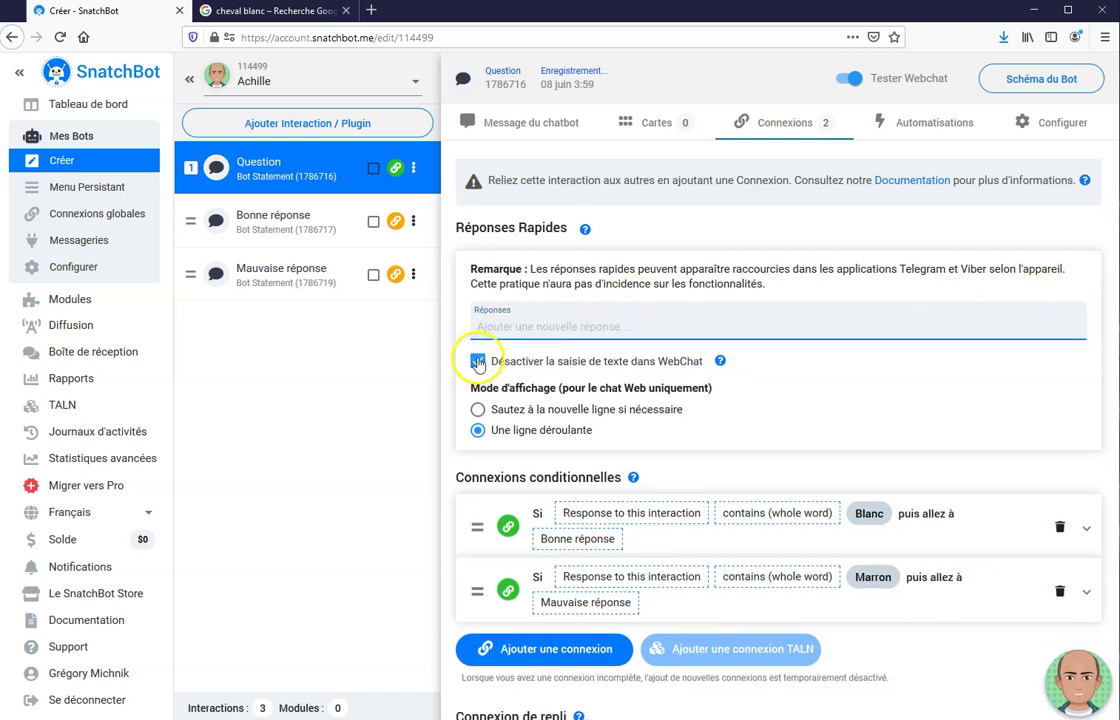
click(470, 364)
Delete the "Blanc" and "Marron" conditional connections from the Question interaction
click(1059, 527)
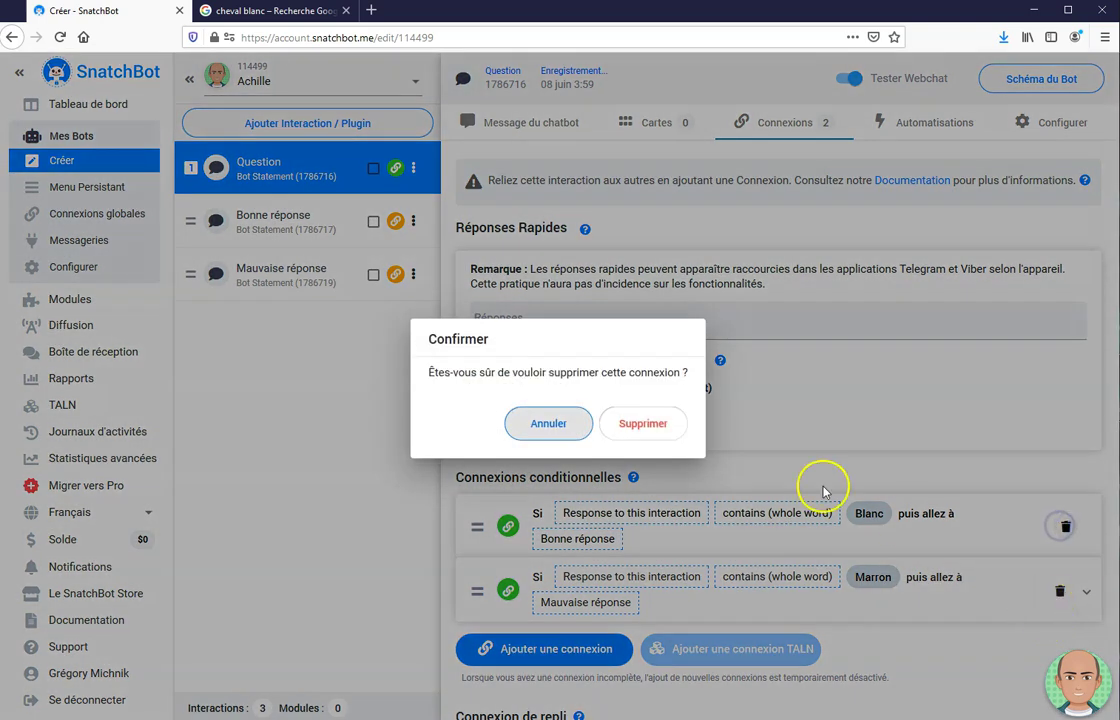
click(645, 421)
click(1065, 527)
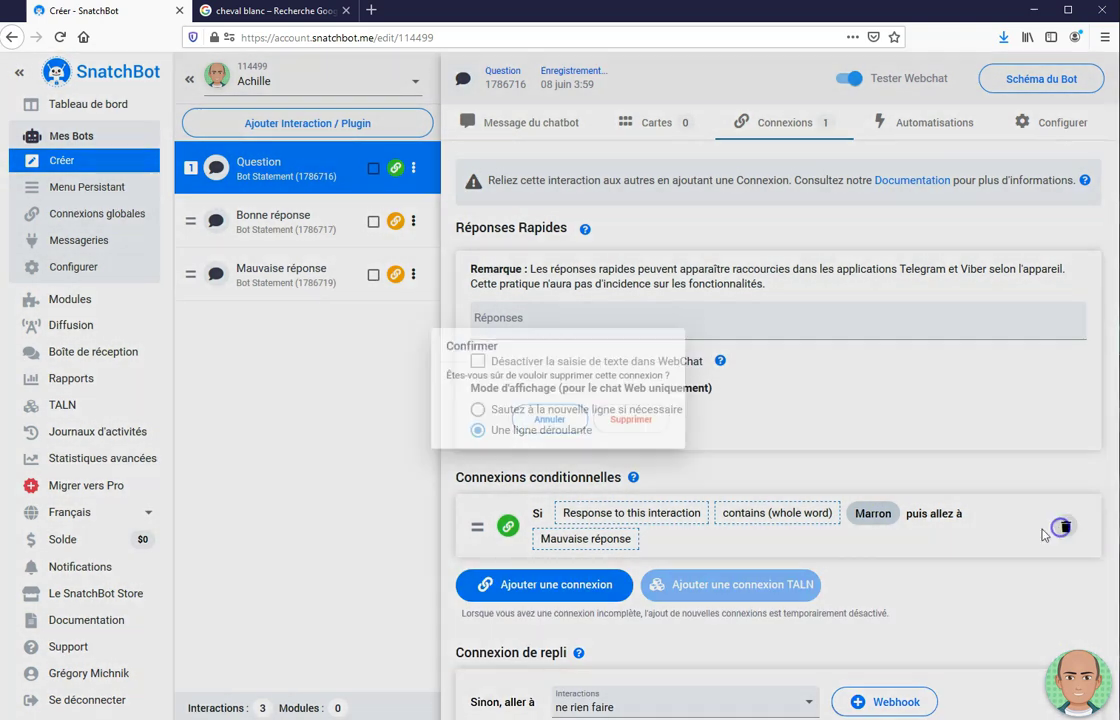
click(643, 423)
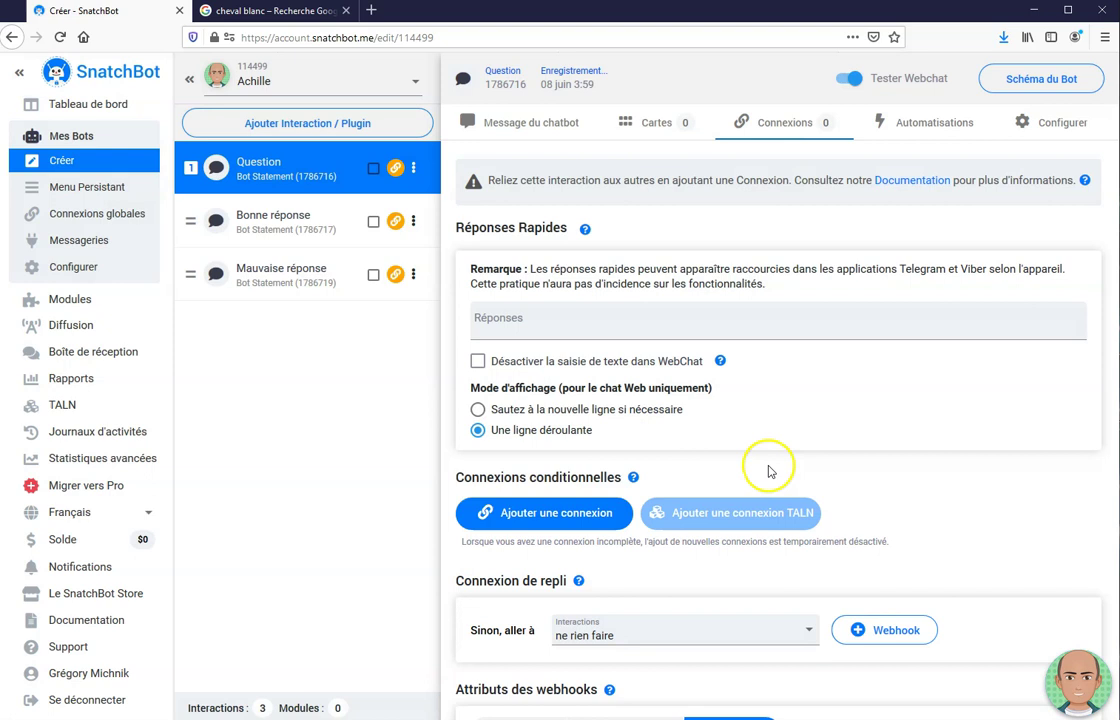
Add a conditional connection on "Réponse à cette interaction" with the condition "contient (mot entier)" and the keyword "blanc"
scroll(501, 346, down, 1)
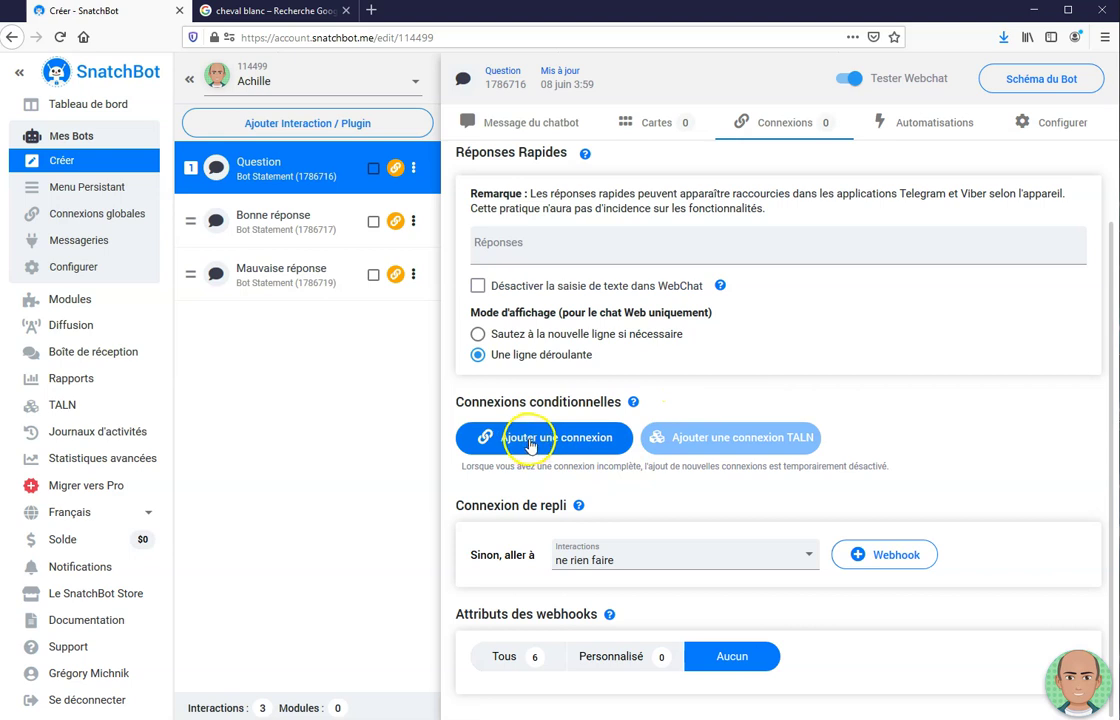
click(563, 440)
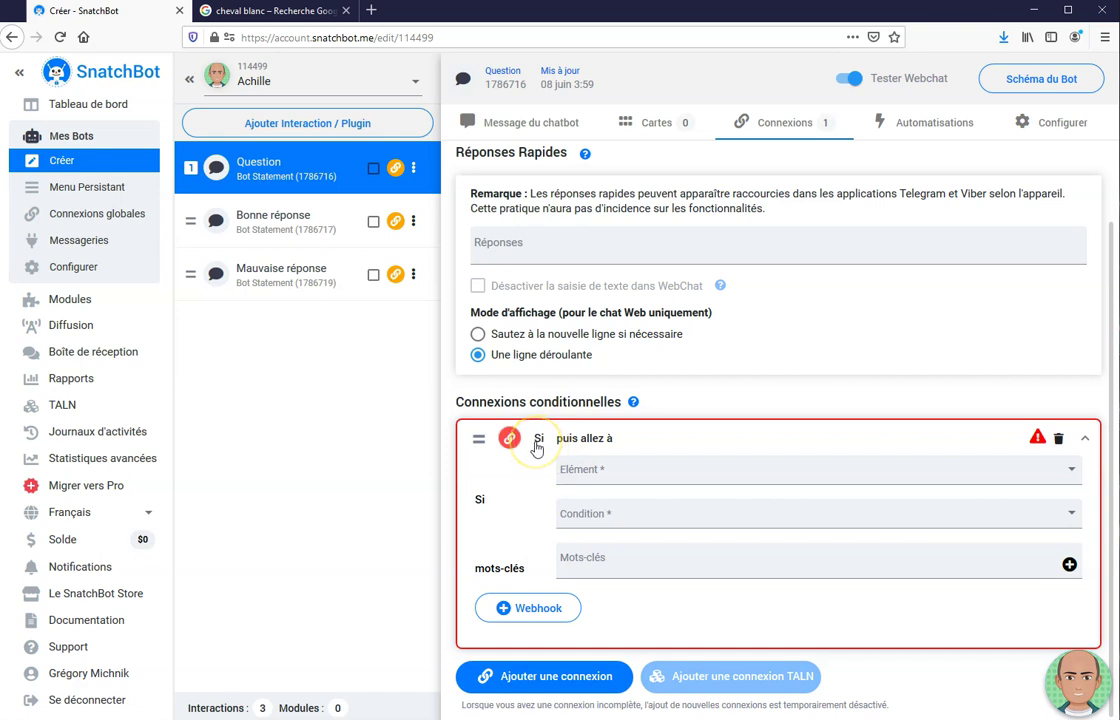
click(694, 478)
click(585, 476)
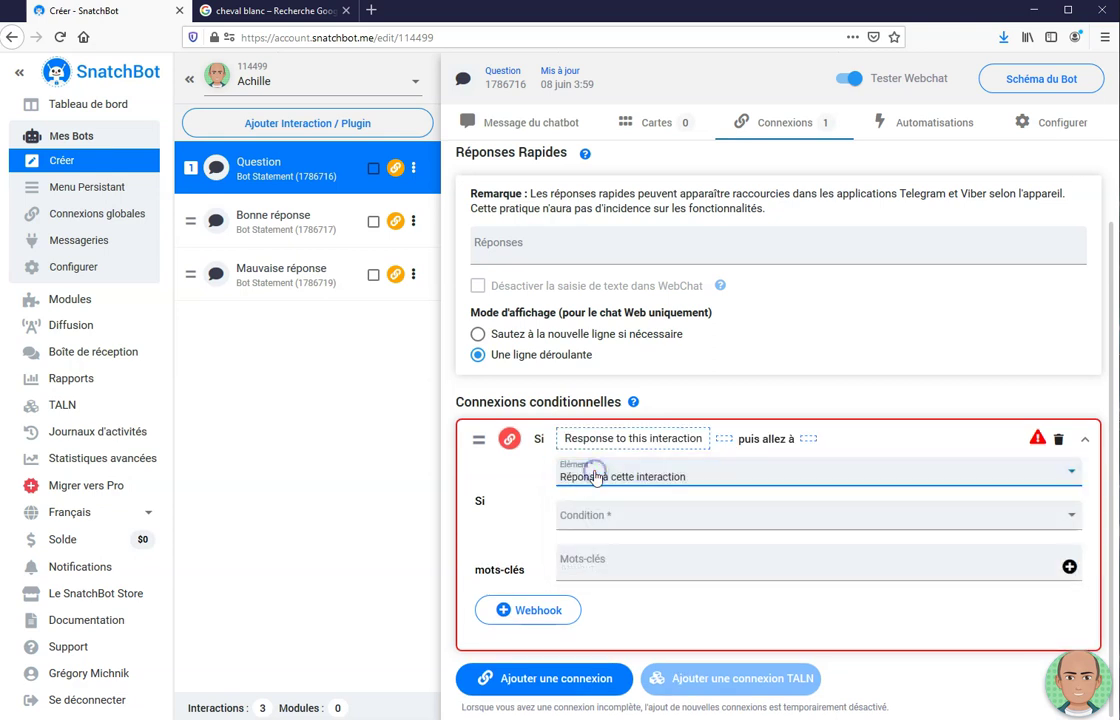
click(634, 515)
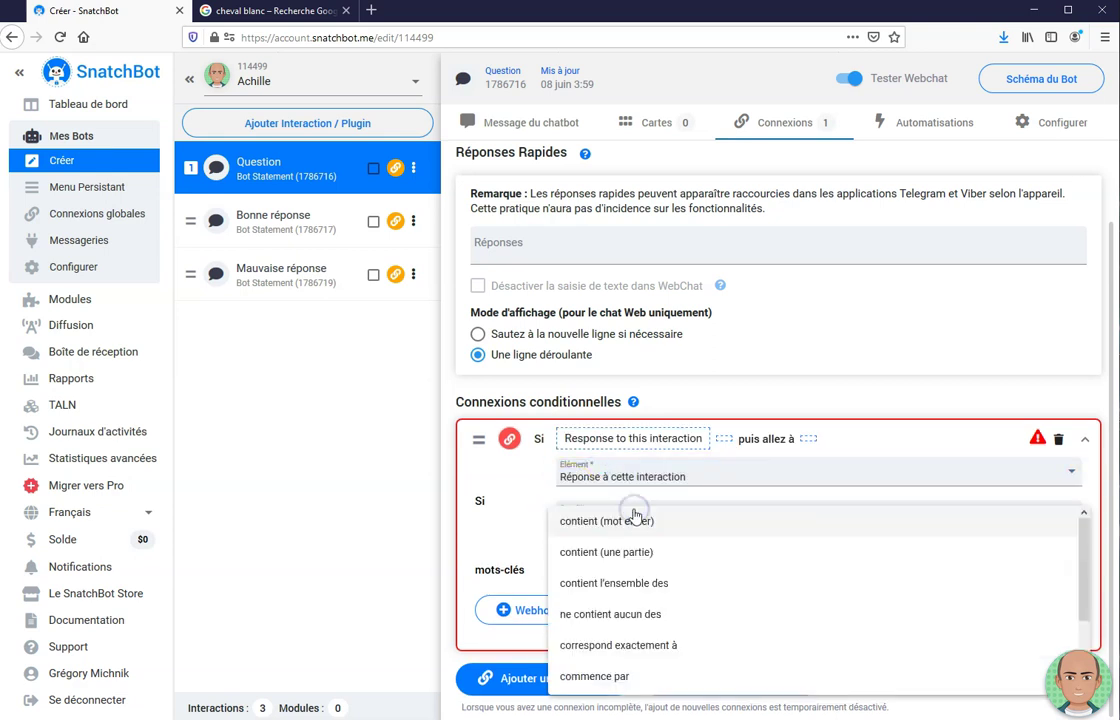
click(597, 523)
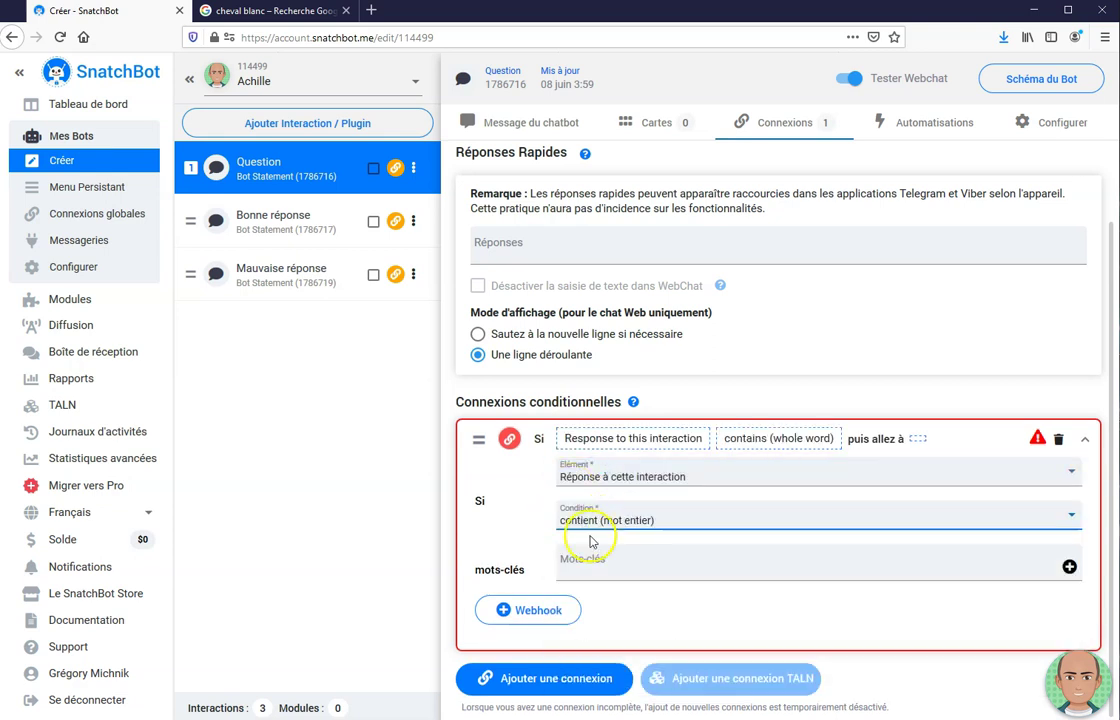
click(607, 567)
text(blanc)
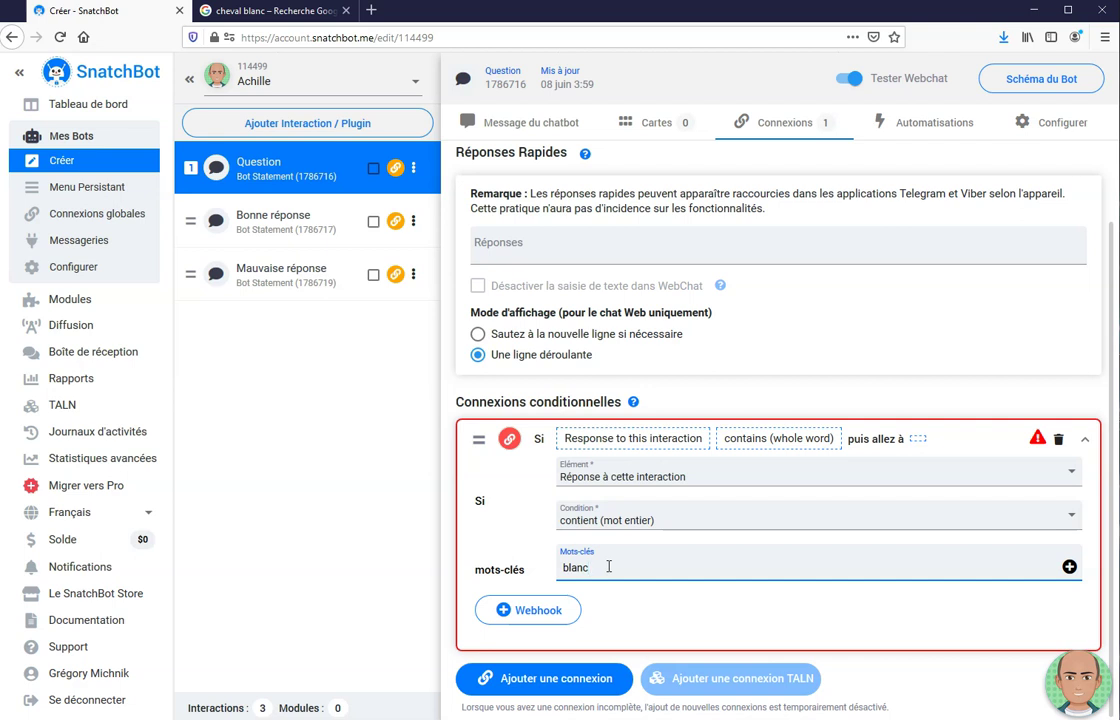
key(Return)
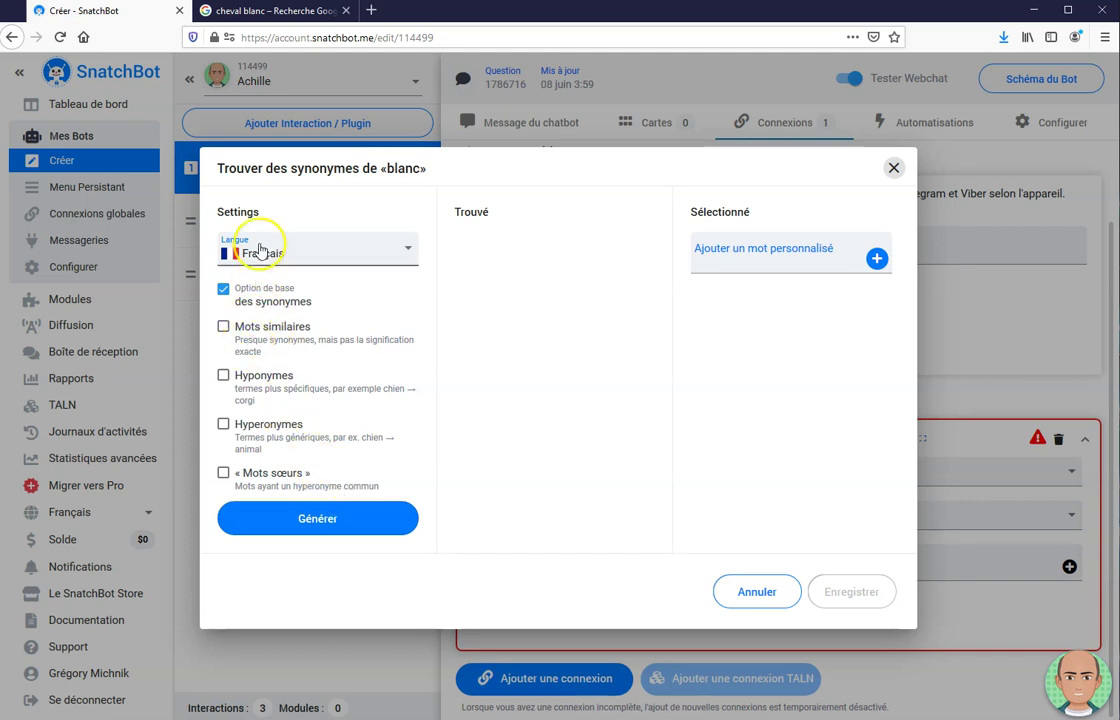
Generate French synonyms for the keyword "blanc", select "Blanche" and save it
click(318, 520)
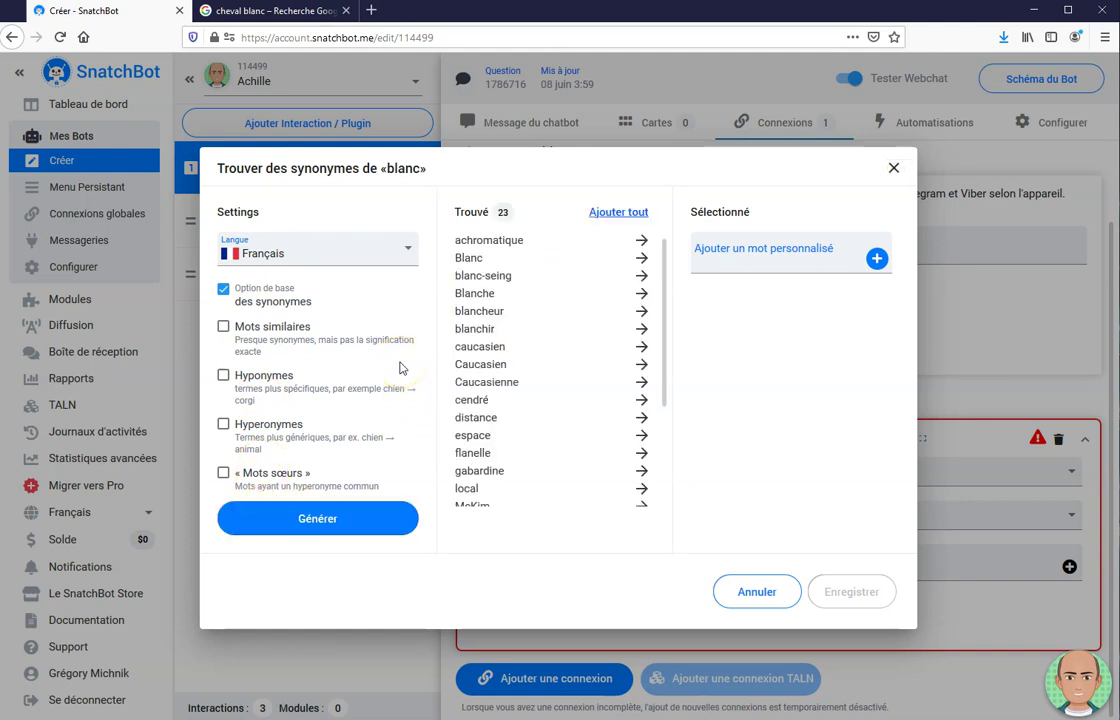
click(641, 296)
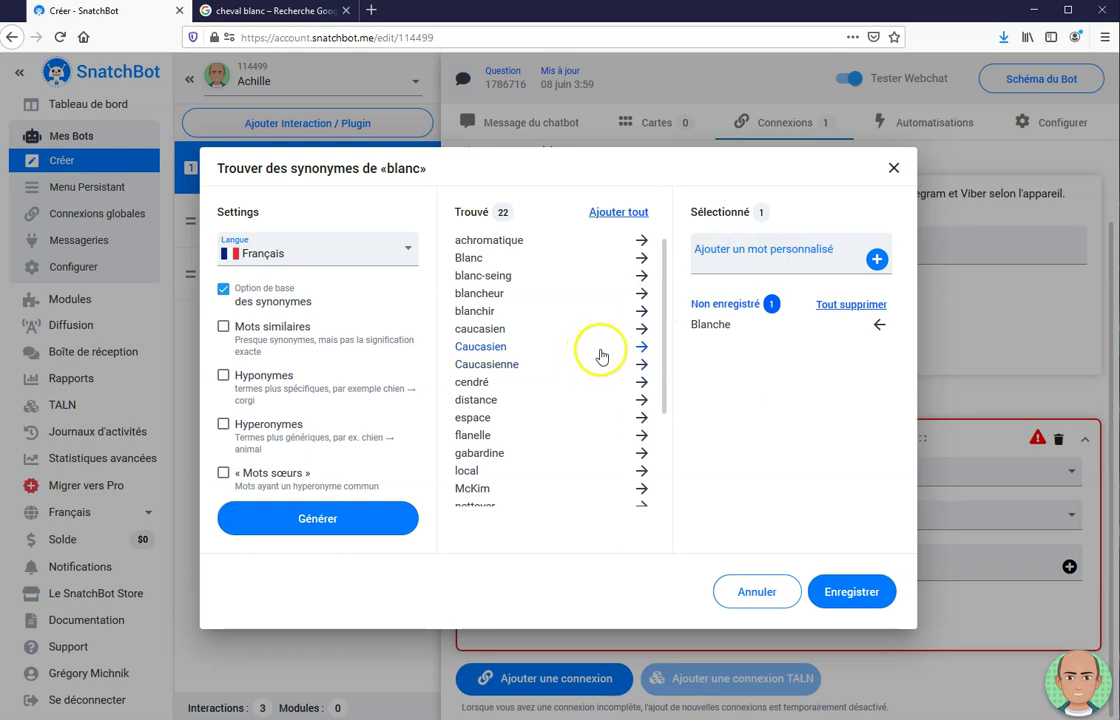
scroll(580, 315, down, 3)
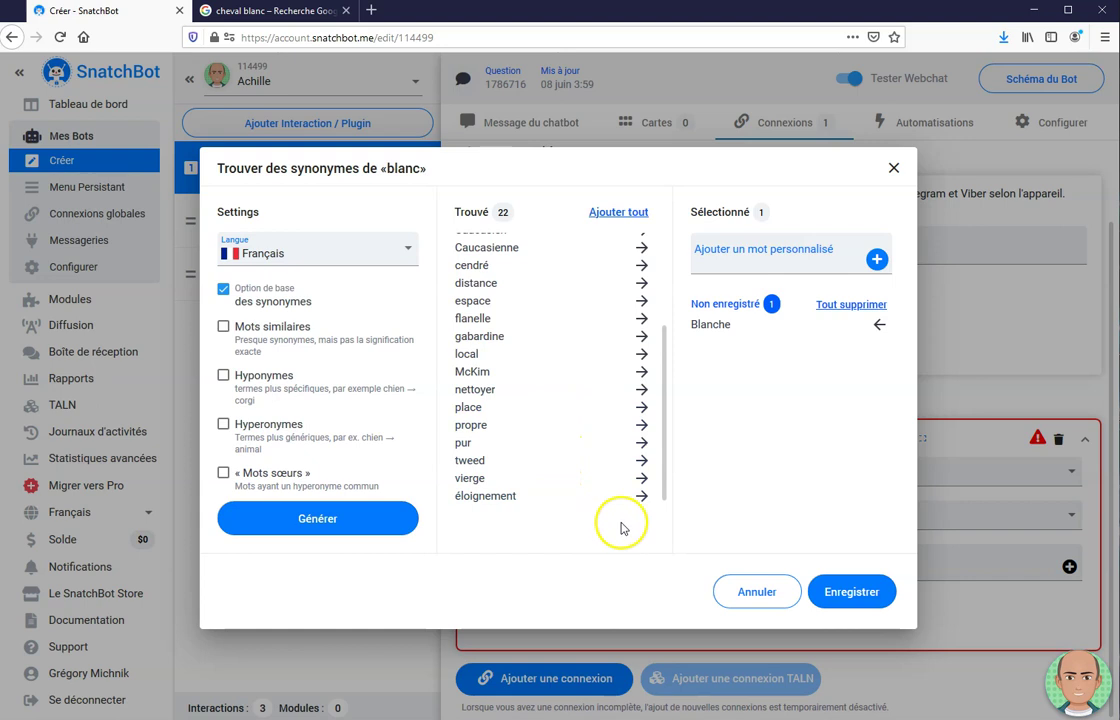
scroll(523, 468, up, 3)
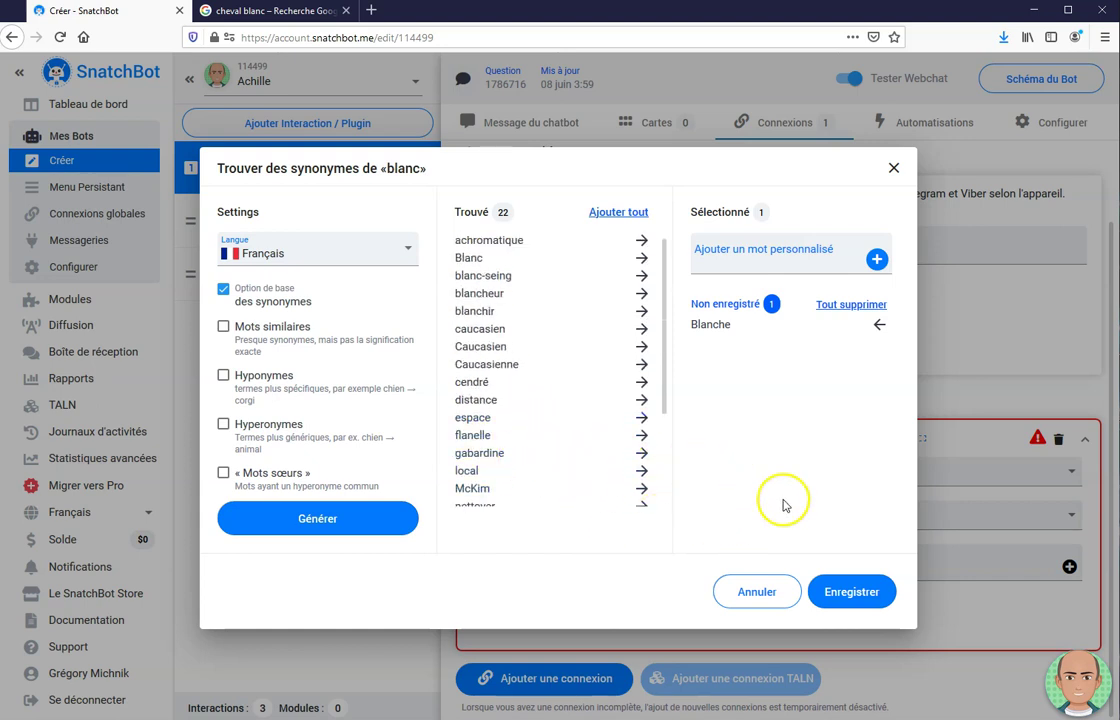
click(852, 592)
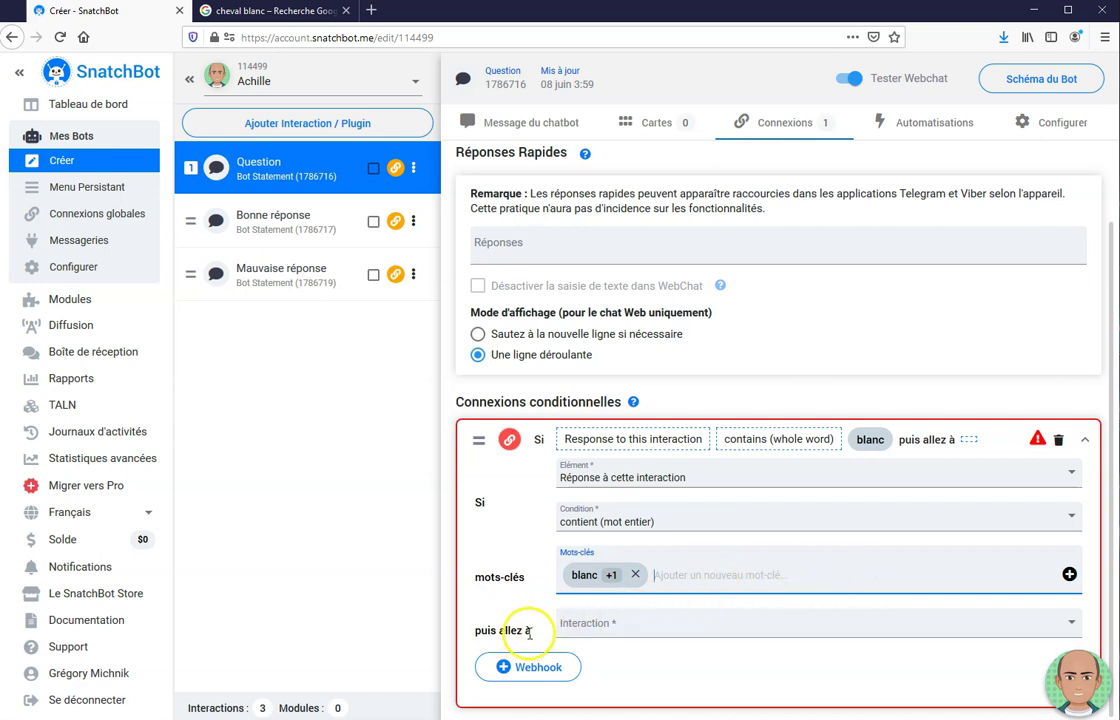
Direct the "blanc" conditional connection to "Bonne réponse" and set the Question interaction's fallback connection to "Mauvaise réponse"
click(641, 626)
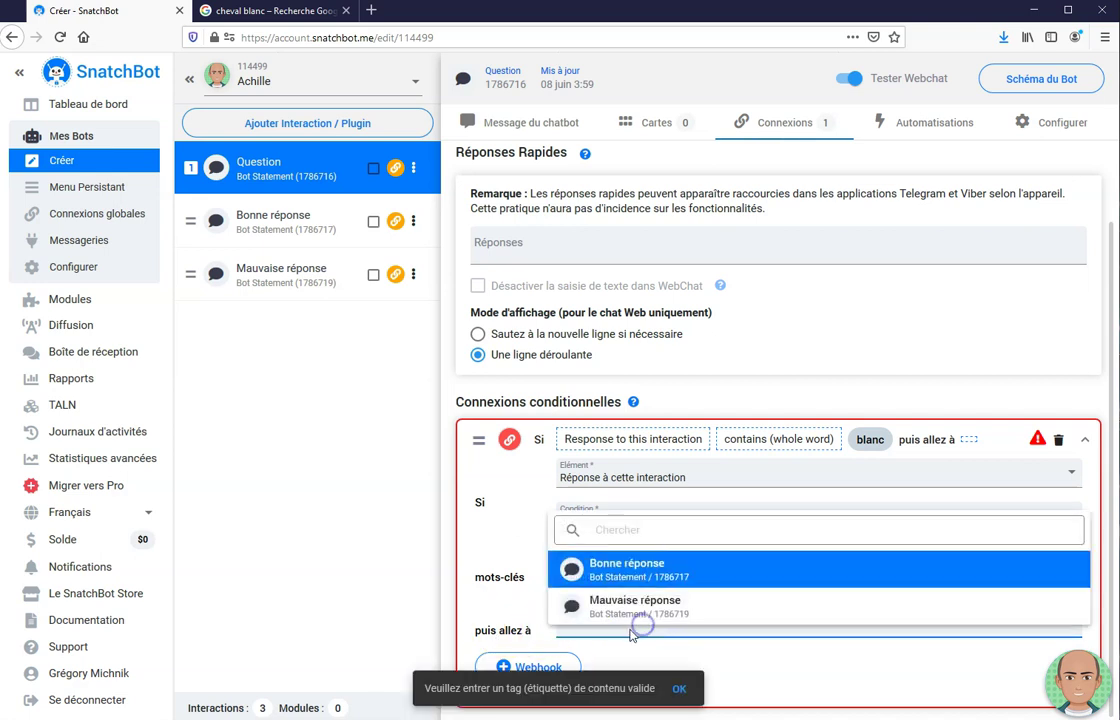
click(657, 570)
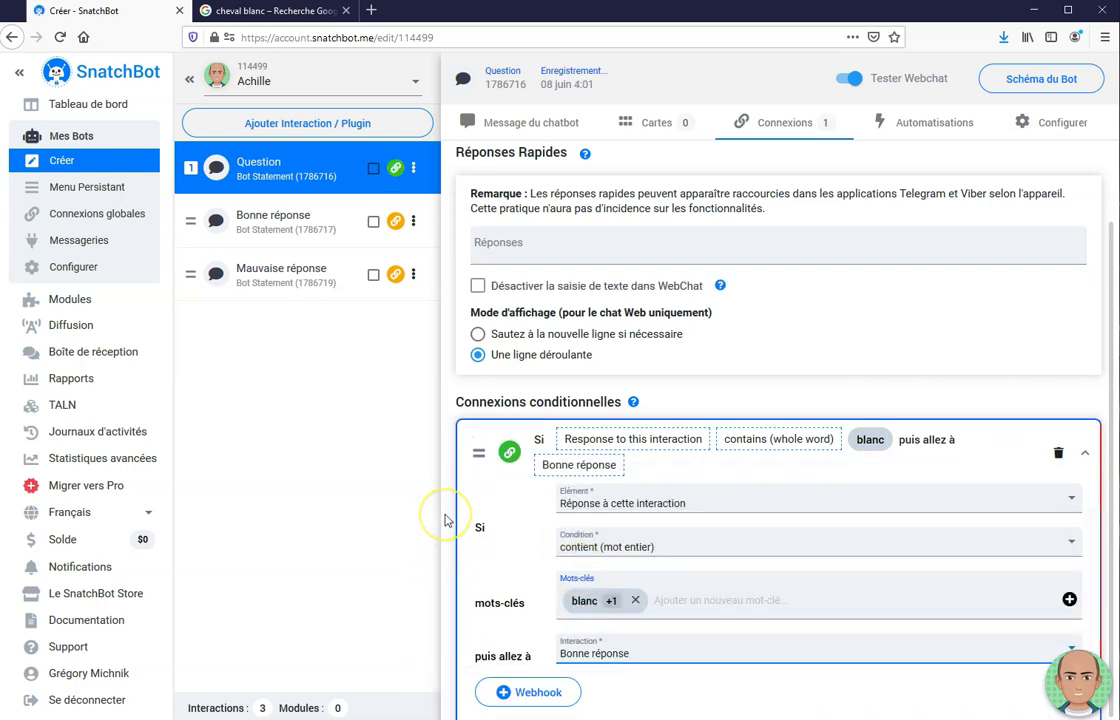
scroll(445, 515, down, 3)
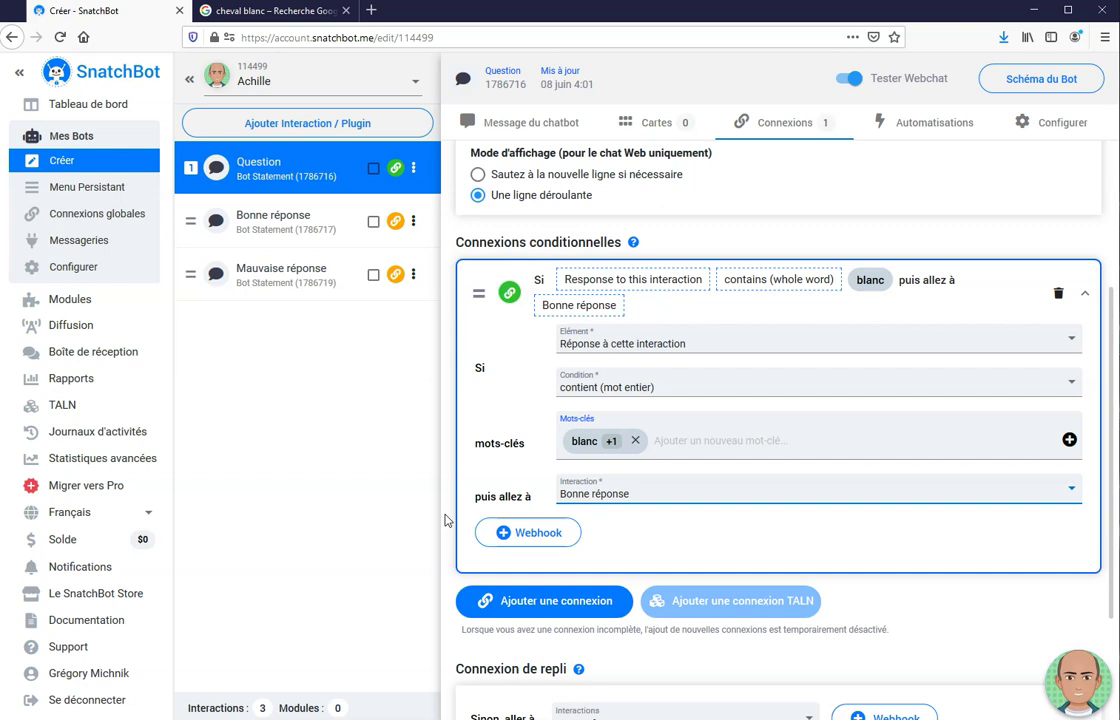
scroll(446, 520, down, 3)
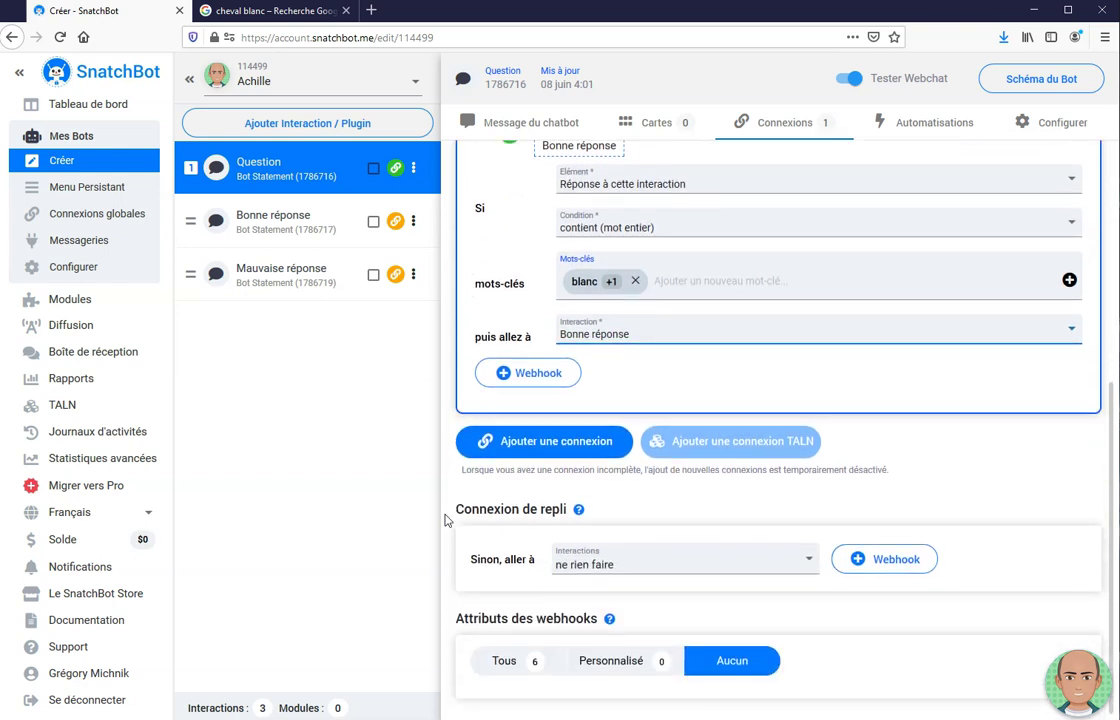
scroll(440, 540, up, 2)
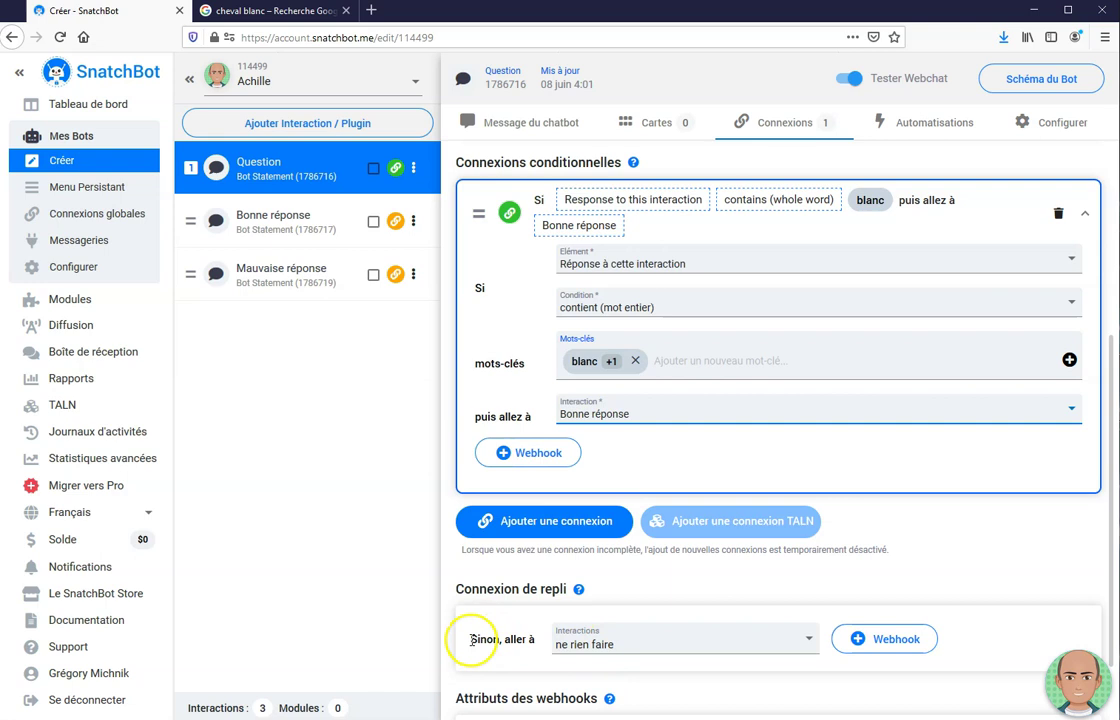
click(657, 650)
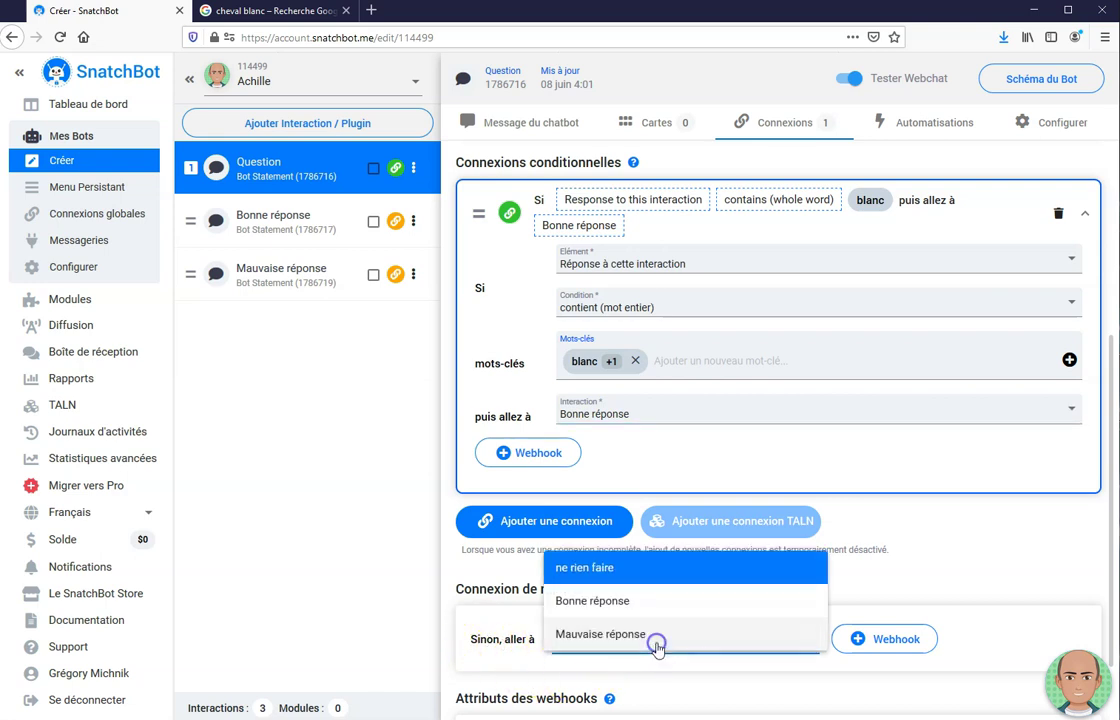
click(596, 636)
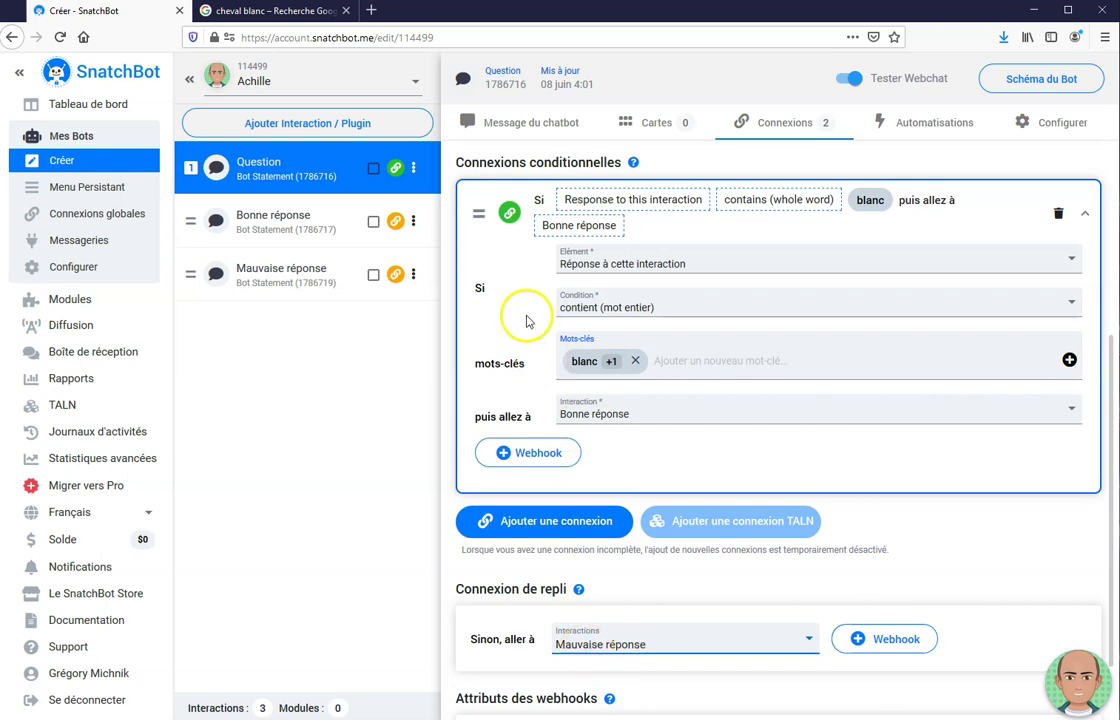
Test the chatbot in a restarted WebChat conversation by answering the question with "couleur blanche"
click(1083, 686)
click(970, 298)
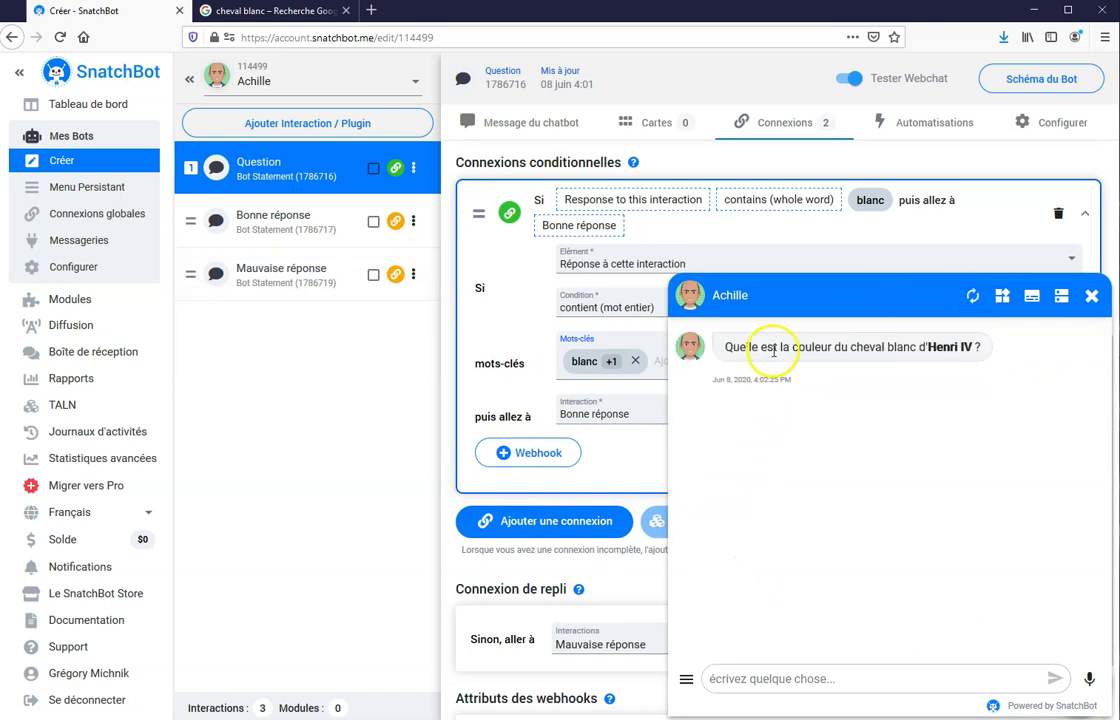
click(797, 676)
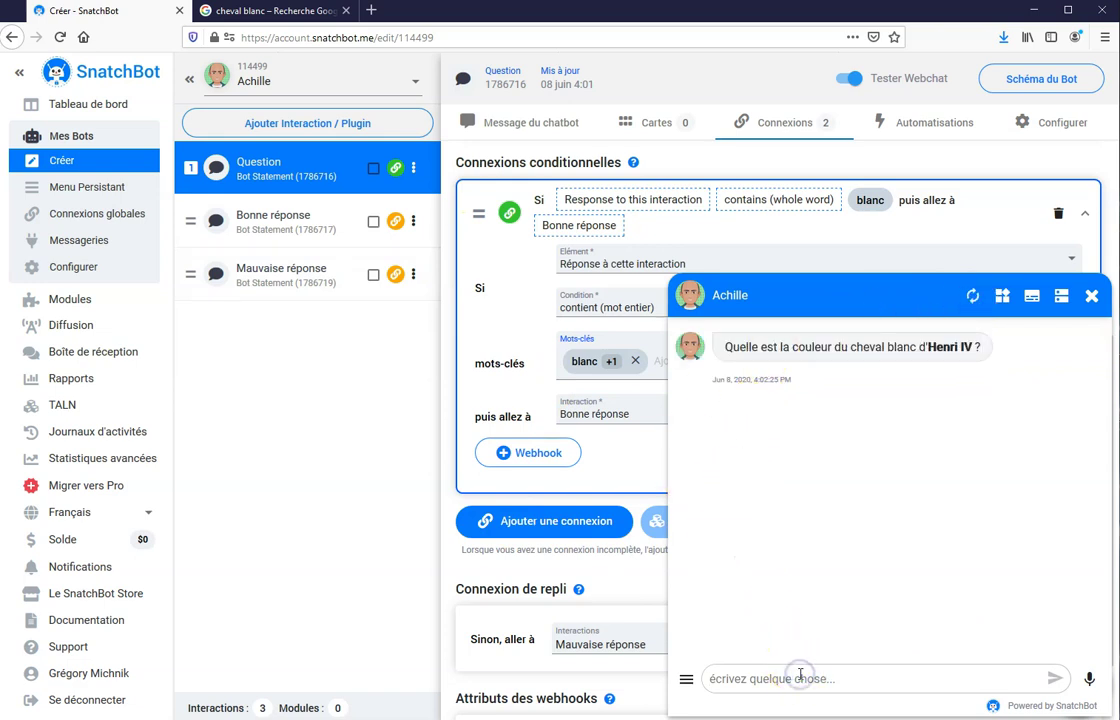
text(couleur blanche)
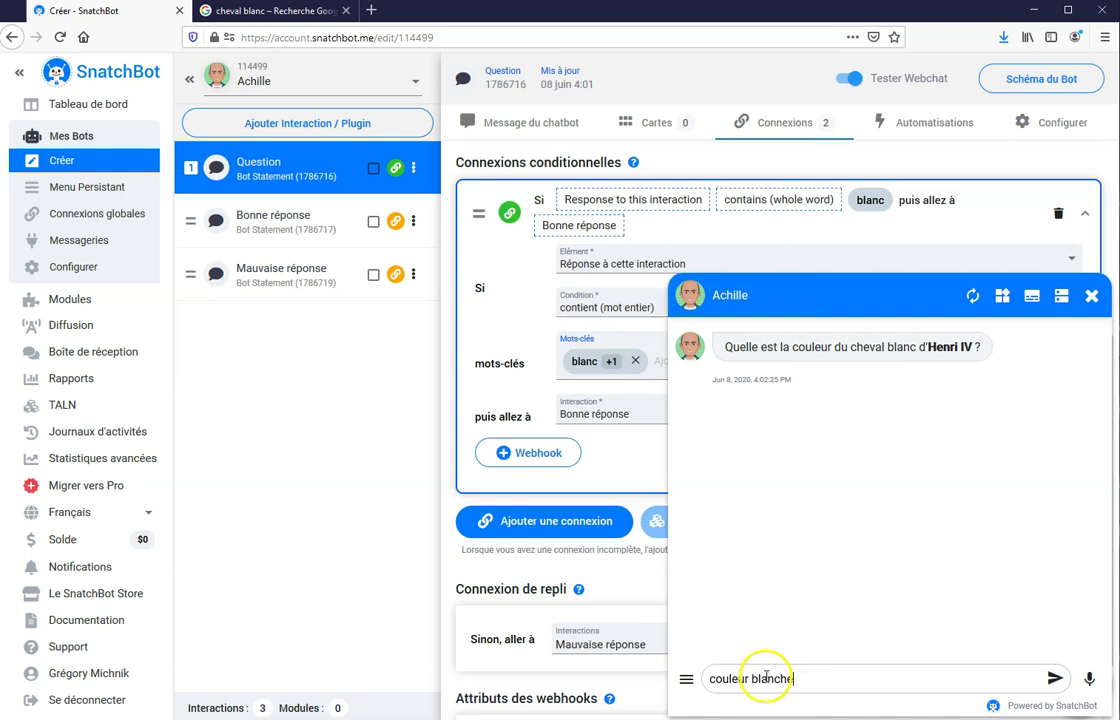
click(1055, 680)
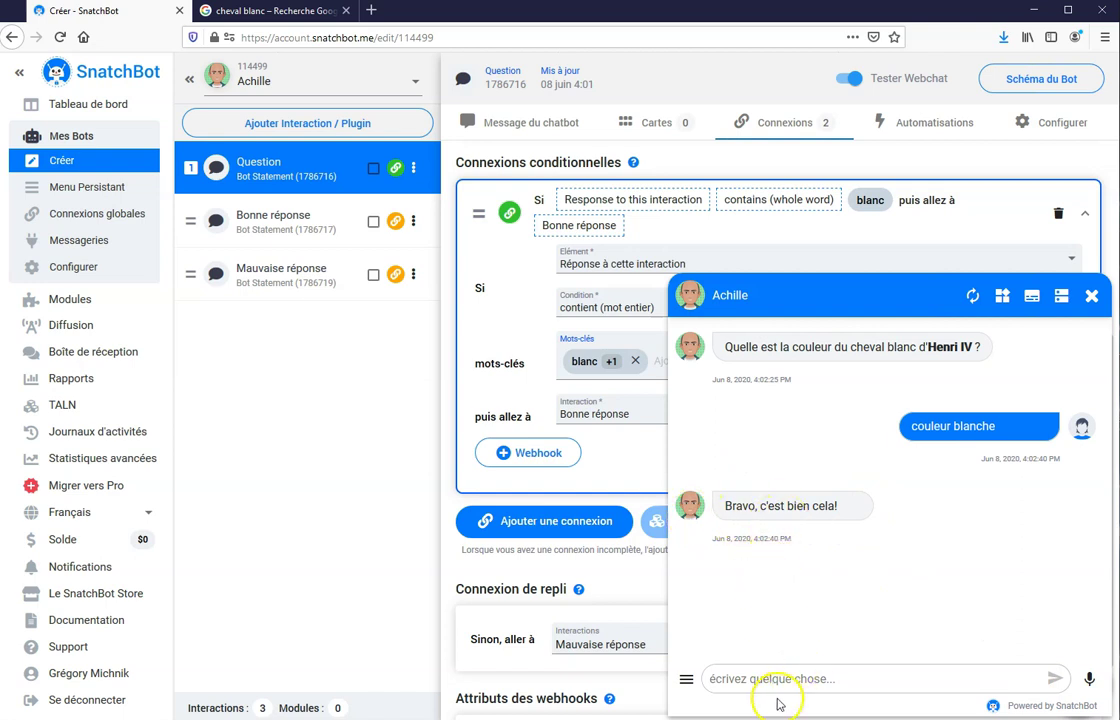
Restart the test conversation, answer the question with "gris" and close the chat
click(972, 295)
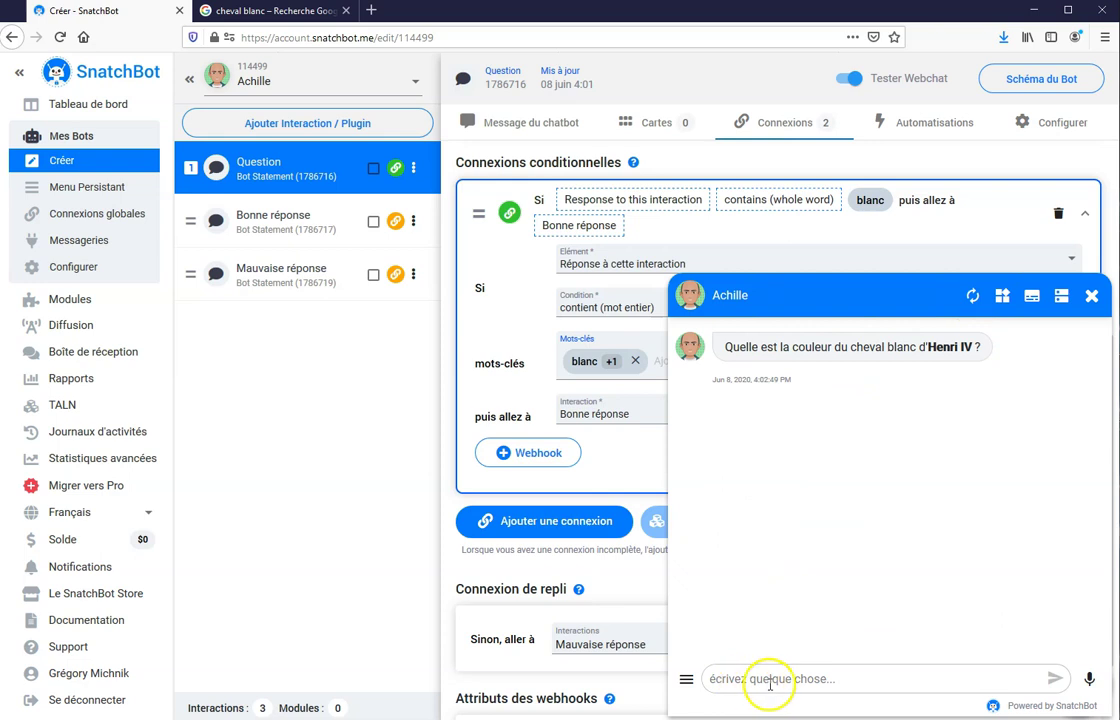
click(800, 683)
text(gris)
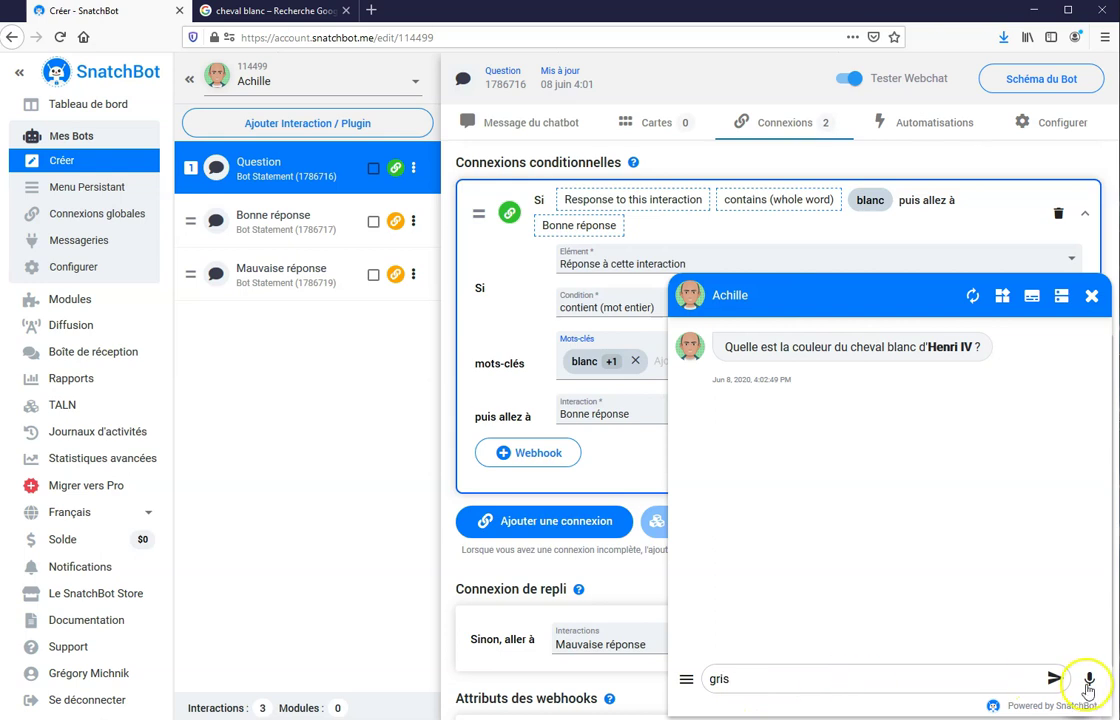
click(1054, 681)
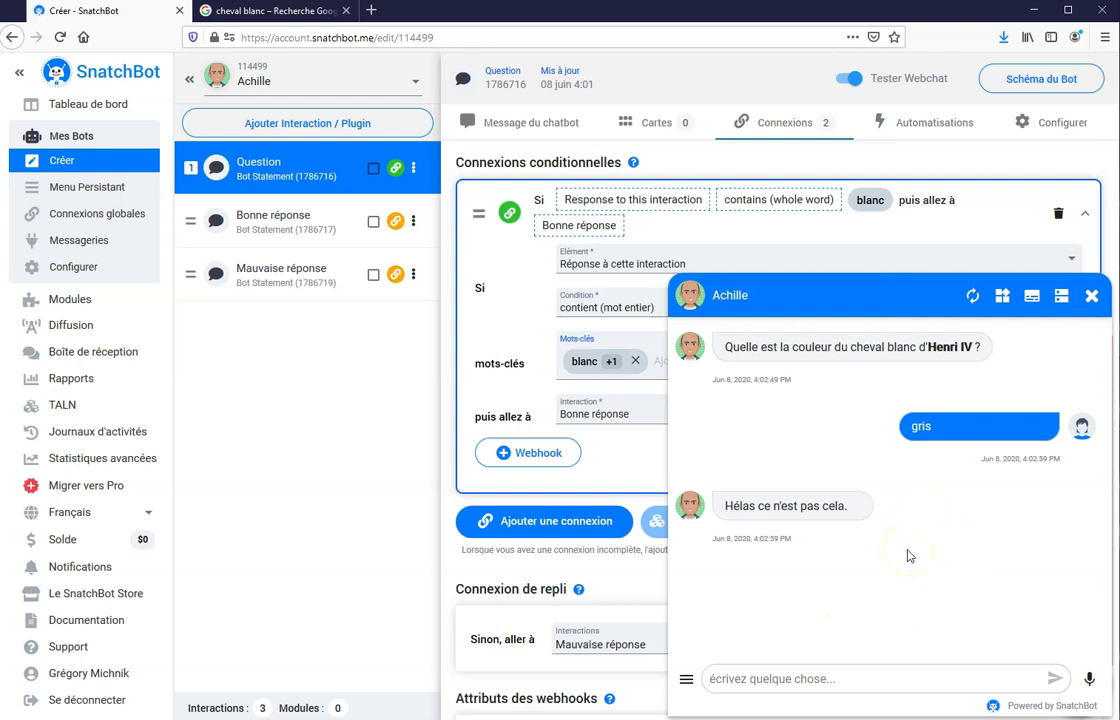
click(1096, 298)
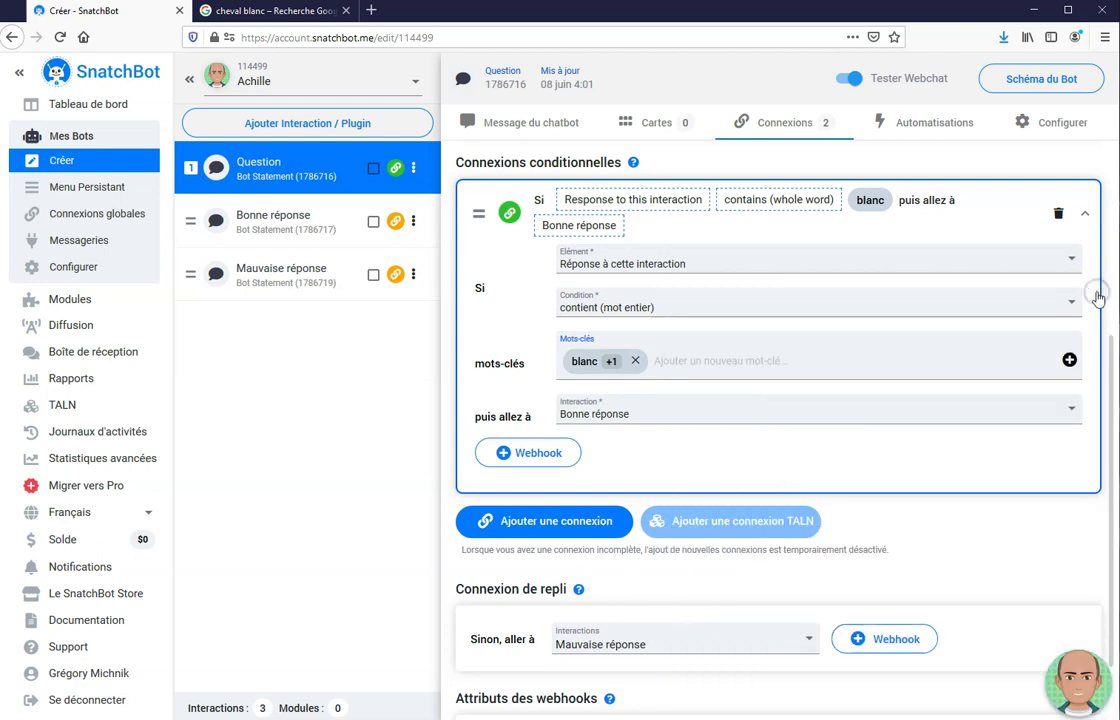
Set the fallback connection of the "Mauvaise réponse" interaction to "Question"
click(341, 270)
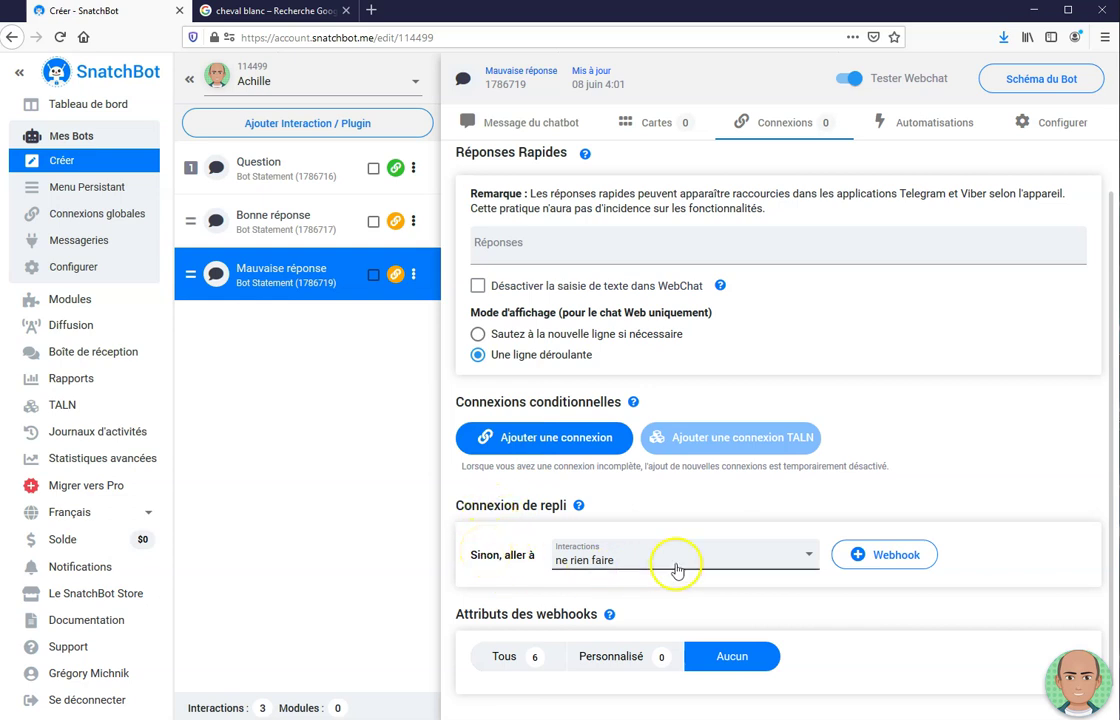
click(596, 561)
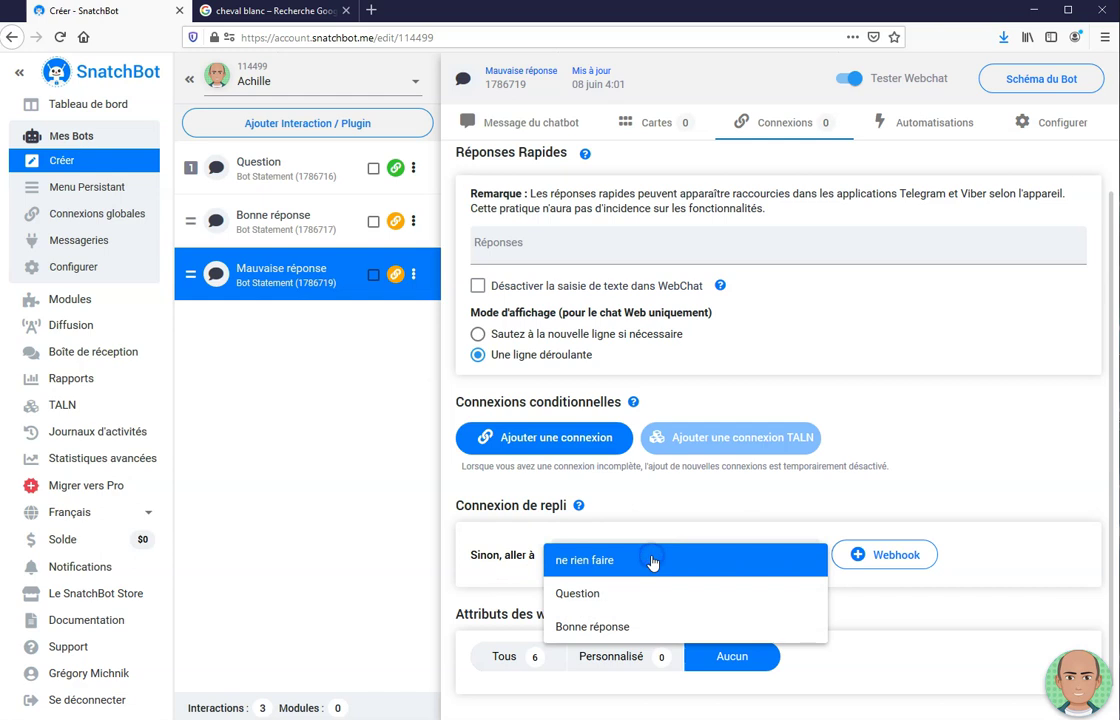
click(592, 596)
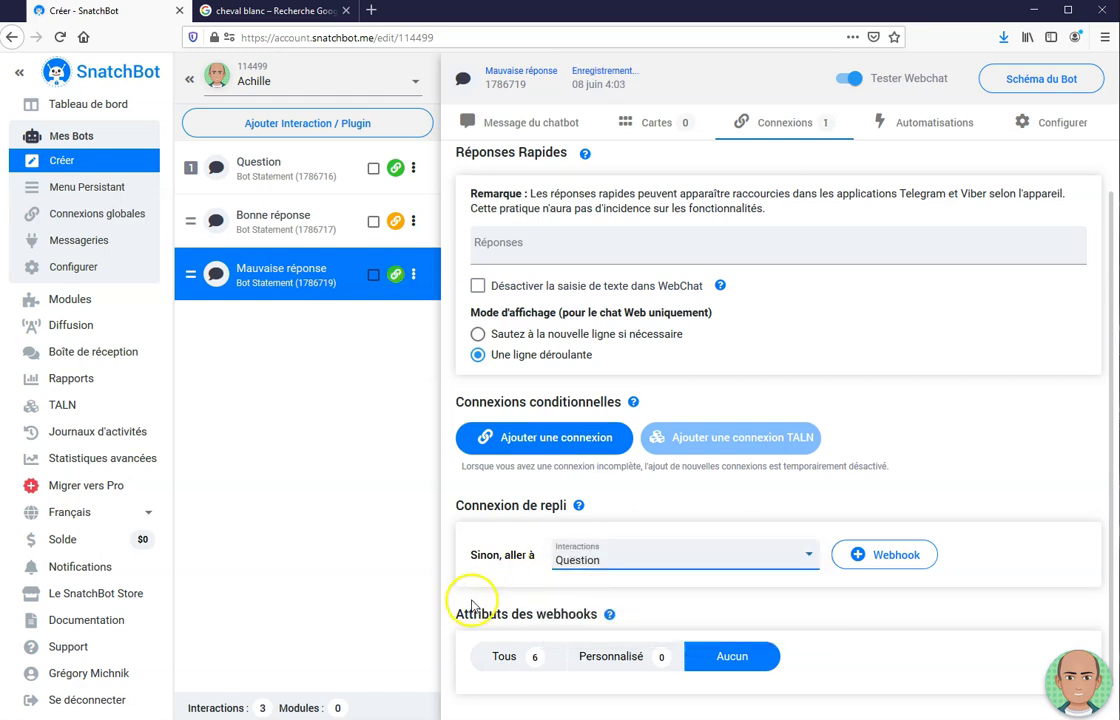
Test the return to the question in the WebChat by answering "gris" and replying "OK", closing the chat when done
click(1076, 677)
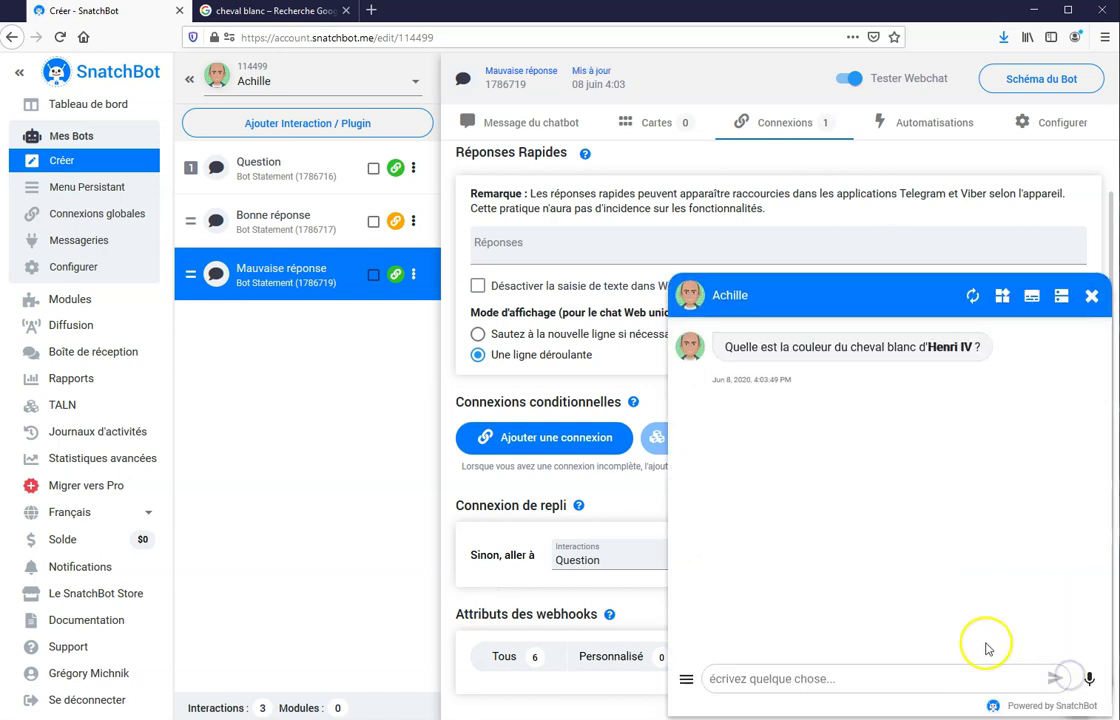
click(786, 679)
text(gr)
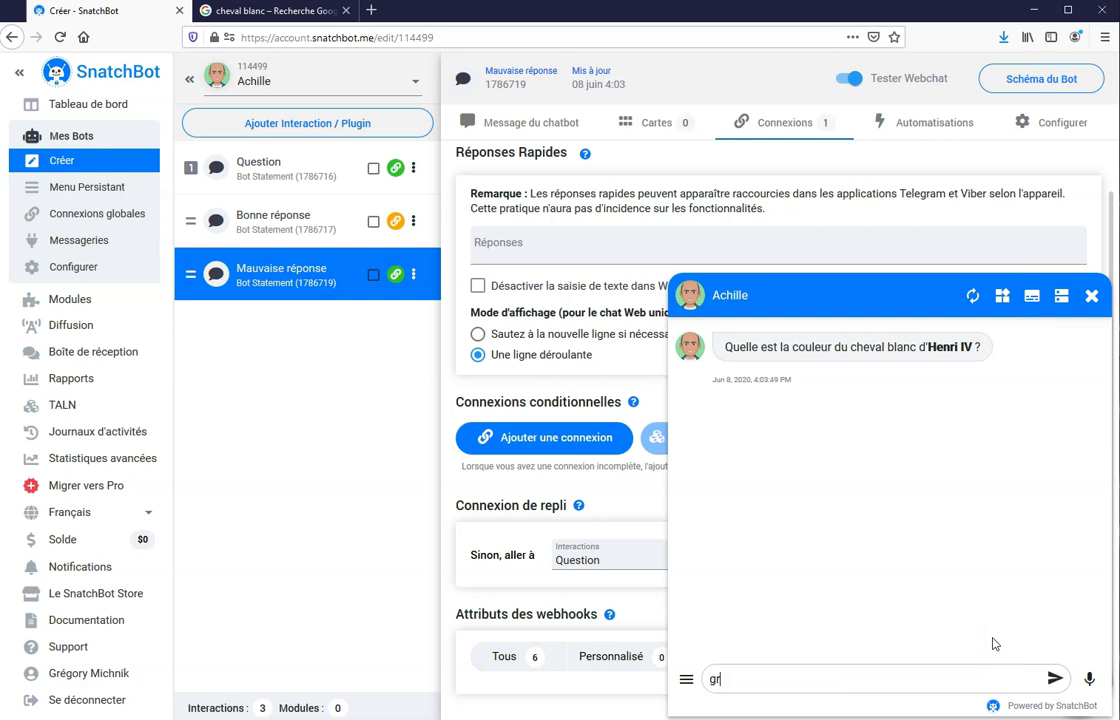
text(is)
key(Return)
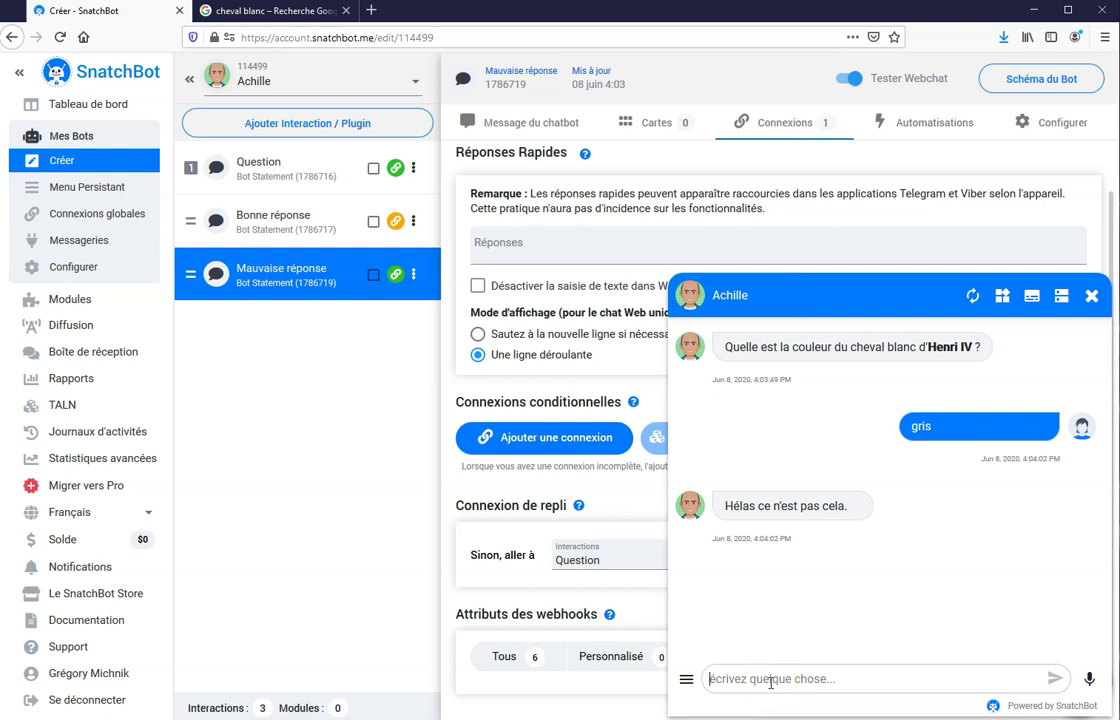
text(0)
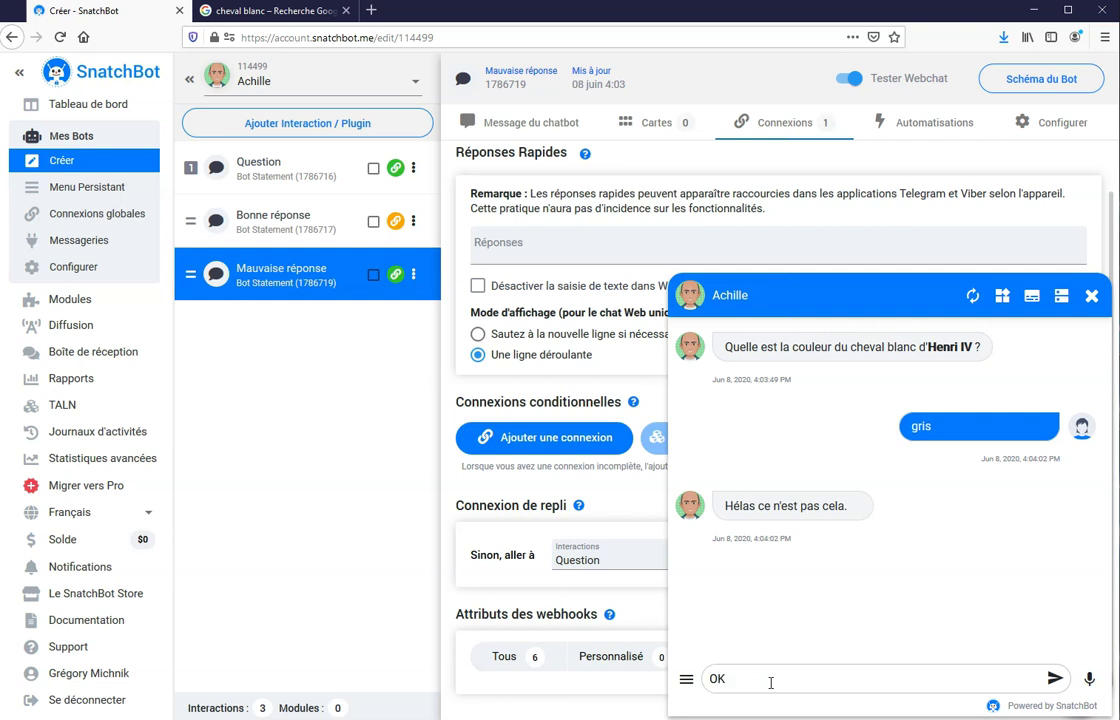
text(K)
key(Return)
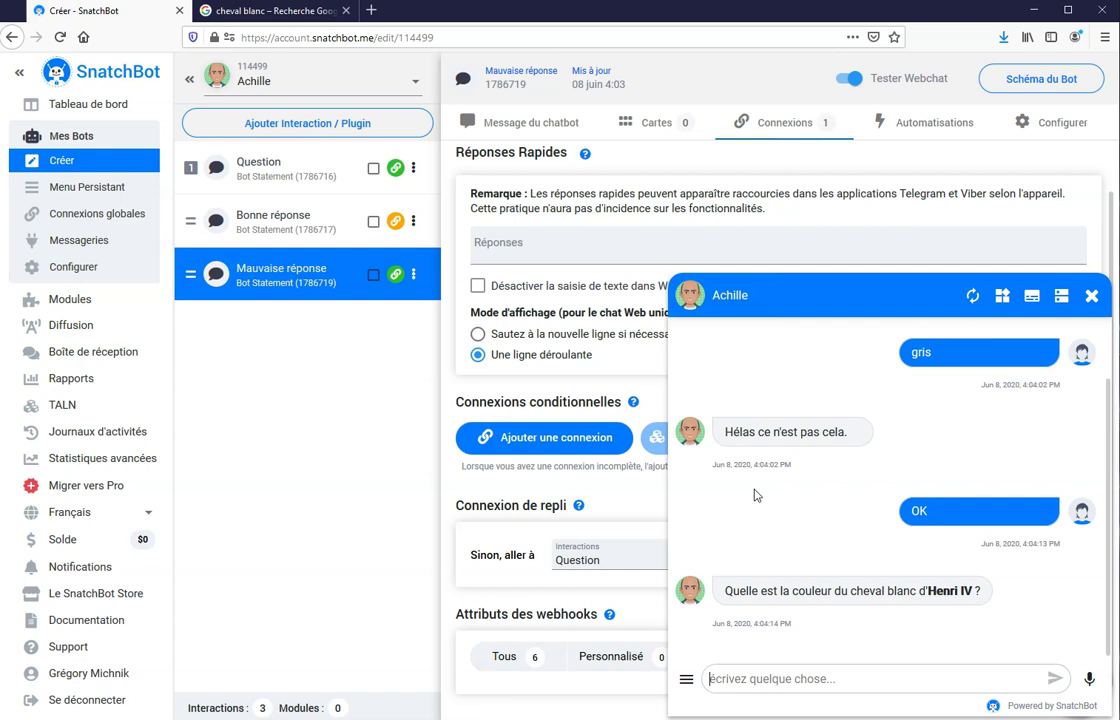
click(1092, 294)
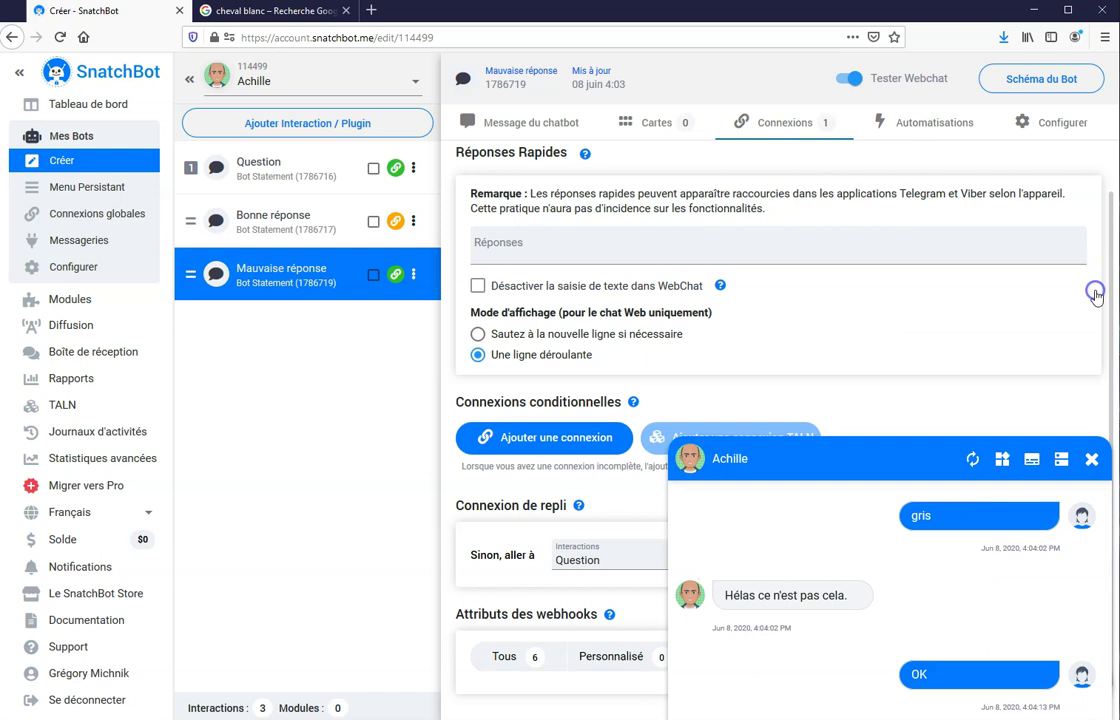
Insert an instant-response chat bubble ("Réponse instantanée") at the end of the Question interaction's chatbot message
click(291, 172)
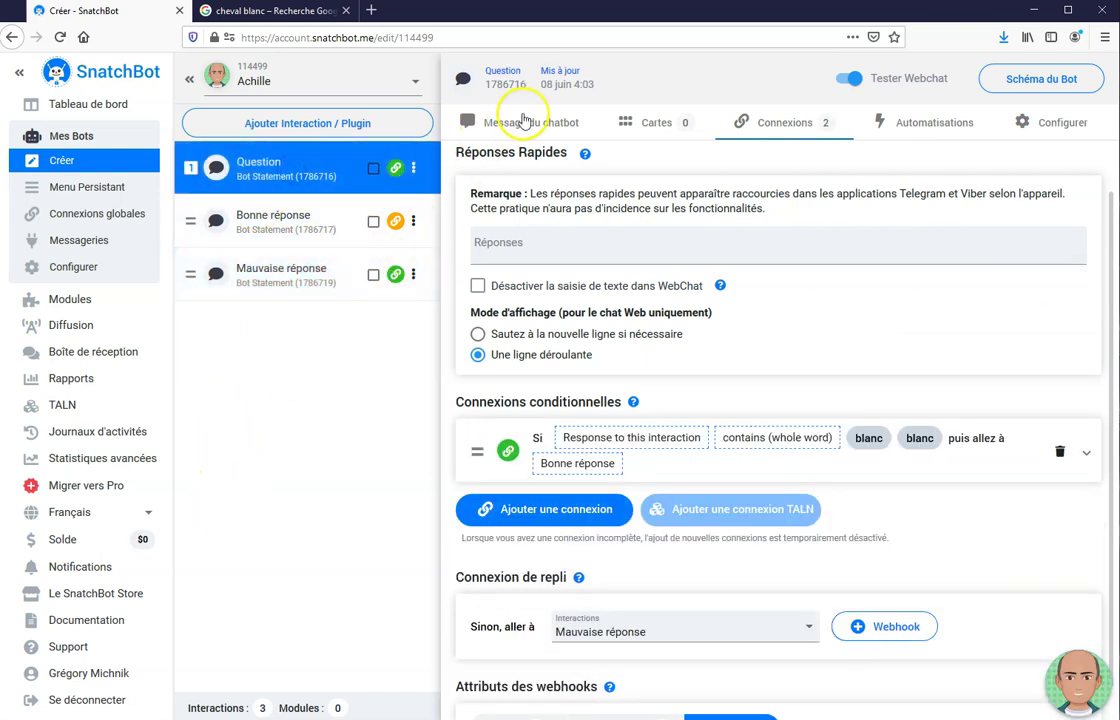
click(516, 121)
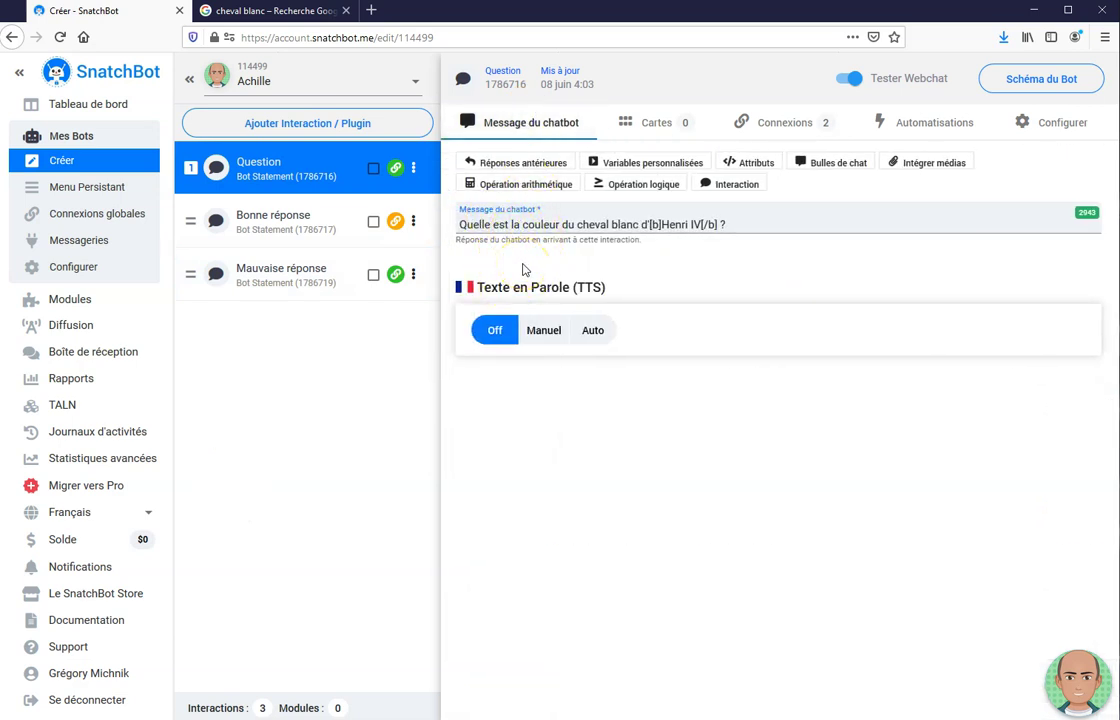
click(487, 225)
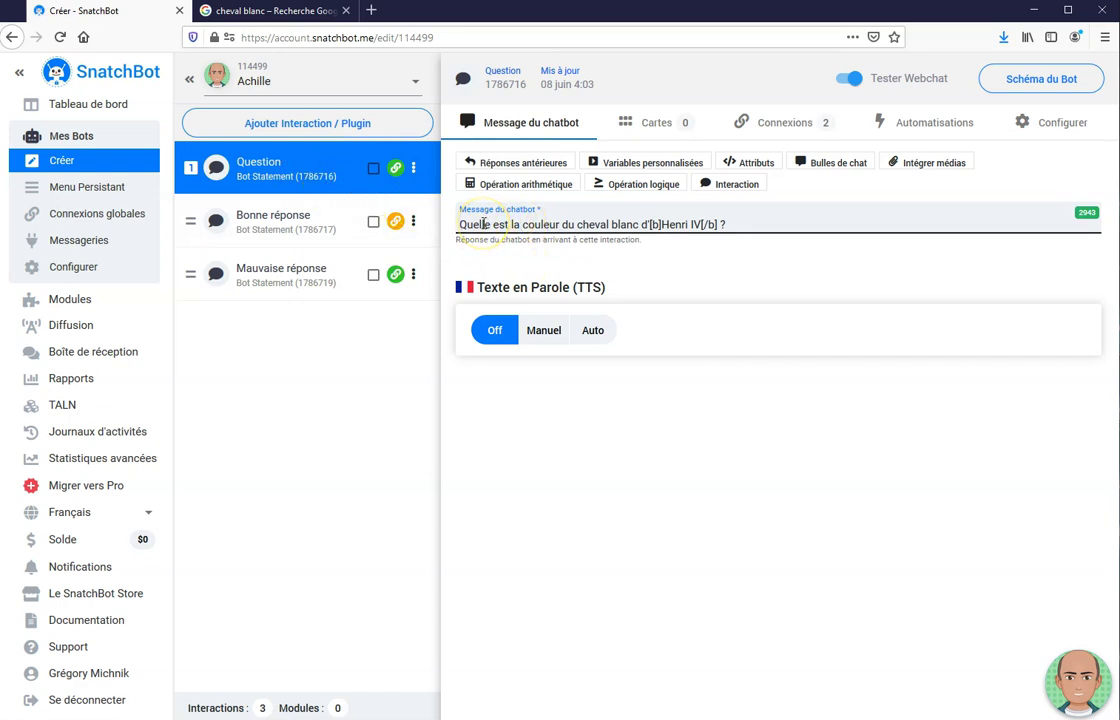
click(492, 225)
click(744, 223)
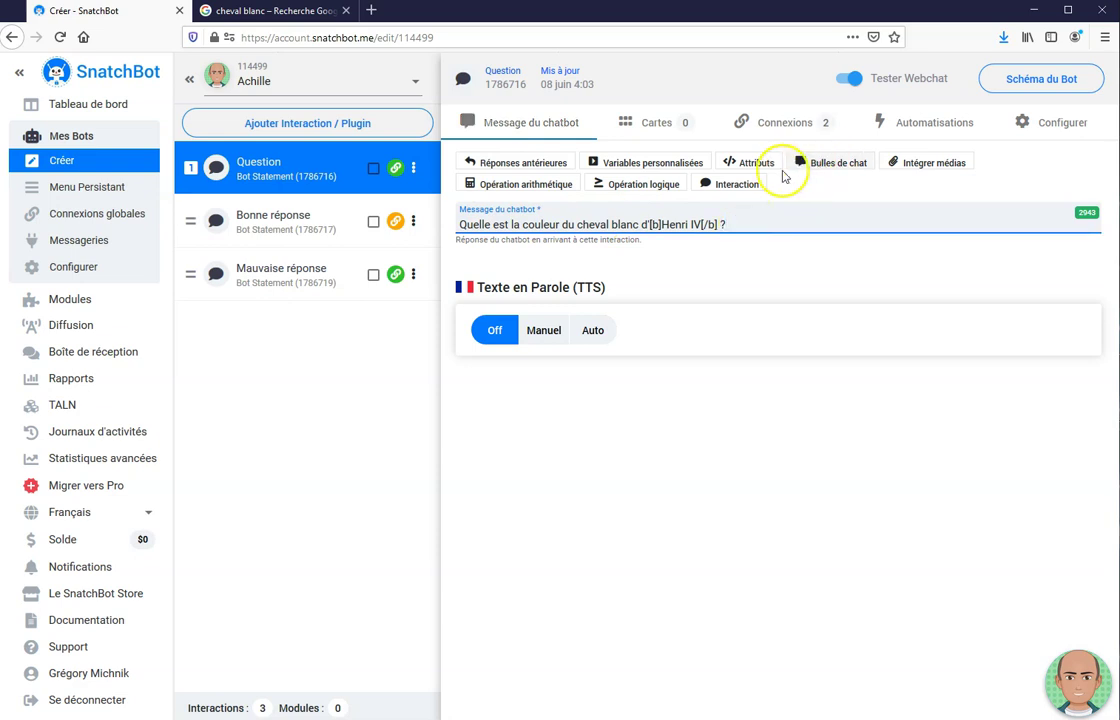
click(834, 165)
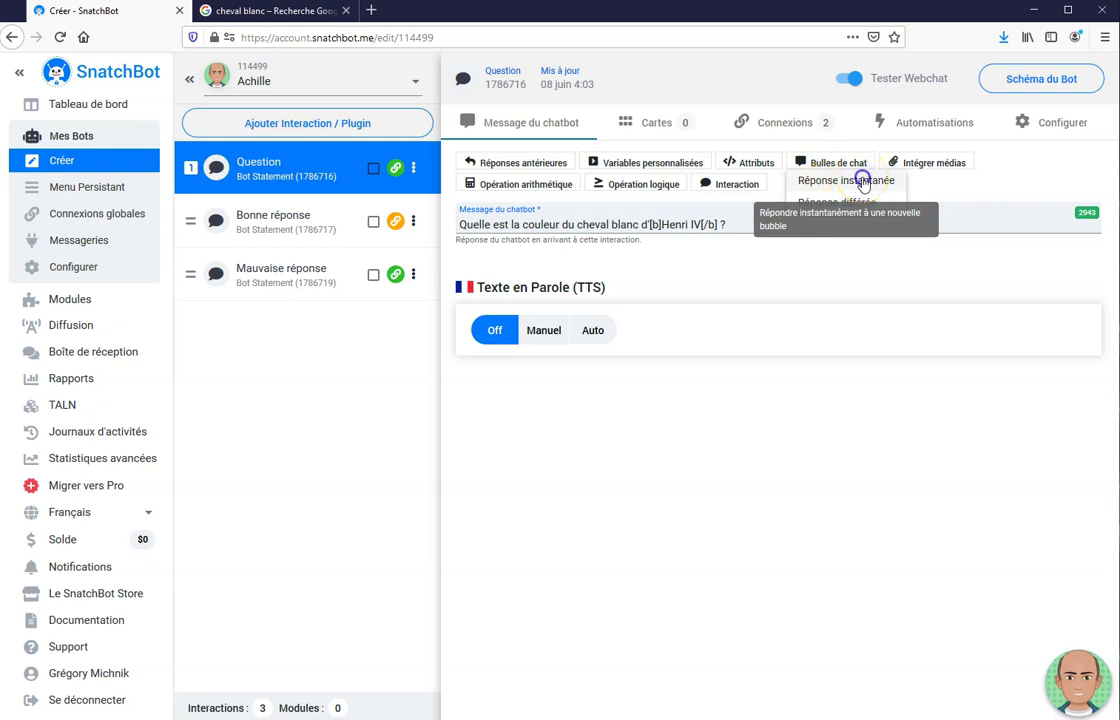
click(863, 183)
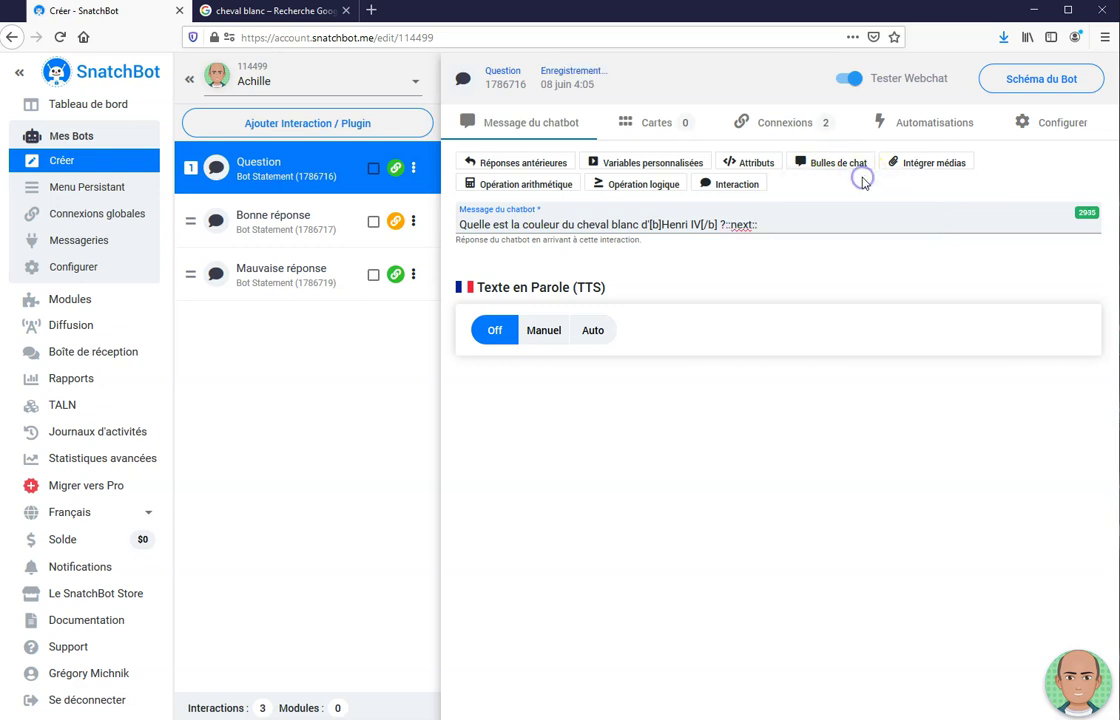
Put the "::next::" tag on its own line in the Question message and add an empty line below it
click(725, 225)
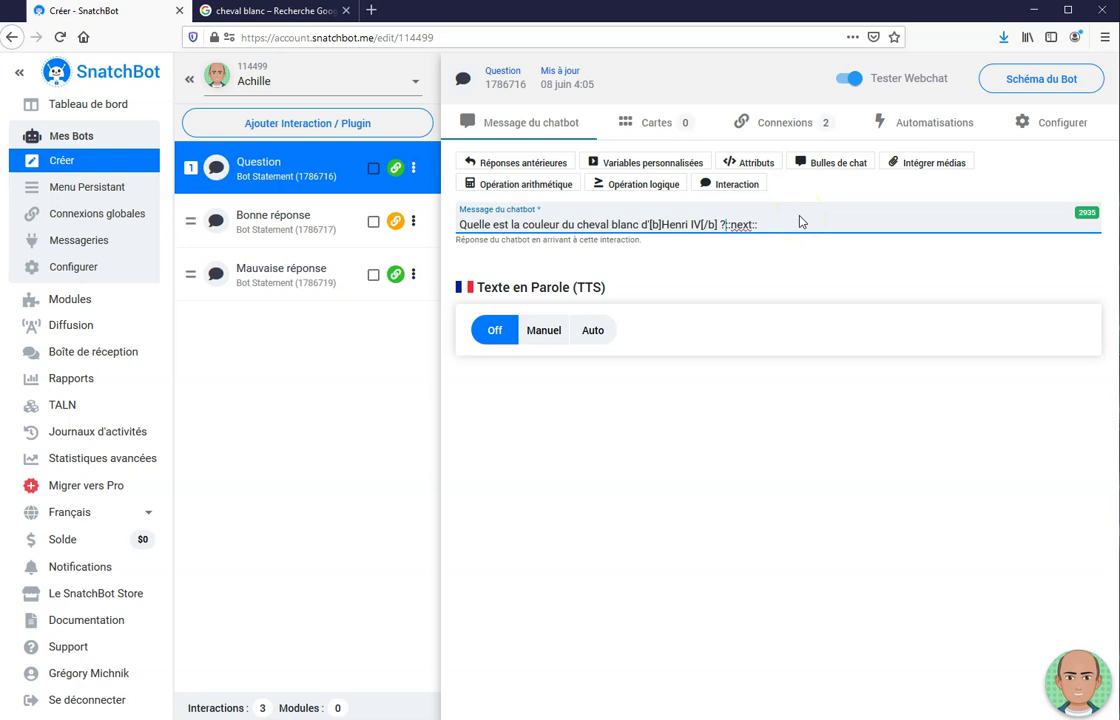
key(Return)
click(505, 235)
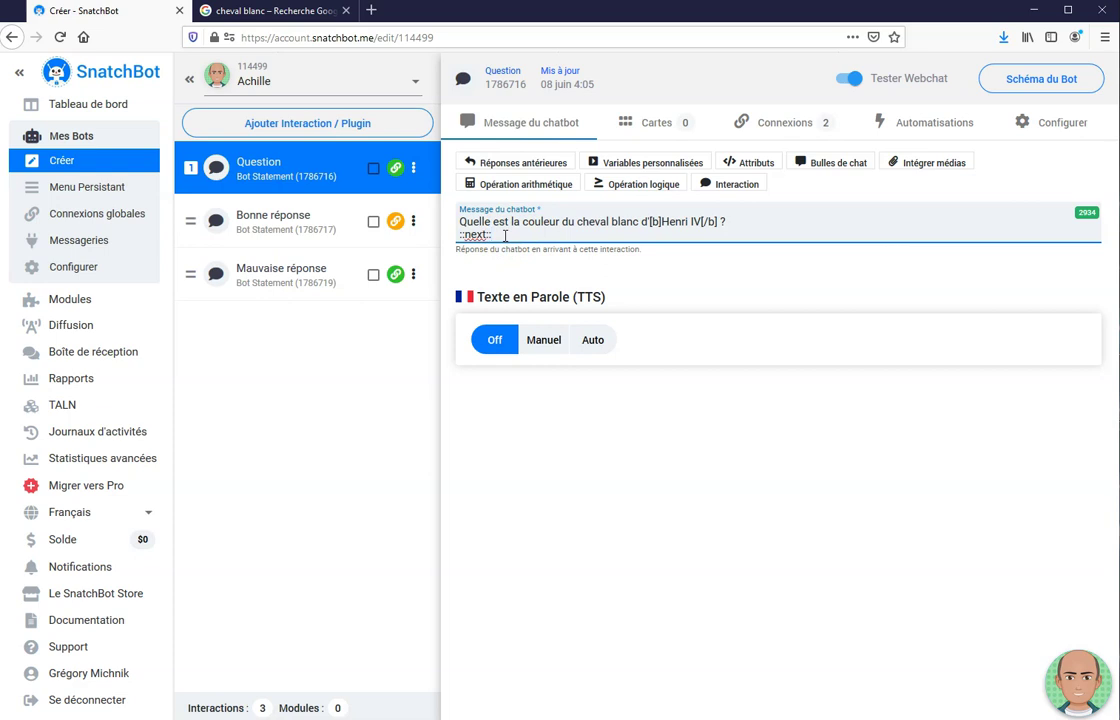
key(Return)
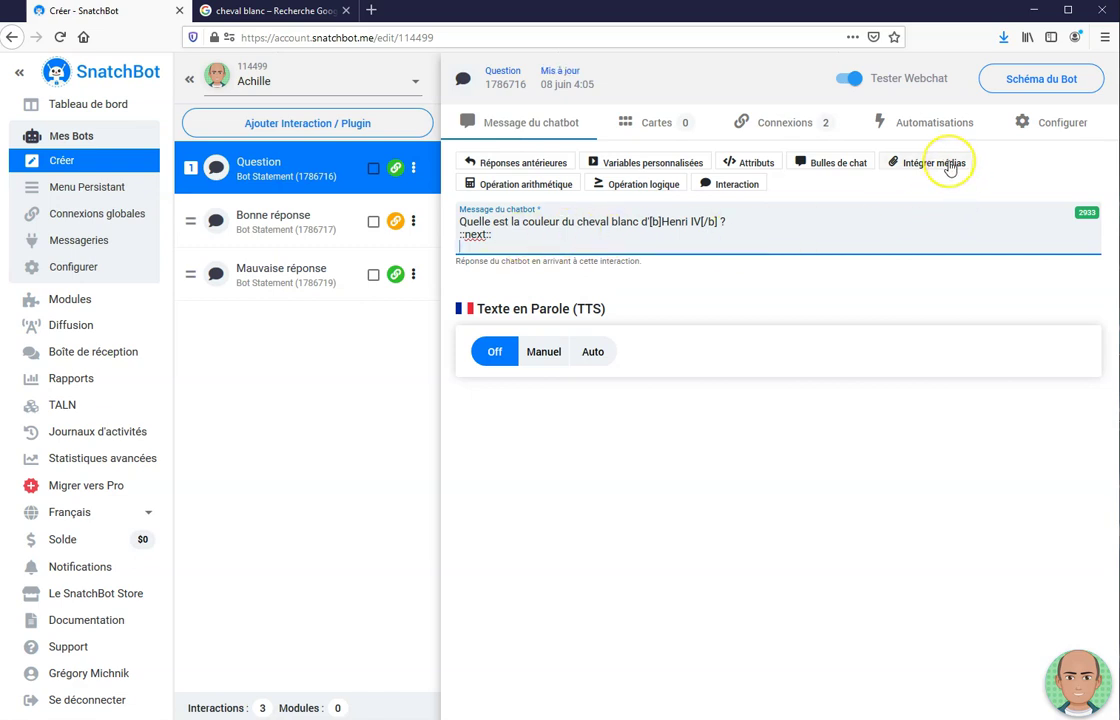
Insert an image media tag on the last line of the Question interaction's chatbot message
click(897, 164)
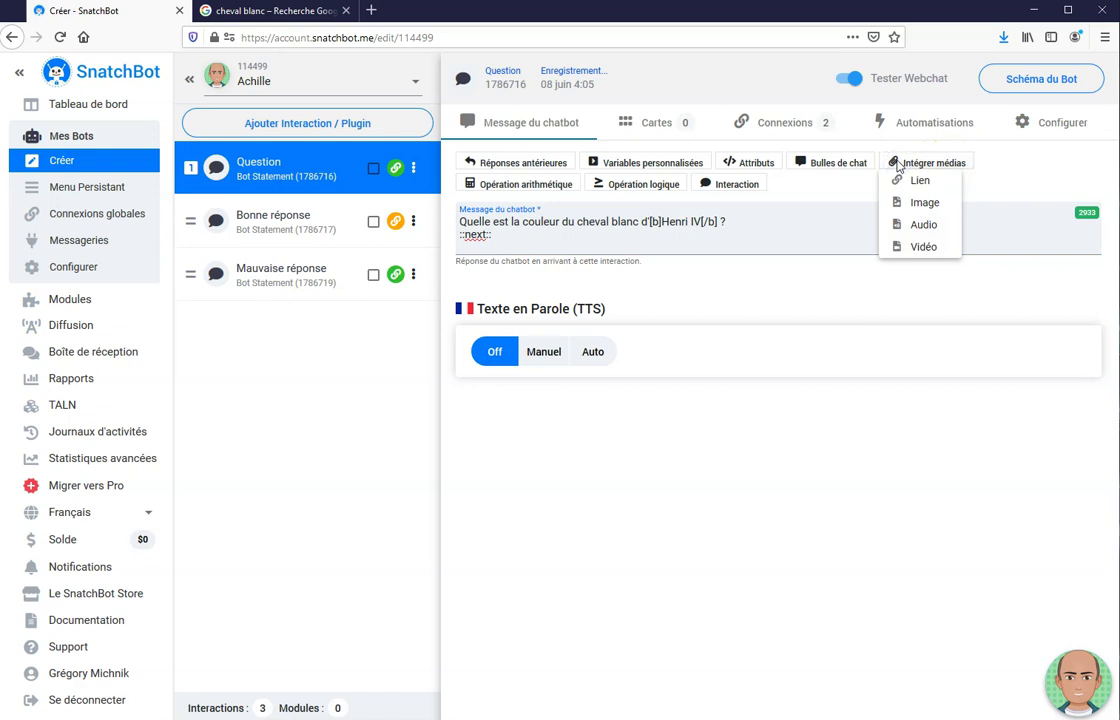
click(909, 167)
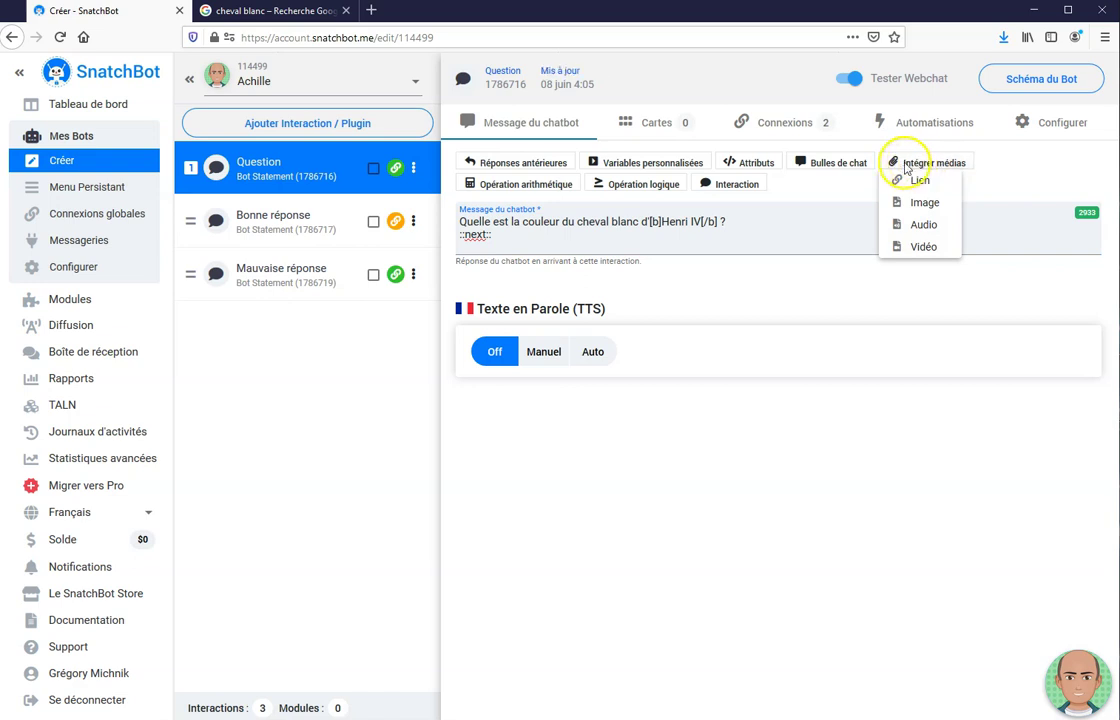
click(929, 205)
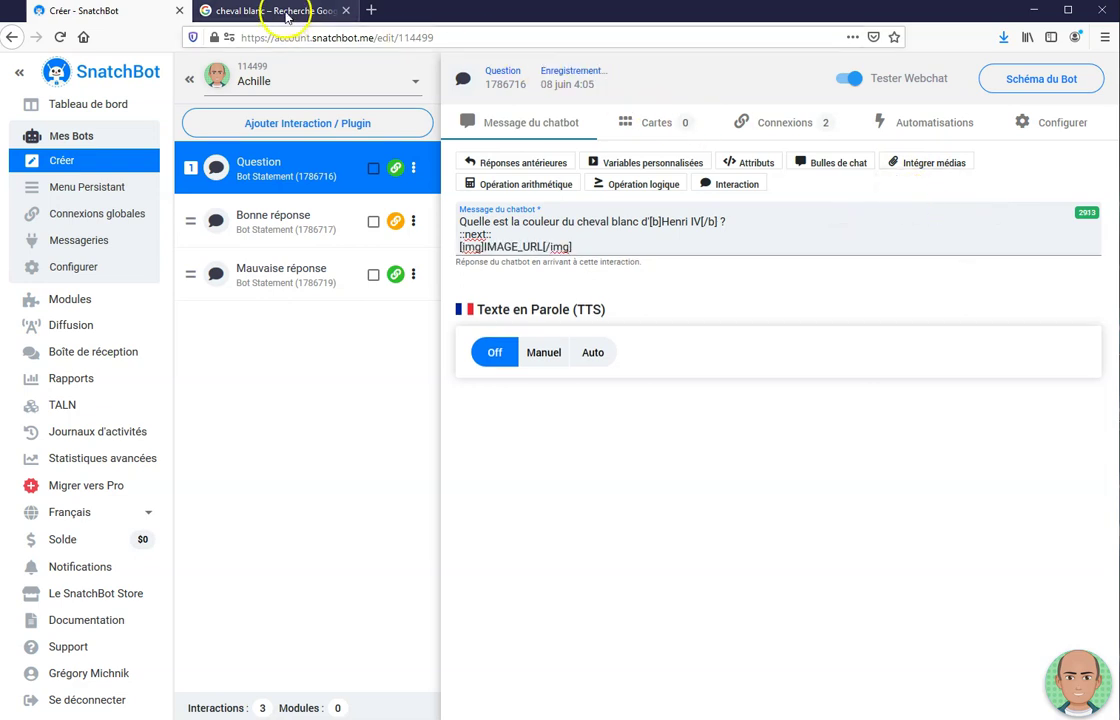
Copy the image address of the enlarged white horse photo in the Google results and replace the IMAGE_URL placeholder with it
click(286, 14)
right_click(940, 197)
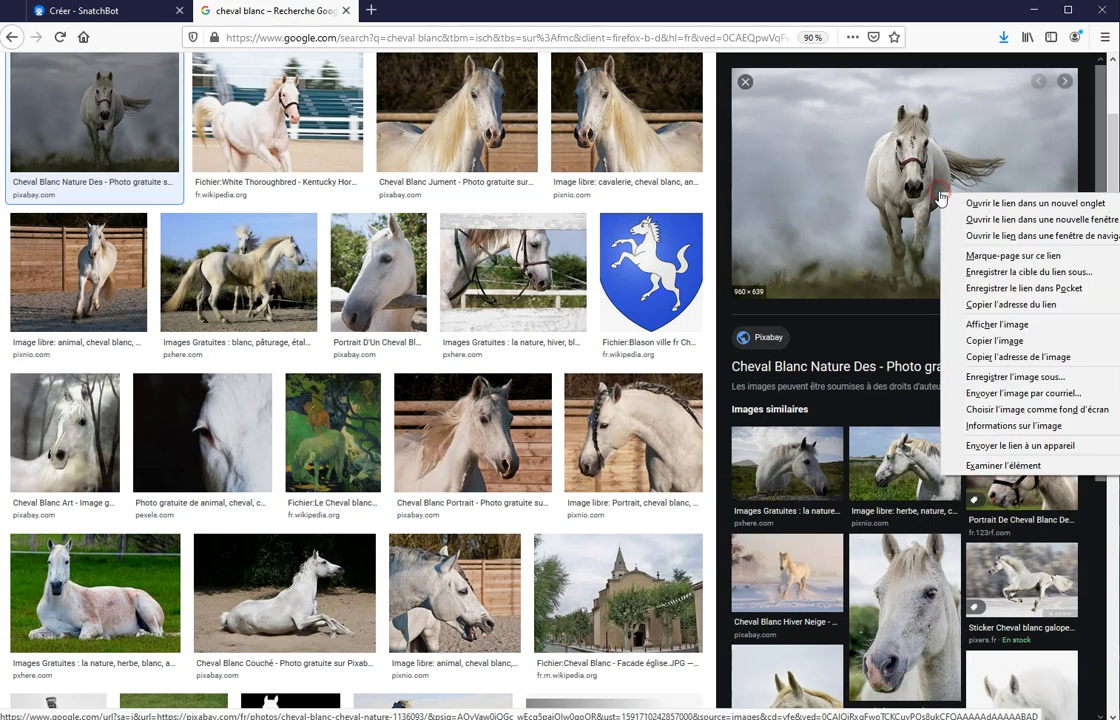
click(1007, 359)
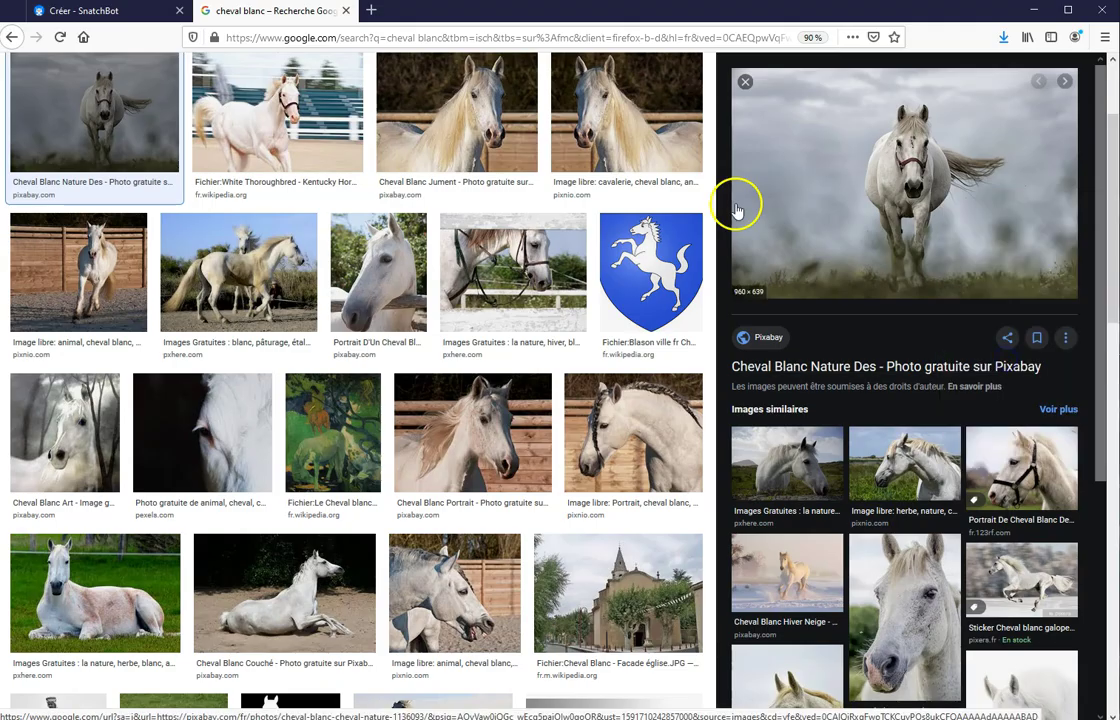
click(130, 10)
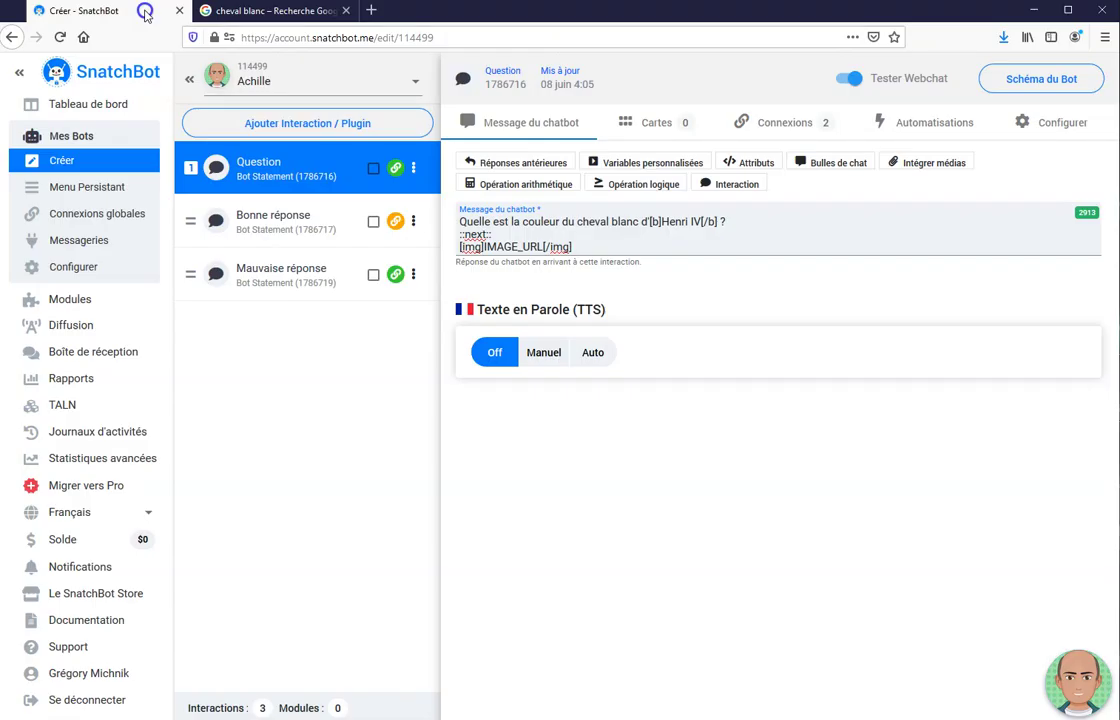
double_click(510, 248)
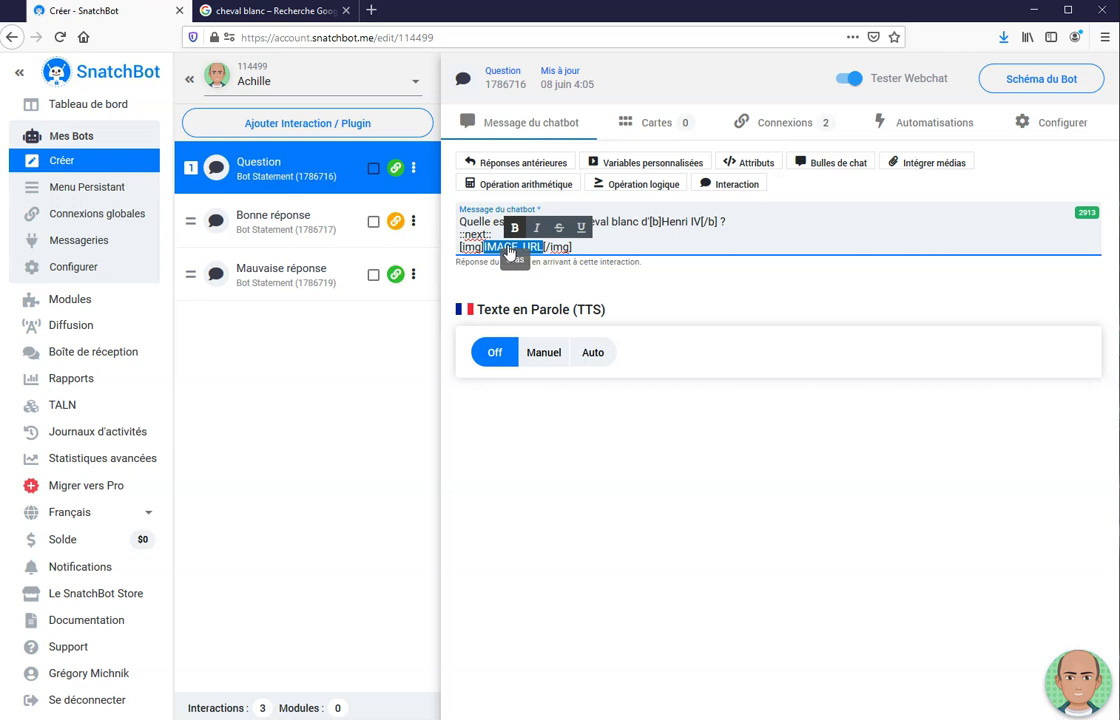
text(https://cdn.pixabay.com/photo/2016/01/12/16/51/white-horse-1136093_960_720.jpg)
click(952, 246)
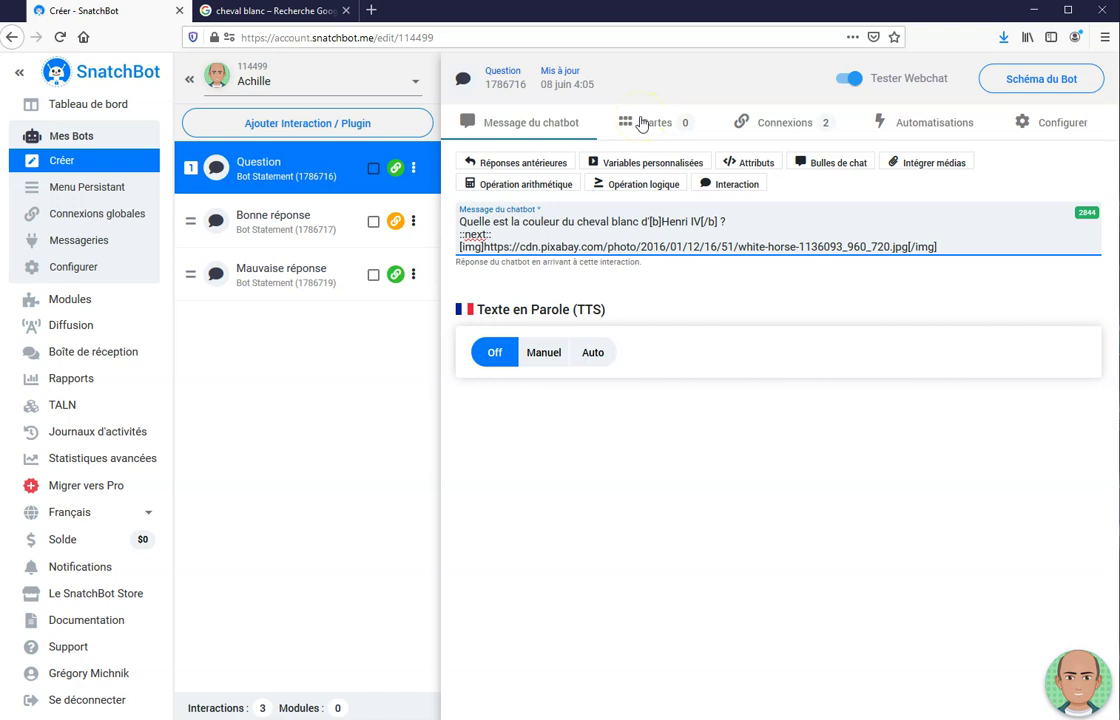
click(955, 245)
click(855, 560)
Test the question with its embedded image in the WebChat, restarting the conversation once and closing the chat when done
click(1081, 693)
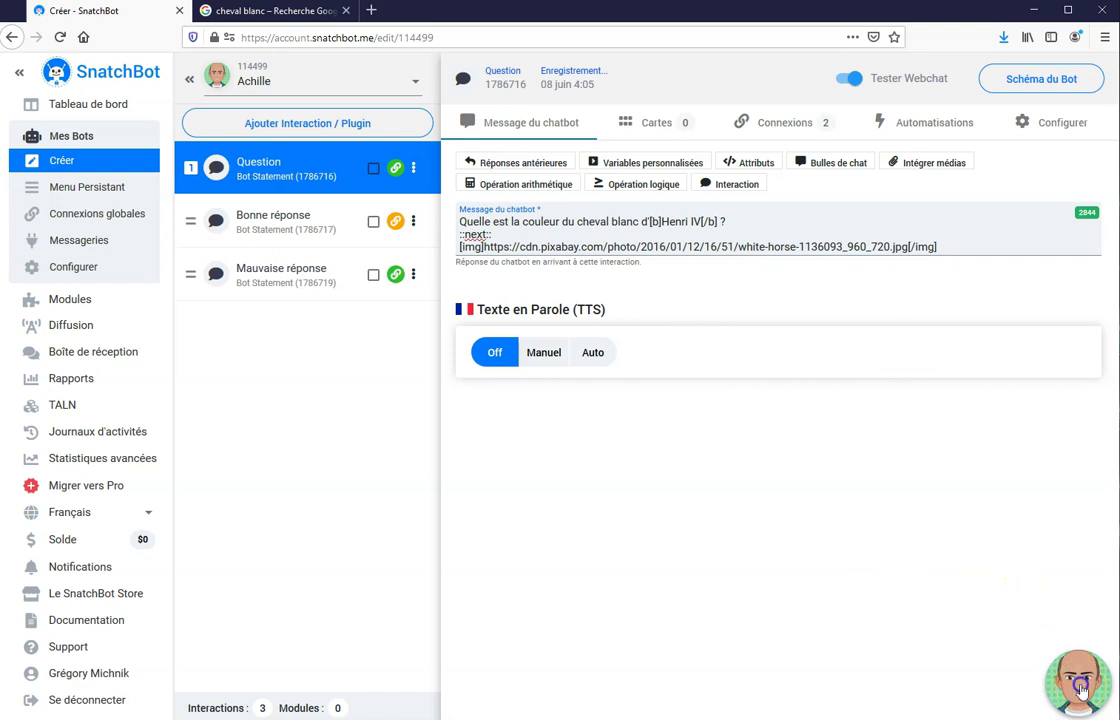
click(972, 296)
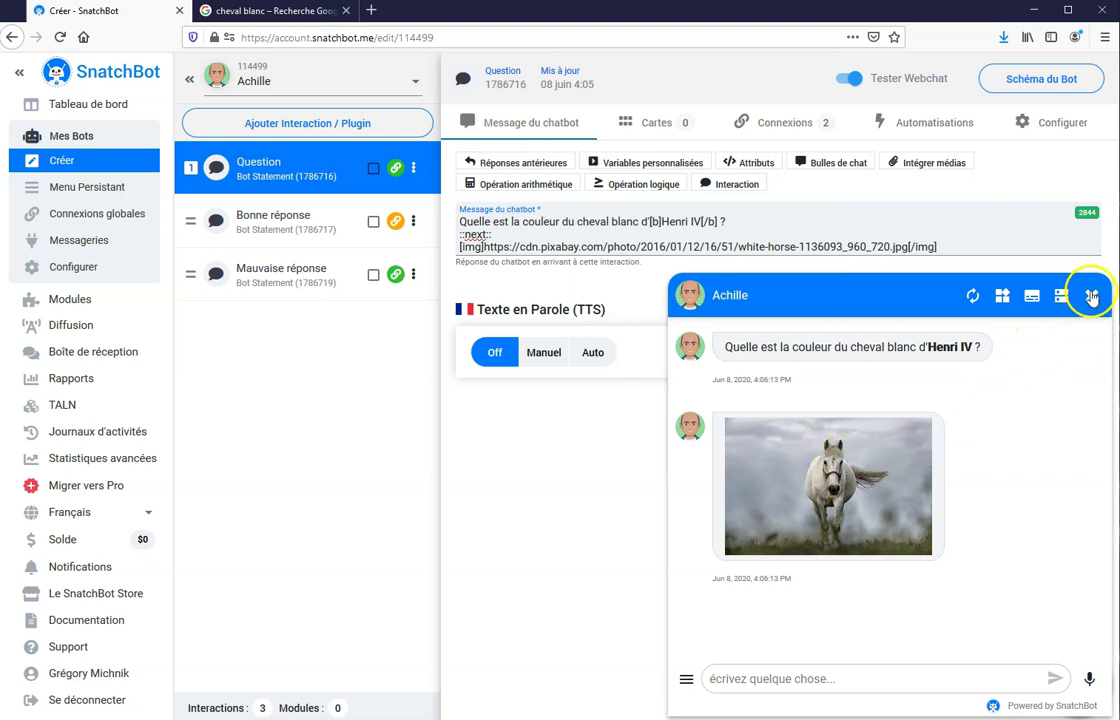
click(1091, 296)
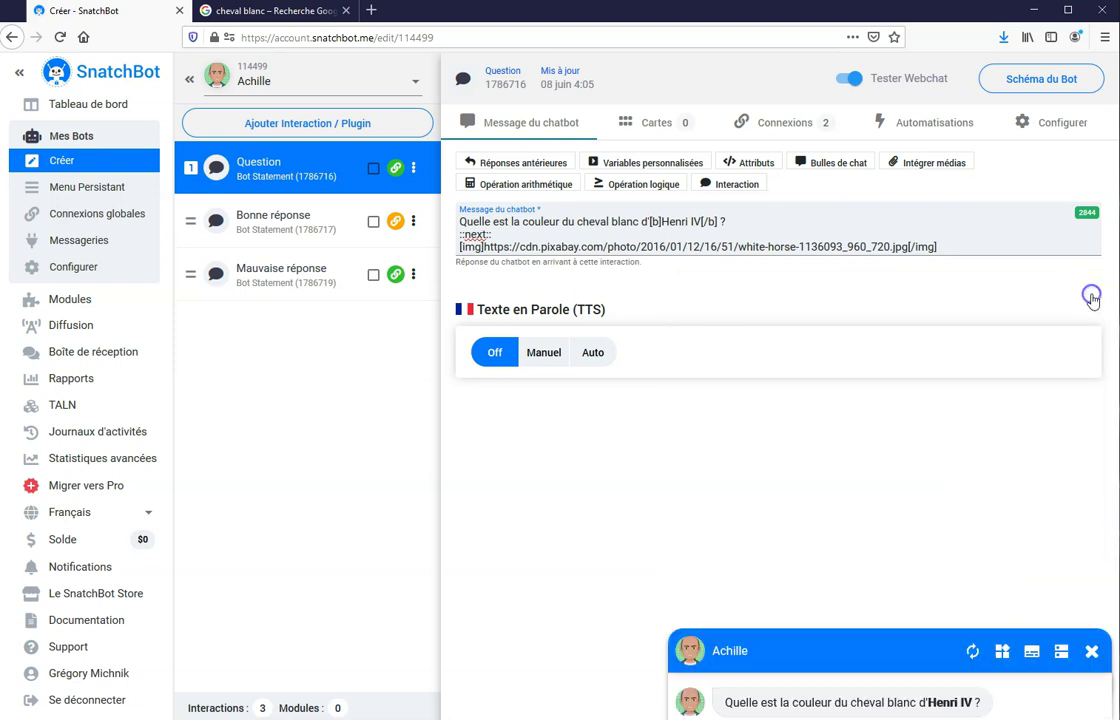
Add a 2-second delay to the Question message's next tag so that it reads "::next-2::"
click(484, 235)
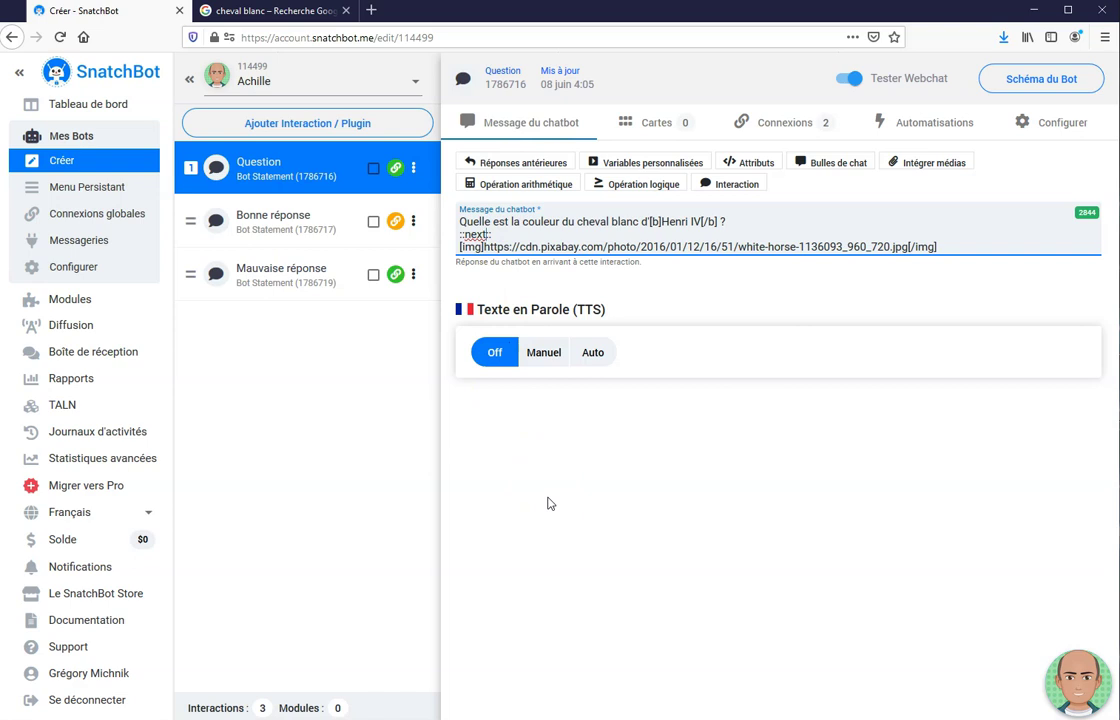
text(-2)
click(548, 508)
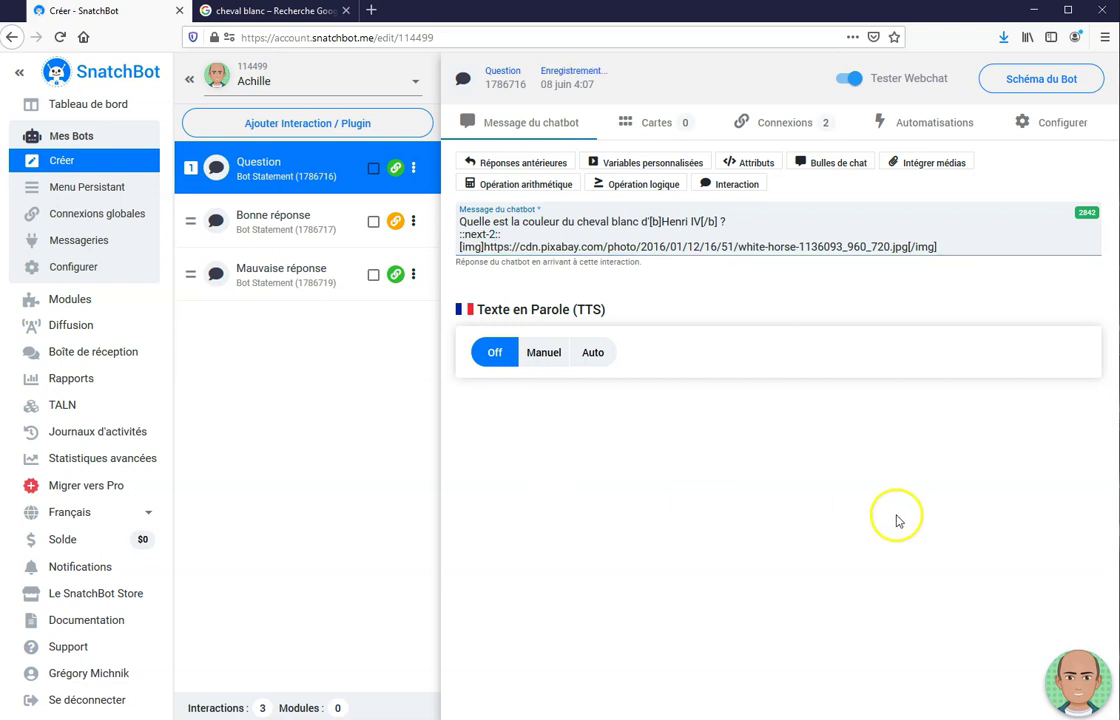
Test the delayed image bubble in the WebChat with a restarted conversation, and close the chat
click(1083, 684)
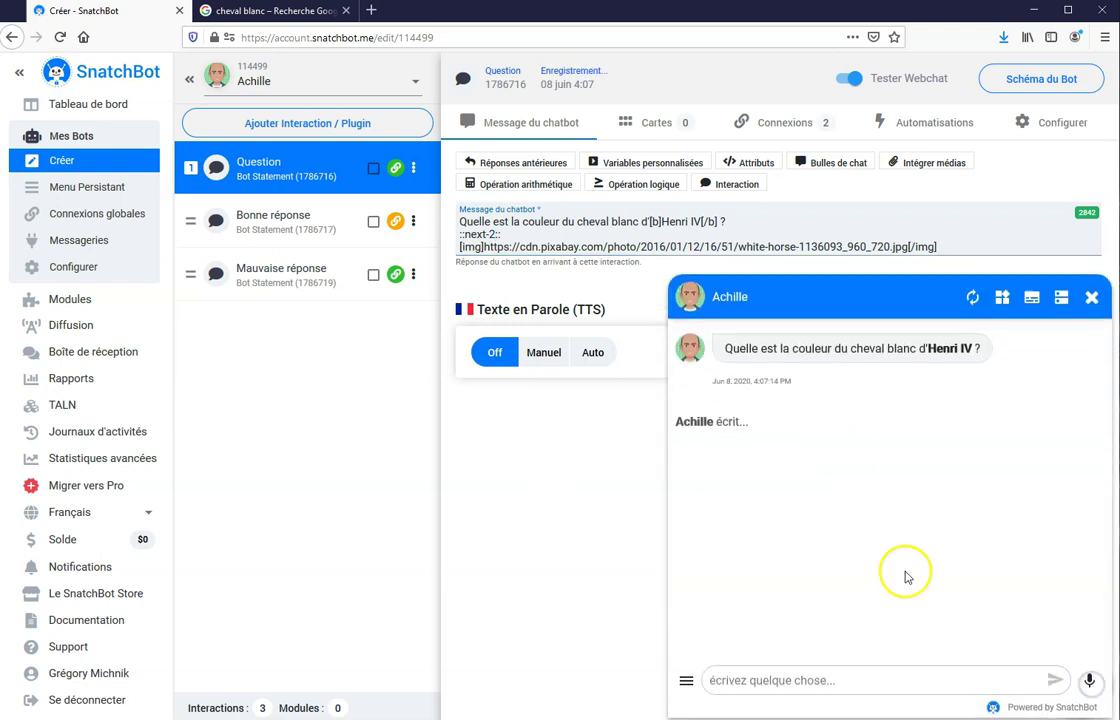
click(971, 298)
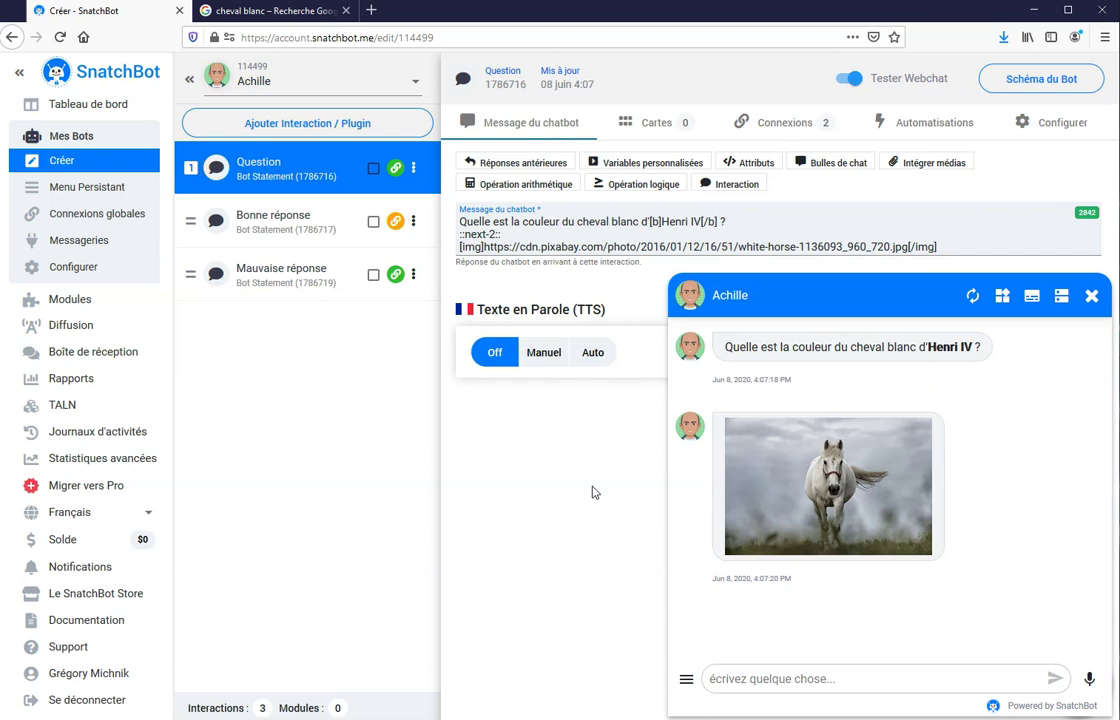
click(1092, 295)
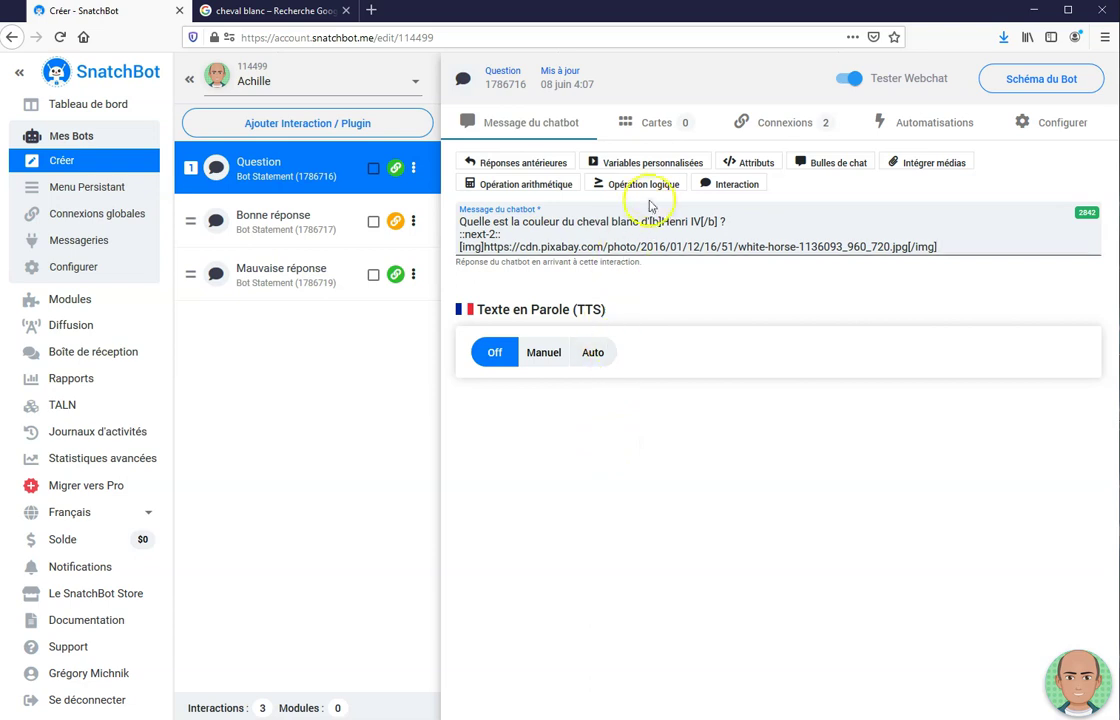
Delete the "::next-2::" tag and the image line from the Question message, keeping only the question text
click(964, 252)
drag(964, 252, 460, 242)
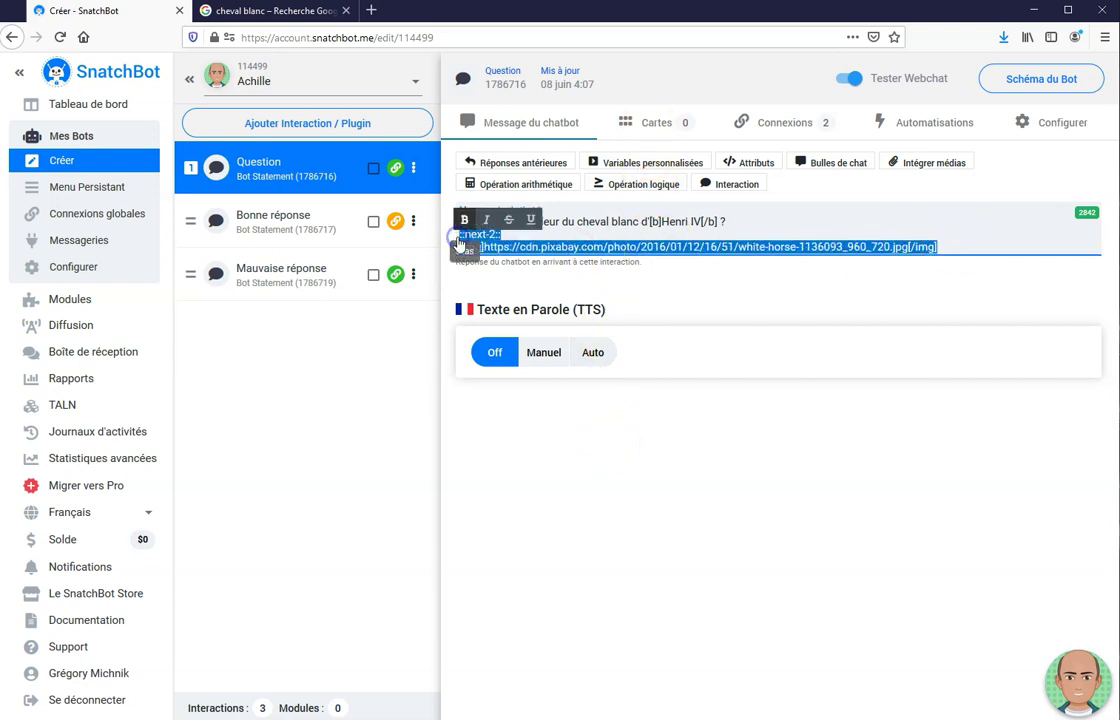
key(BackSpace)
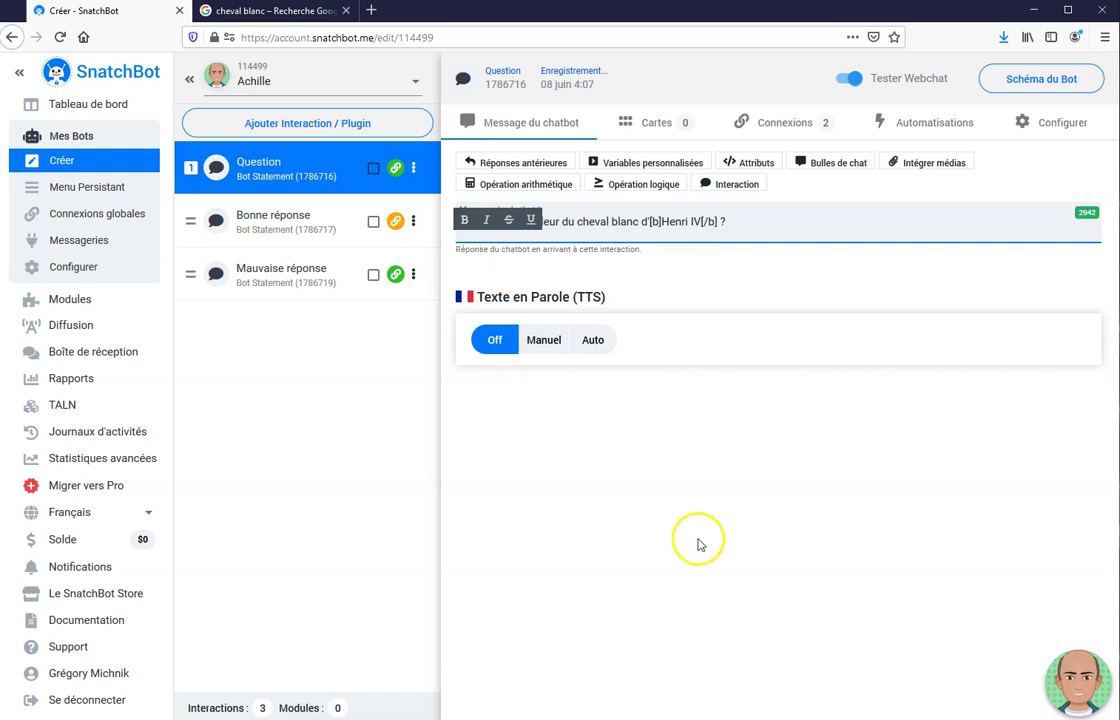
Add an image card to the Question interaction using the galloping white horse picture from the media library (Médiathèque)
click(645, 124)
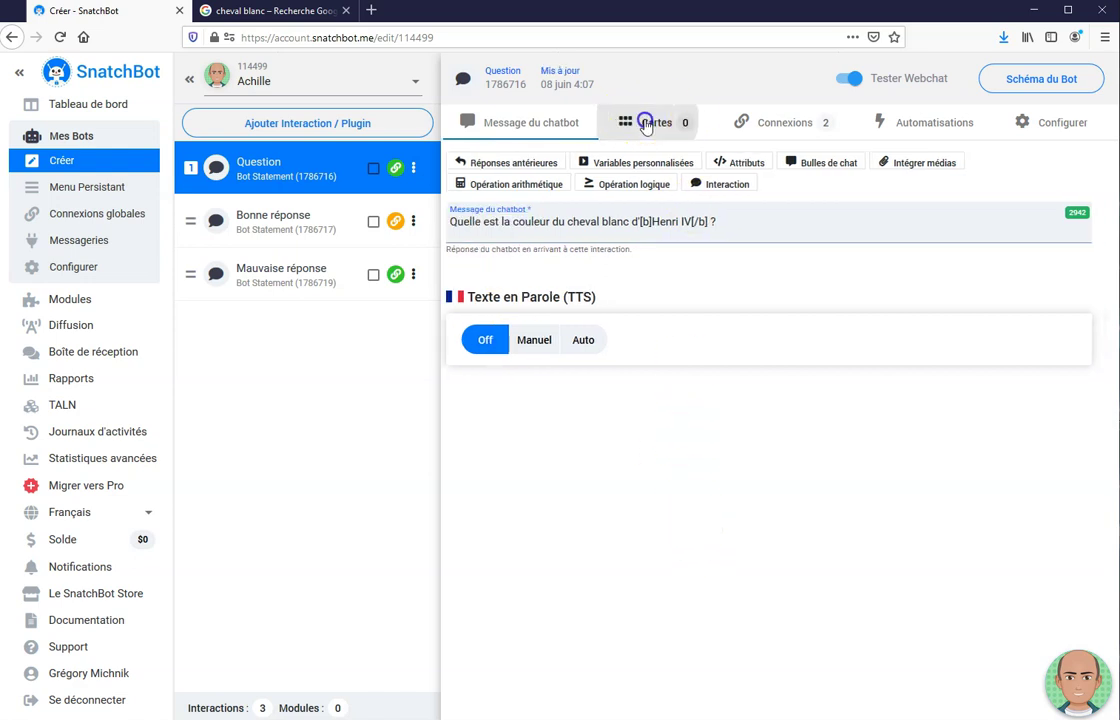
click(531, 170)
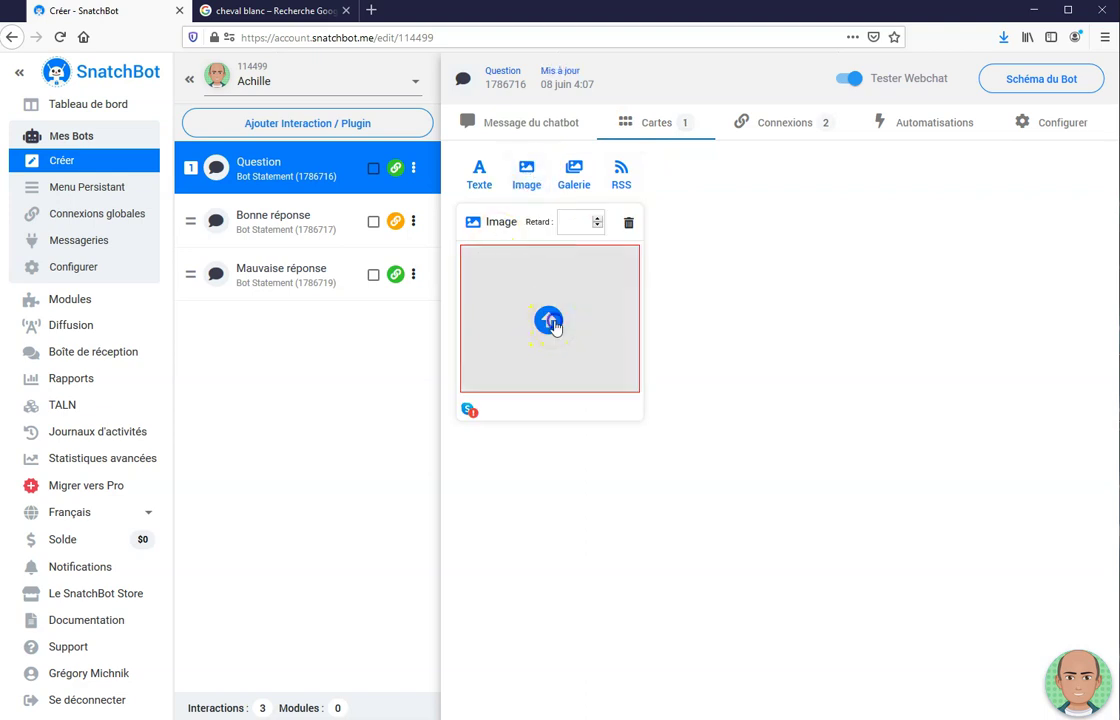
click(549, 322)
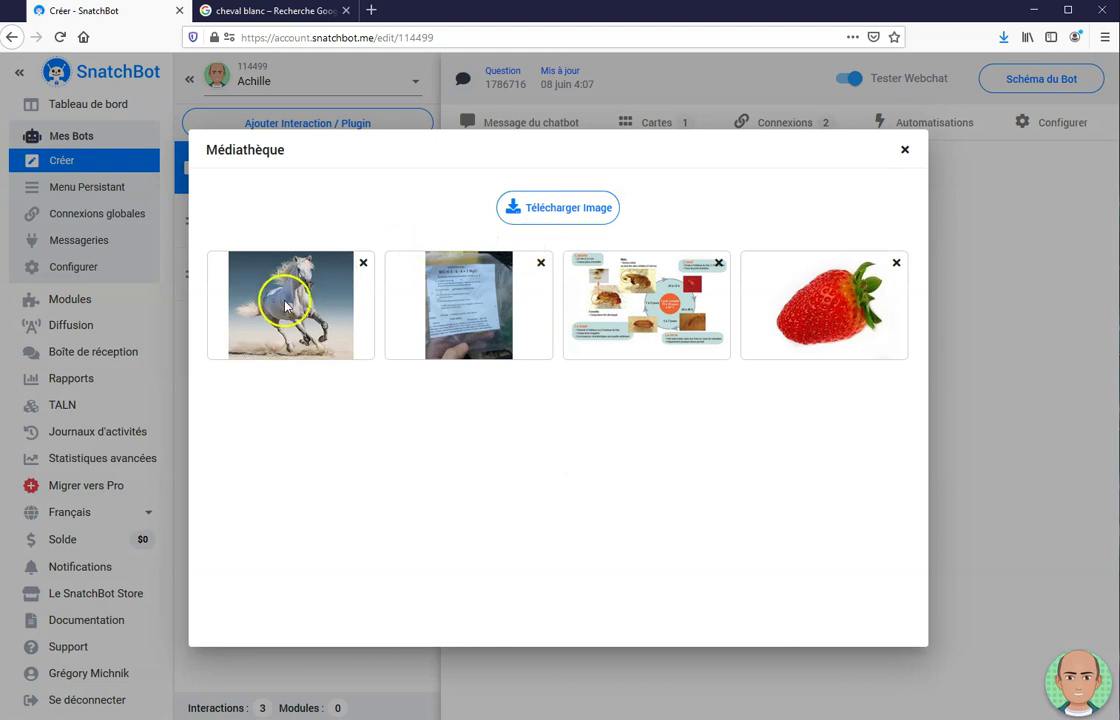
click(550, 208)
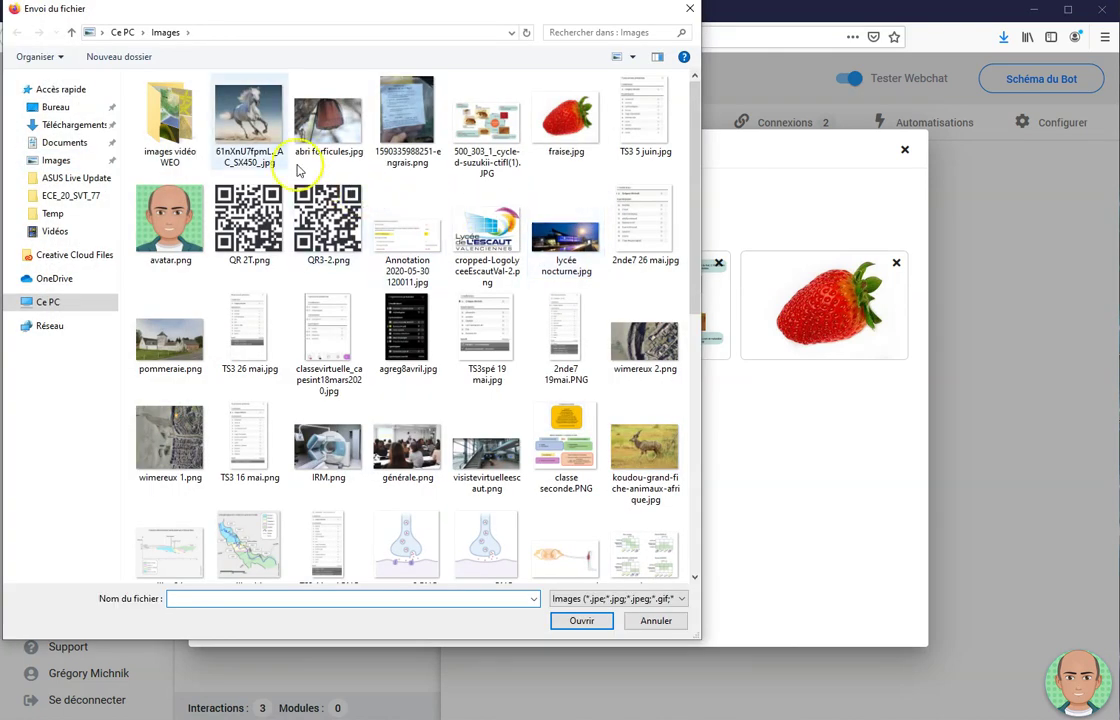
click(668, 622)
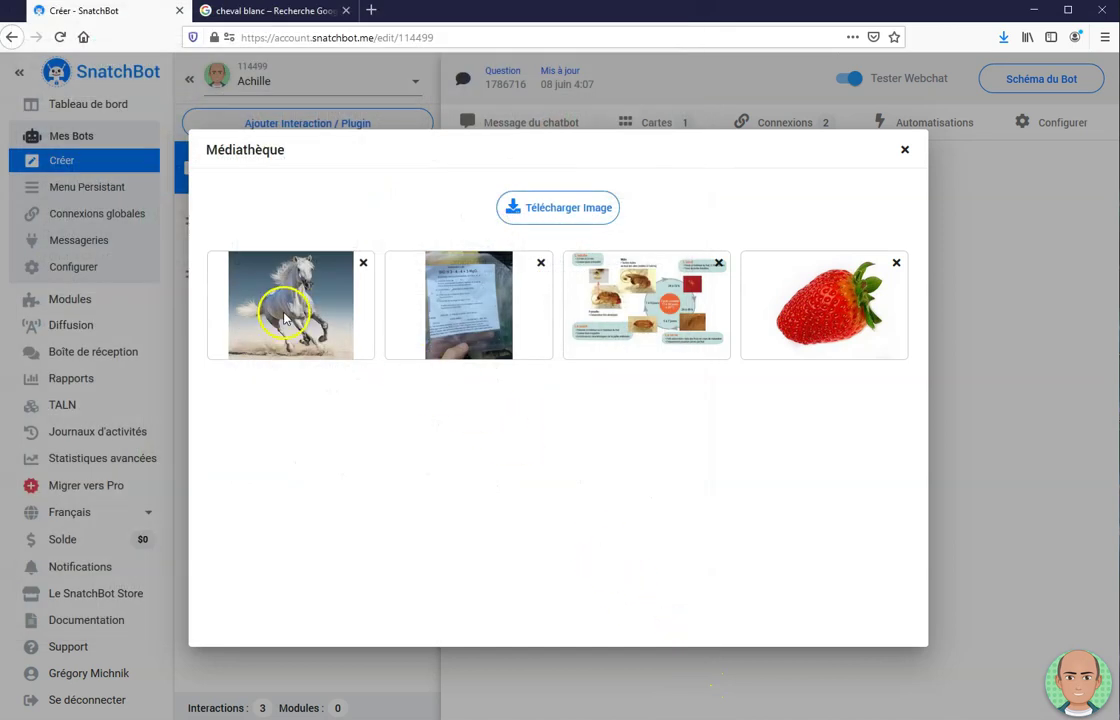
click(265, 262)
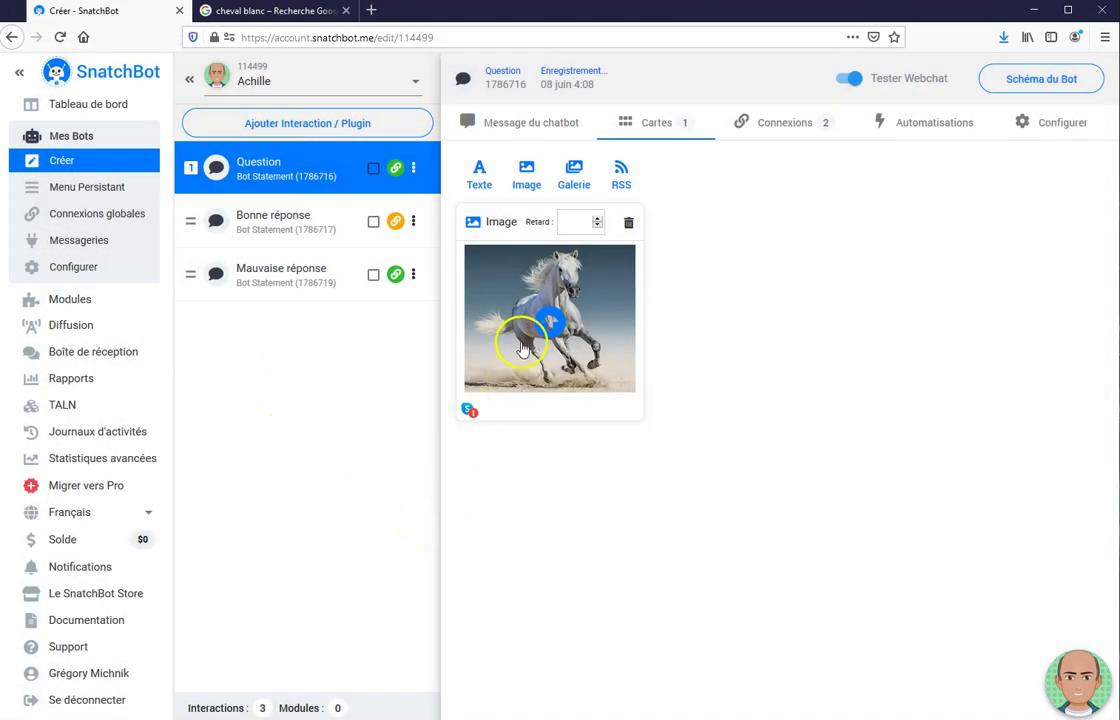
Set the delay (Retard) of the Question interaction's image card to 2
click(577, 221)
text(2)
click(603, 528)
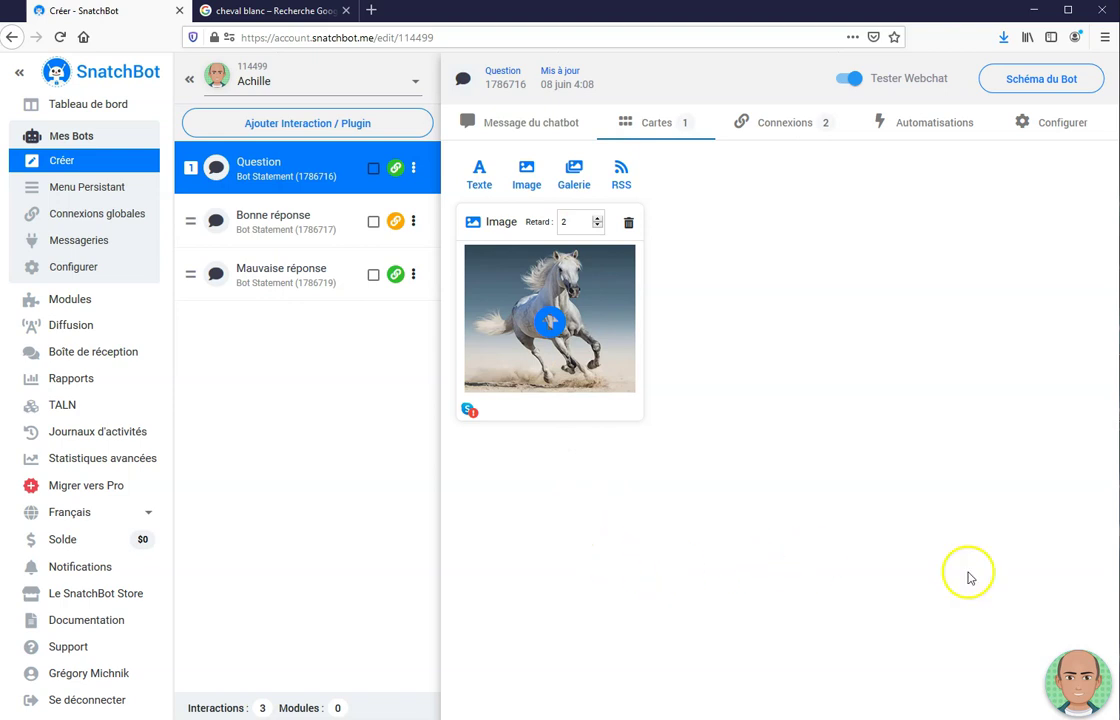
Test the question with its image card in the WebChat, restarting the conversation once and closing the chat when done
click(1078, 688)
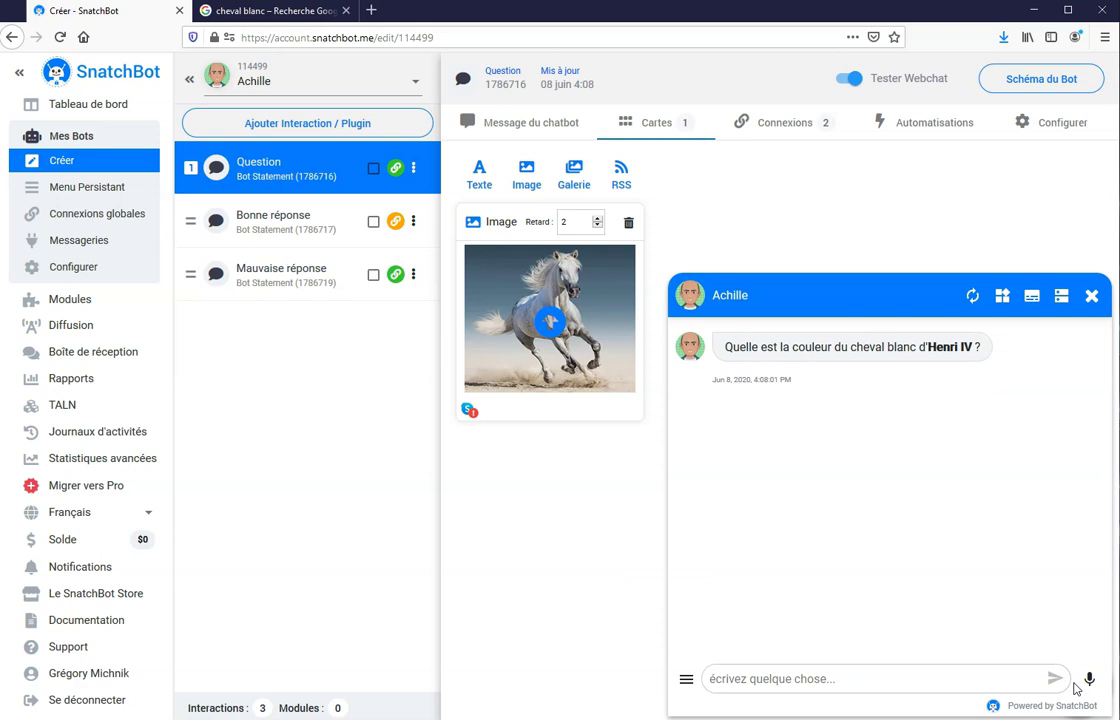
click(972, 295)
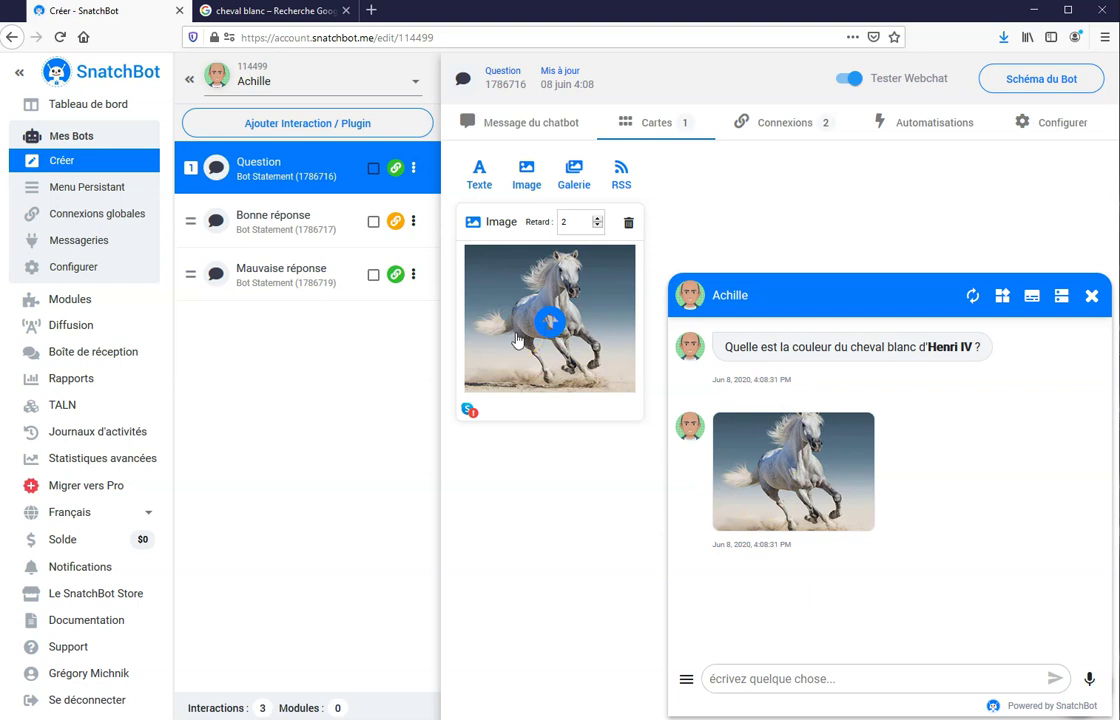
click(1093, 300)
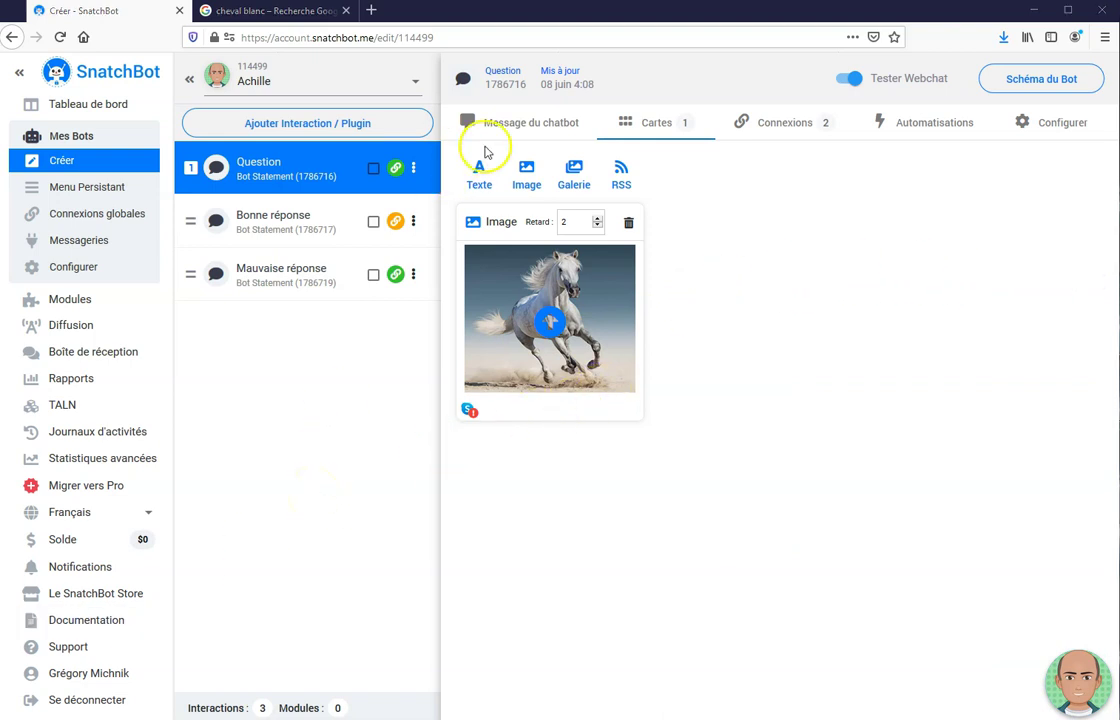
Review the Question message, the bot's diagram and the options available for the "Bonne réponse" interaction
click(517, 126)
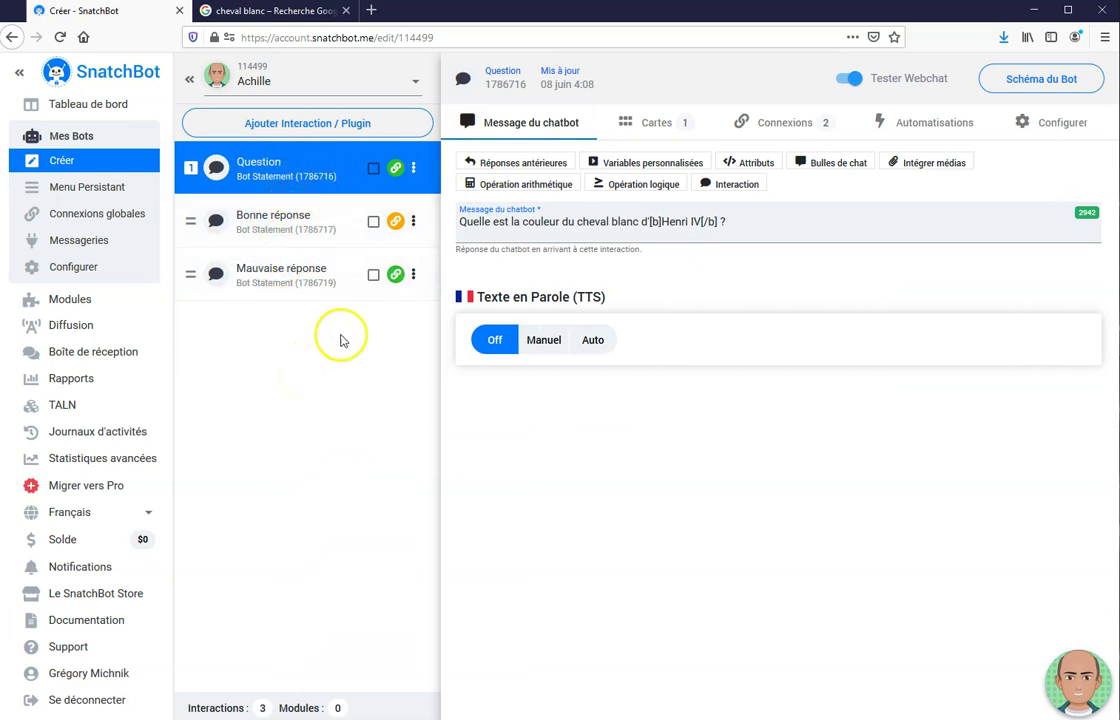
click(1039, 79)
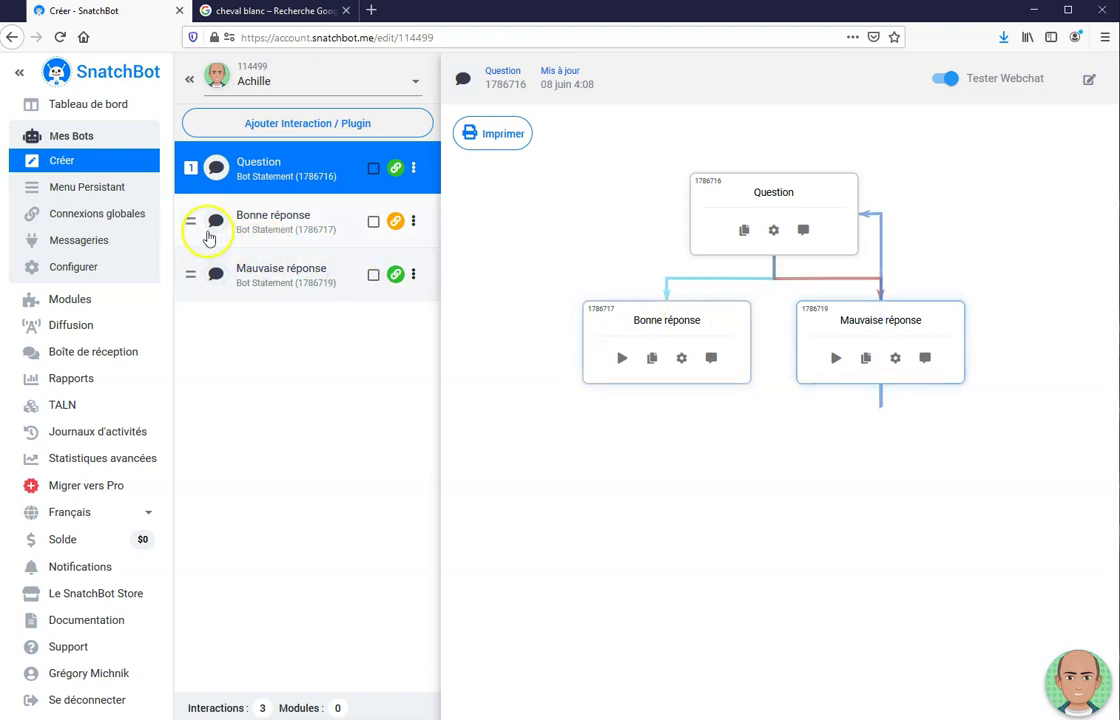
click(413, 221)
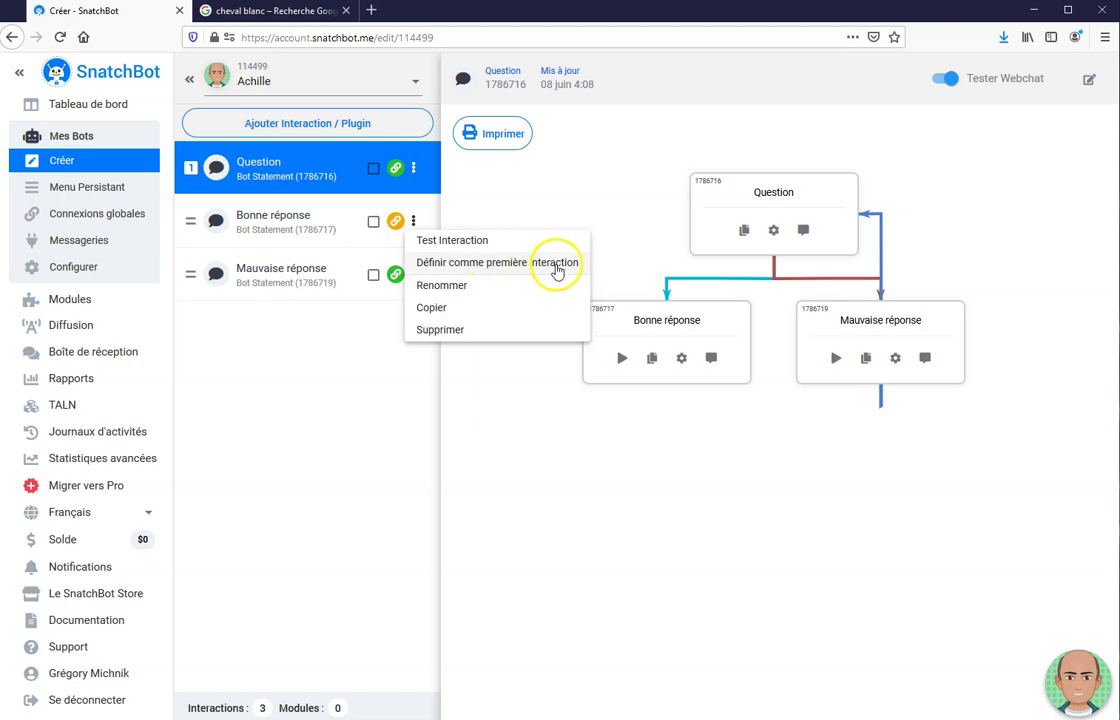
click(364, 453)
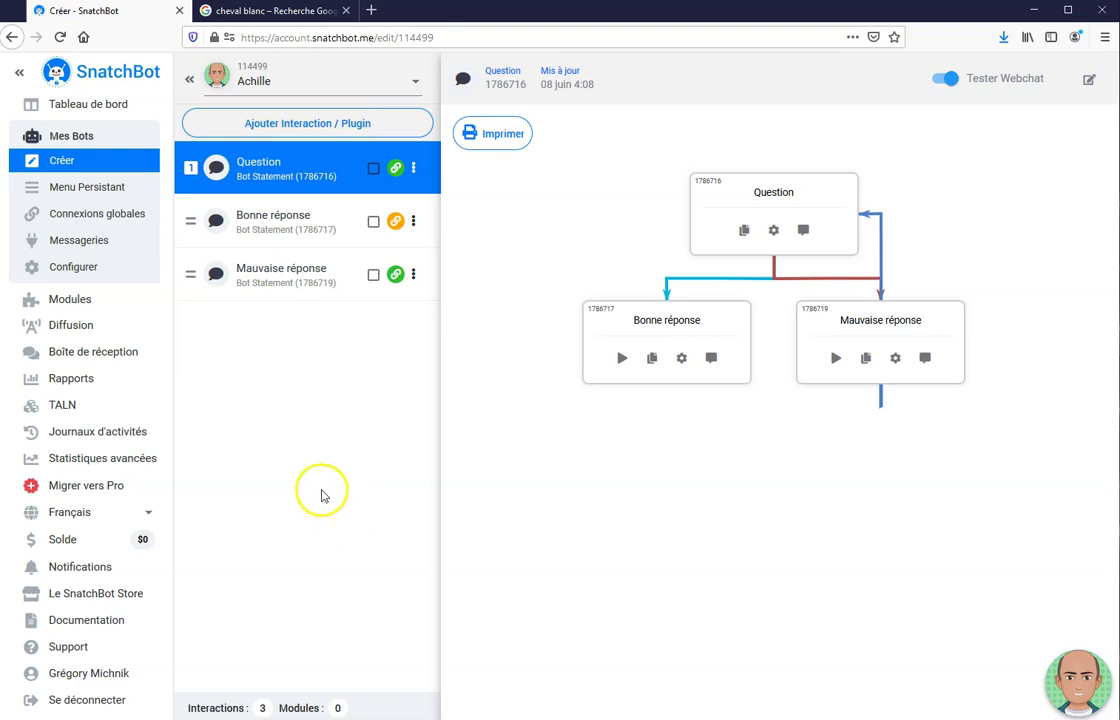
Open the Achille bot dated 06/06/2020 from the list of bots and look through its interactions
click(58, 136)
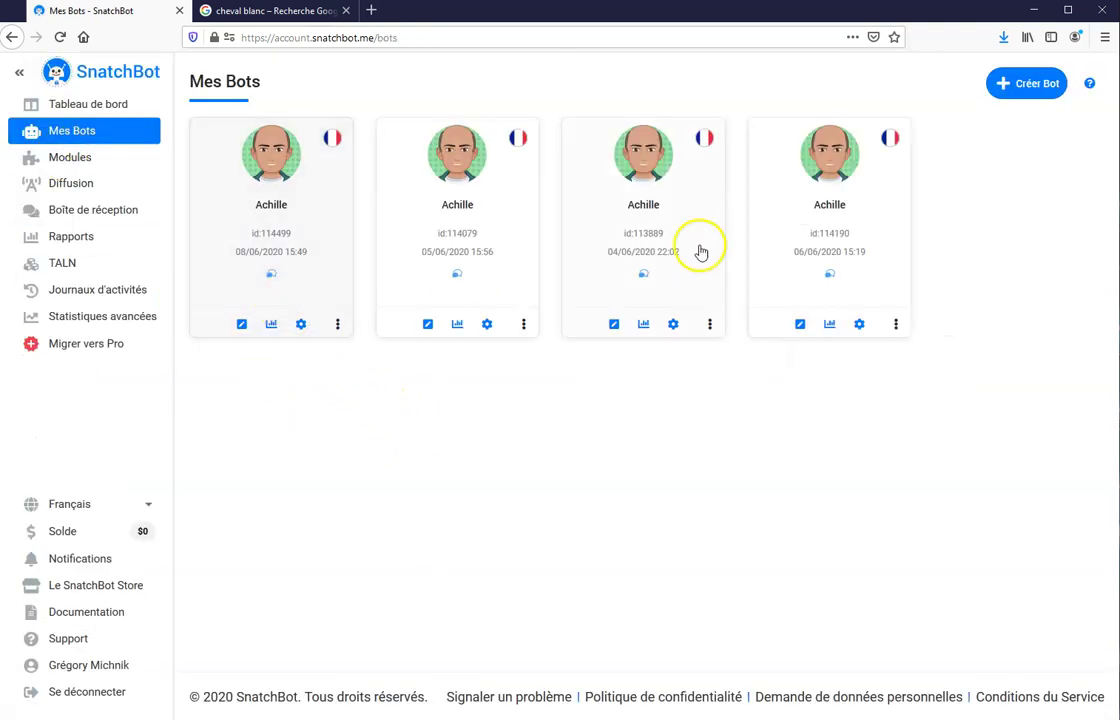
click(828, 172)
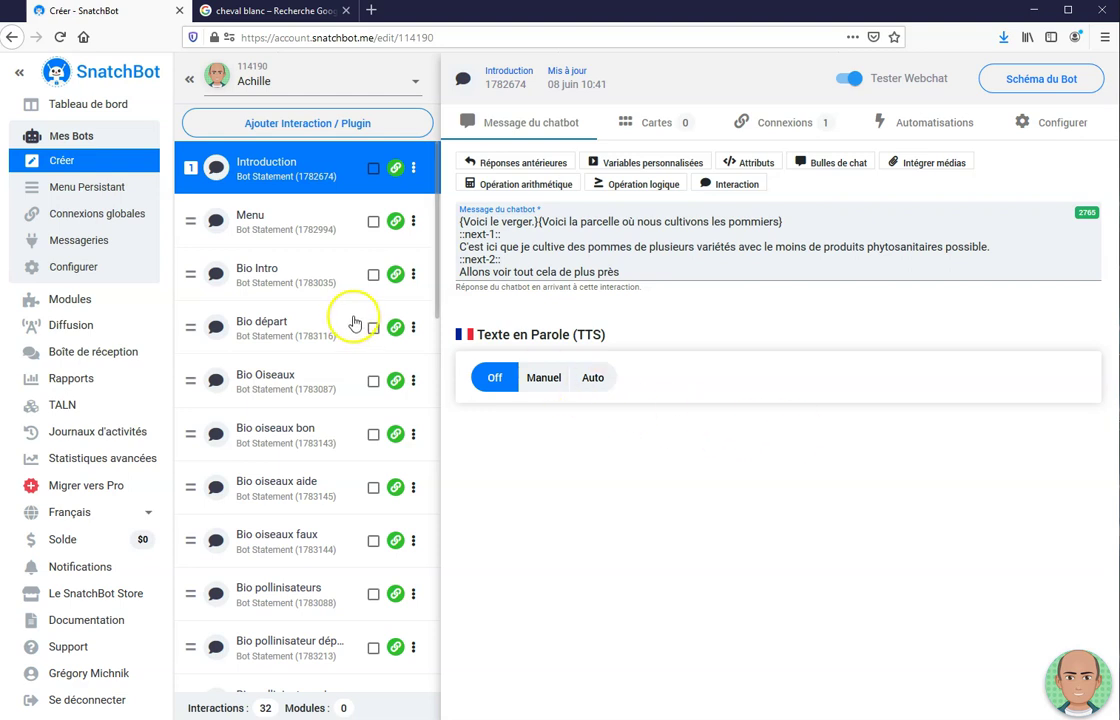
scroll(335, 300, down, 2)
scroll(335, 300, down, 5)
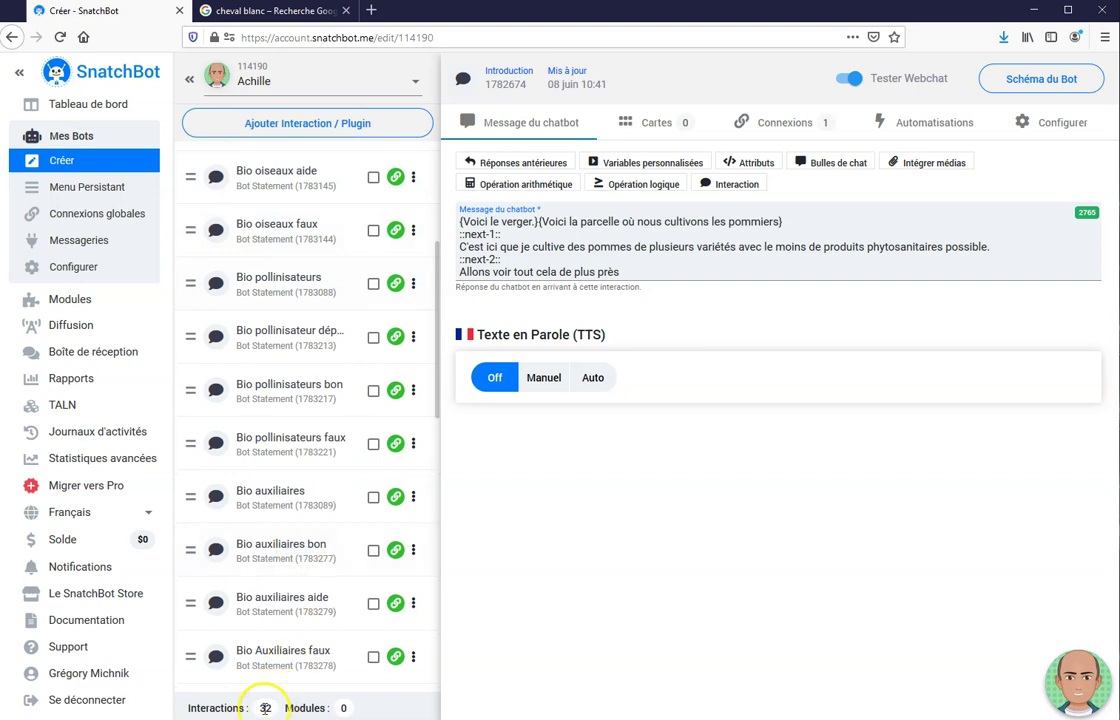
Examine the full diagram of this orchard bot, from its introduction to the "Au revoir" interaction
click(1035, 86)
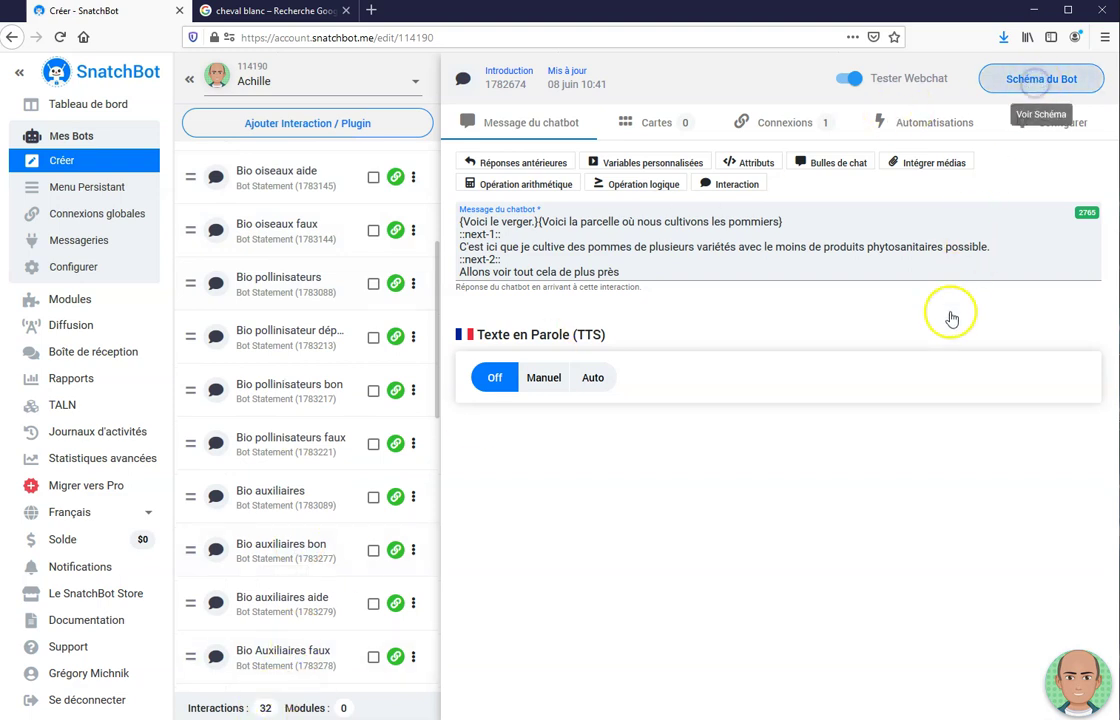
scroll(922, 354, down, 5)
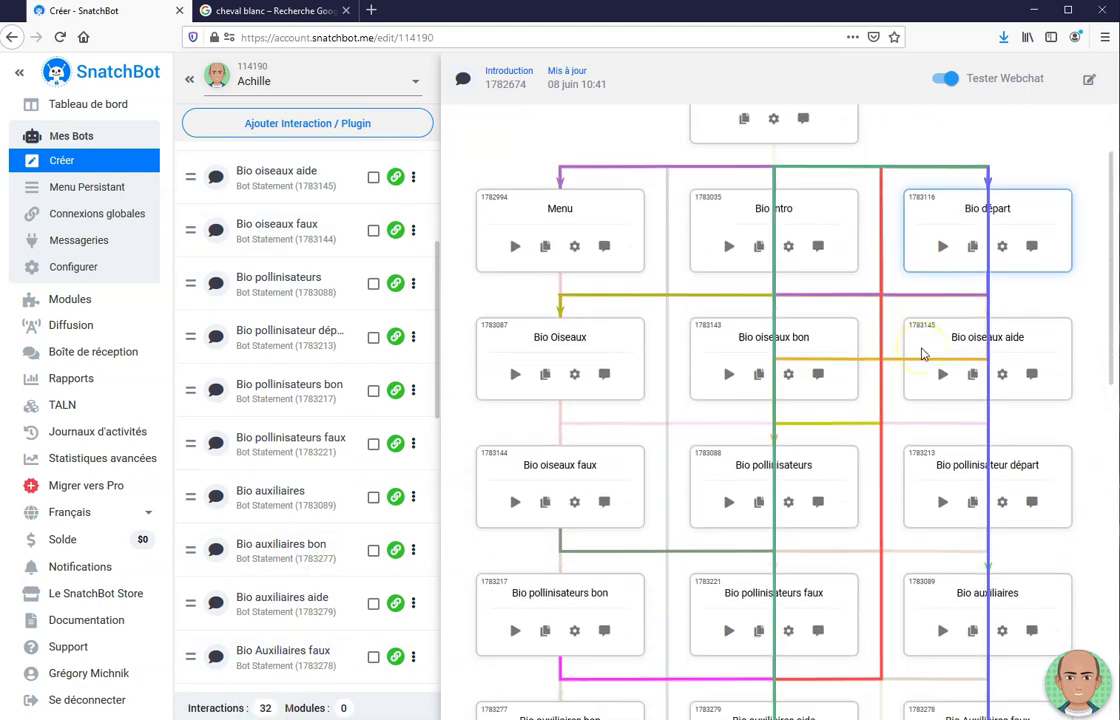
scroll(891, 373, down, 2)
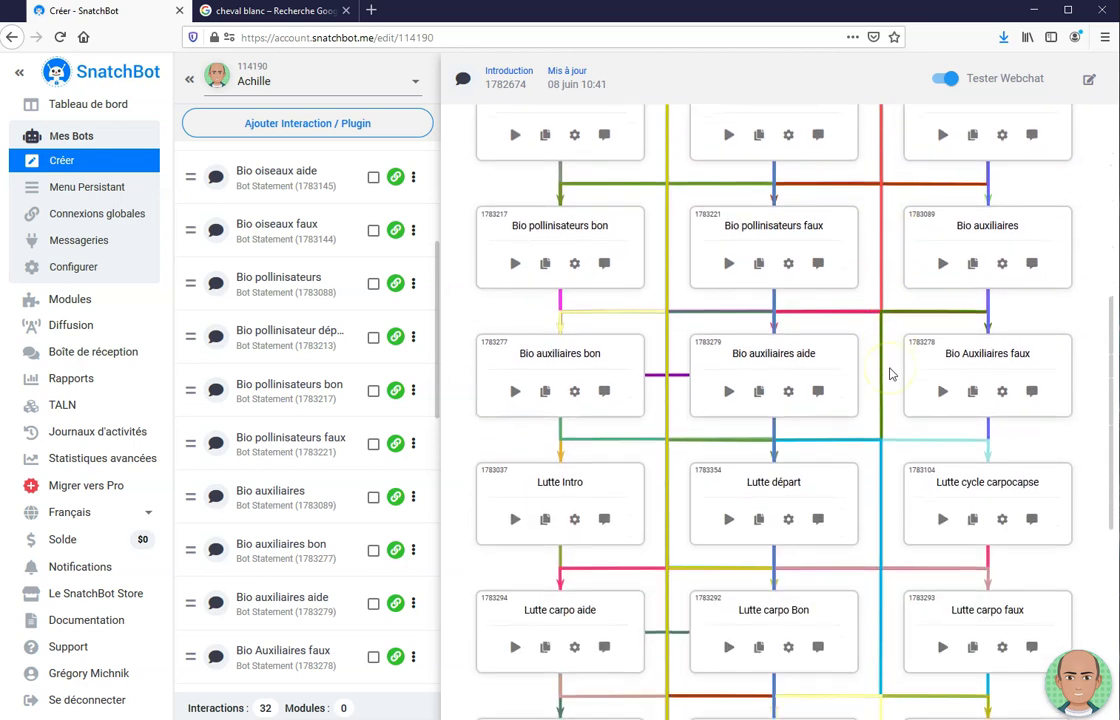
scroll(891, 373, down, 7)
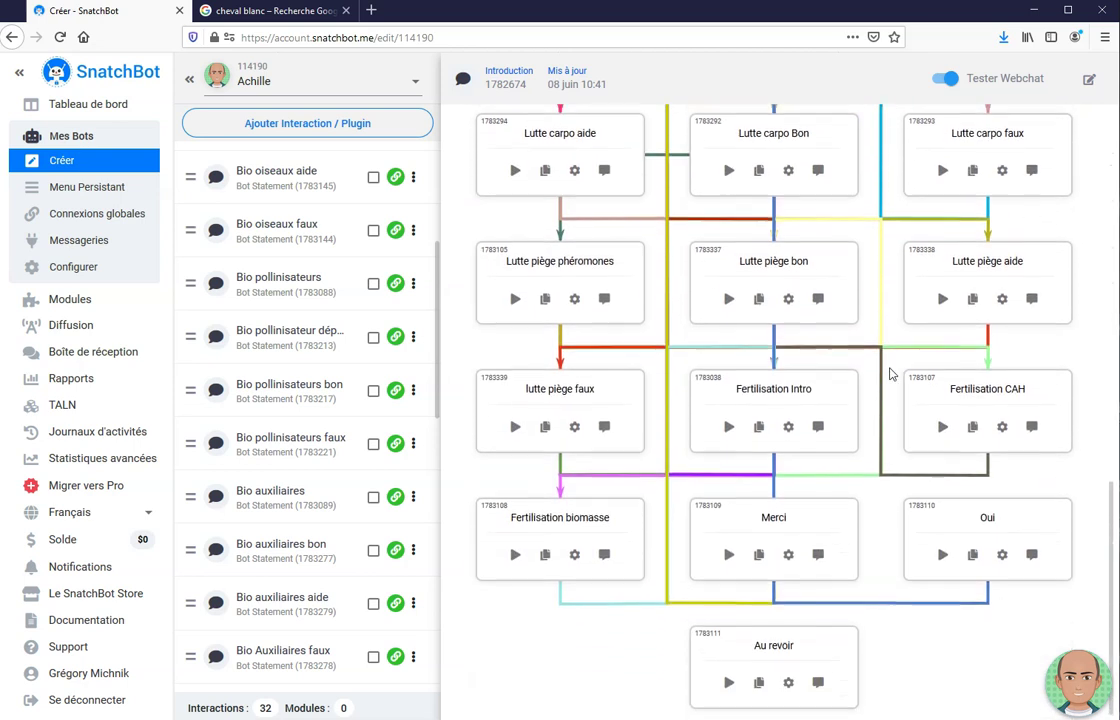
scroll(891, 373, up, 14)
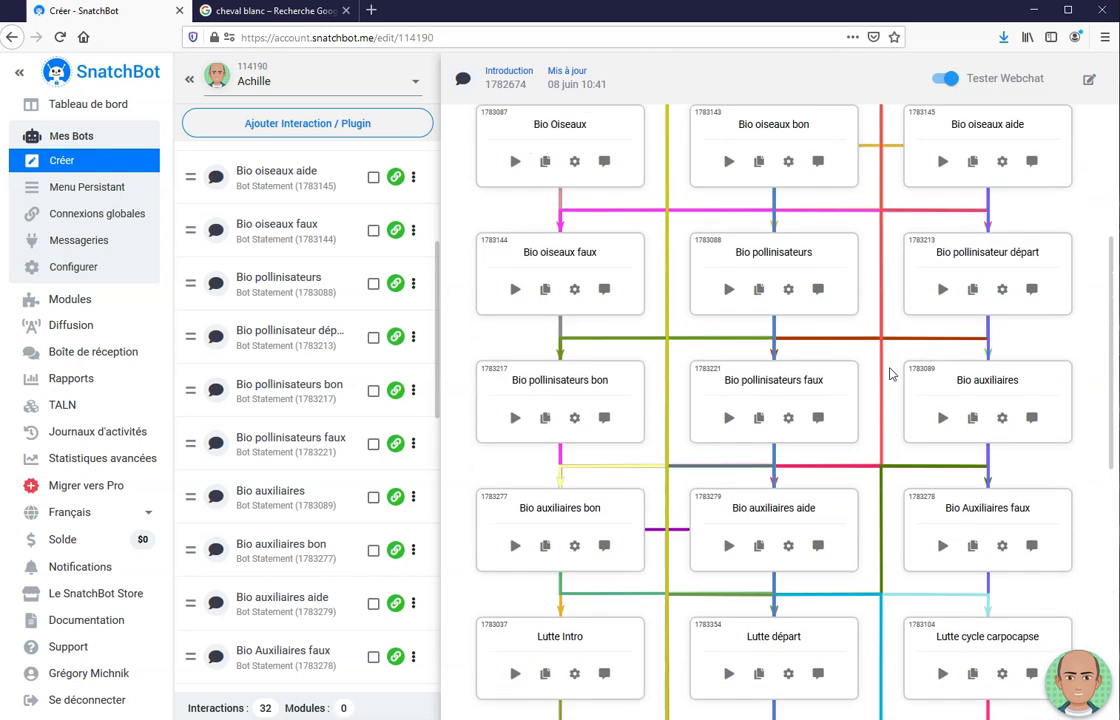